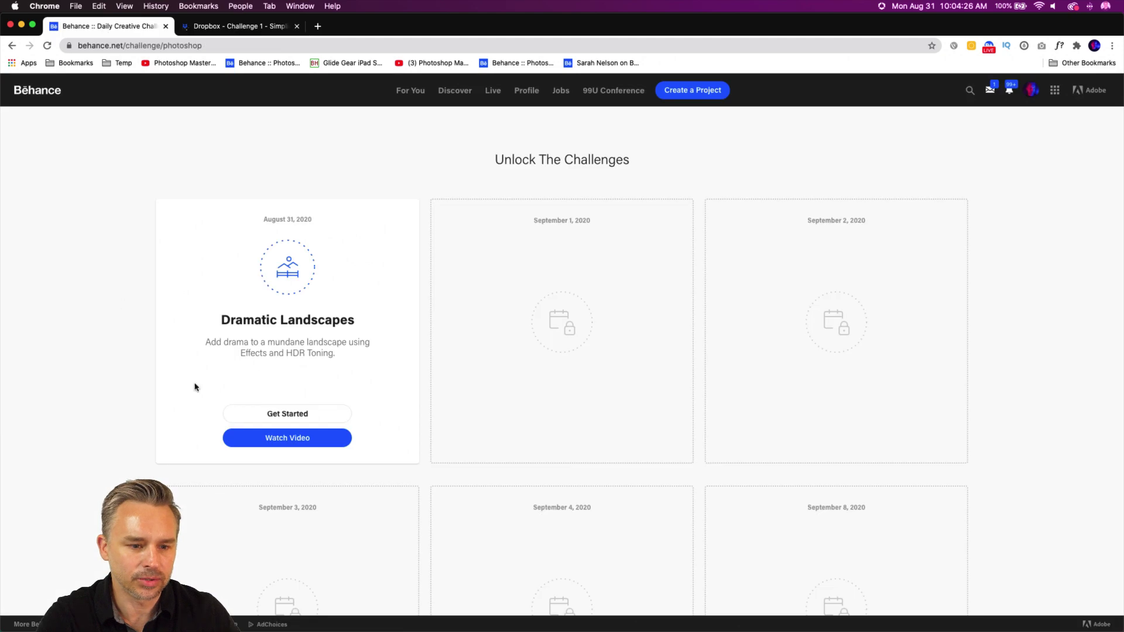
# View the images in the 01 Landscapes folder of the Challenge 1 Dropbox share and put the browser window away.
pyautogui.click(241, 29)
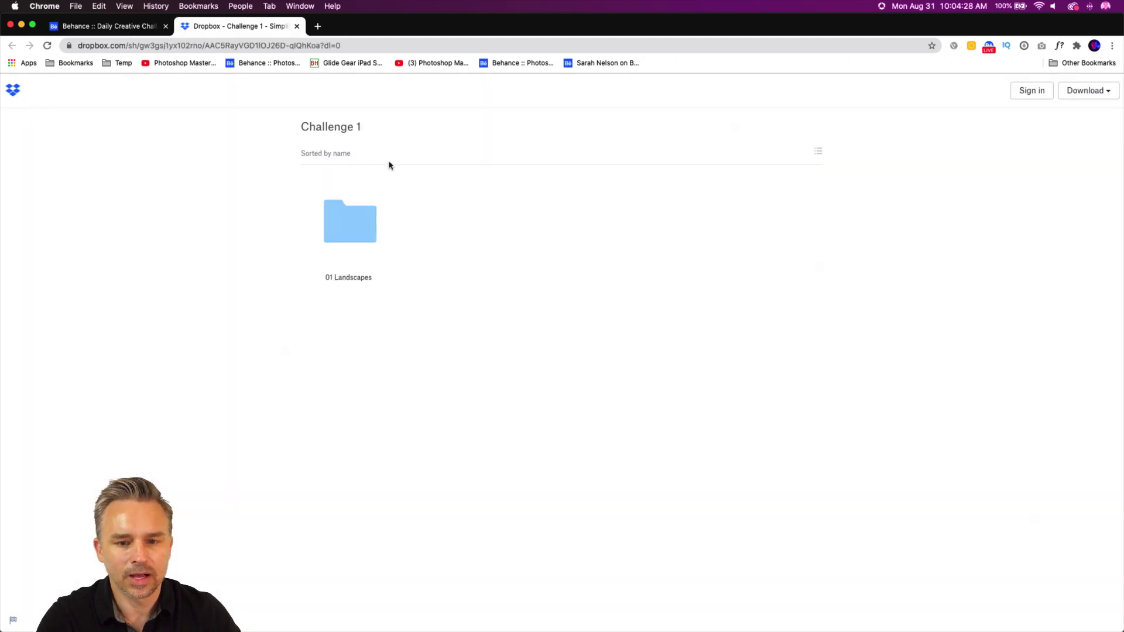
pyautogui.click(339, 220)
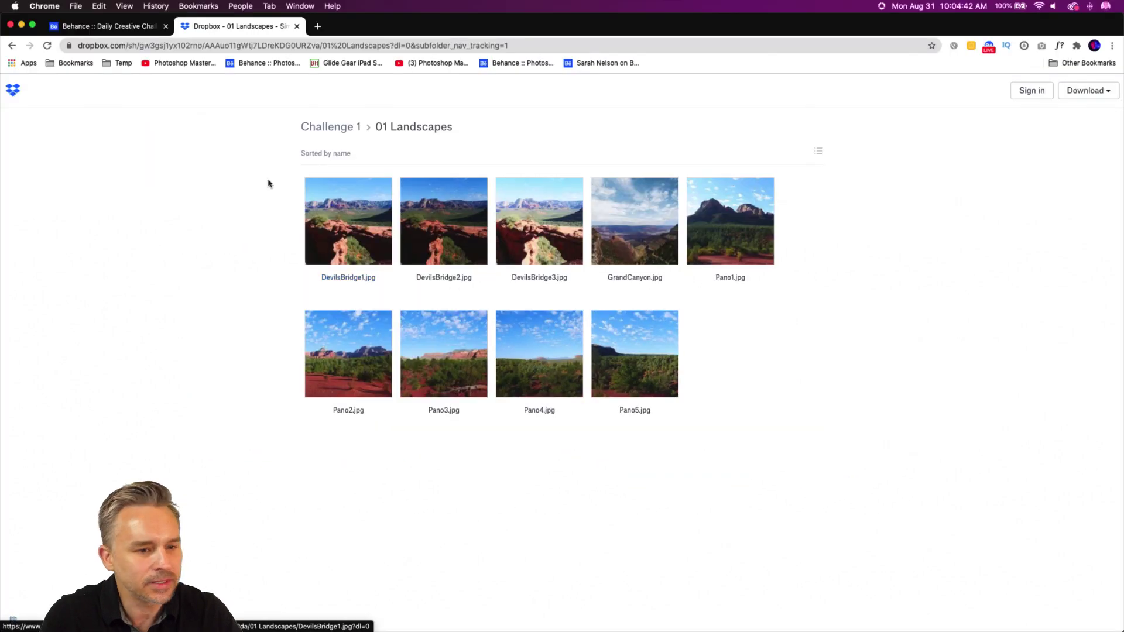
pyautogui.click(22, 26)
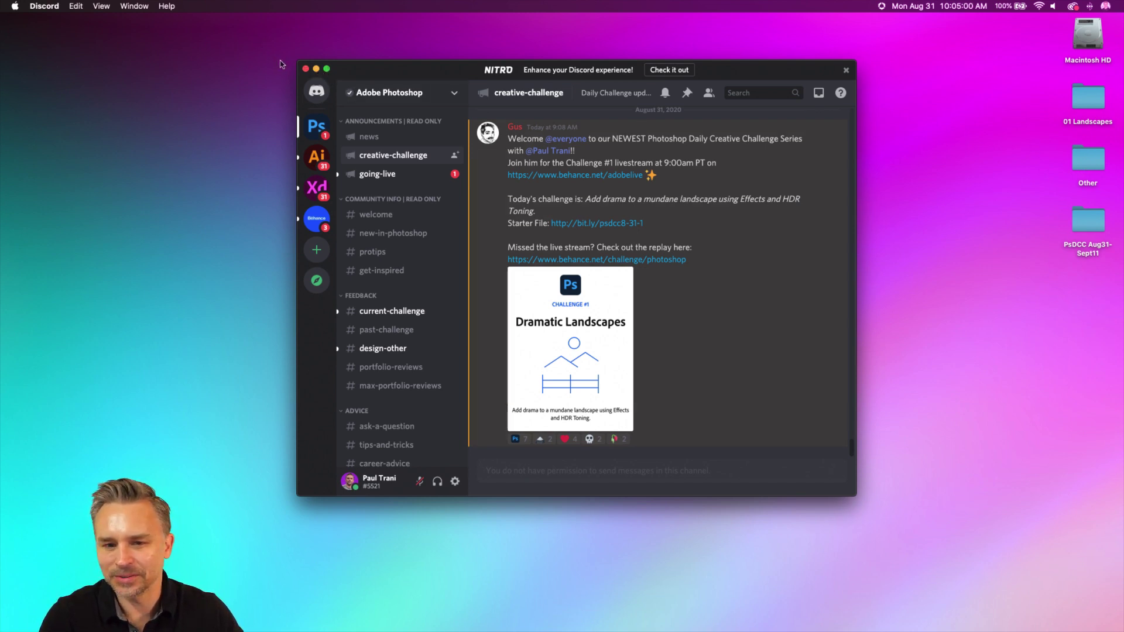
# Reposition the Discord window, look at the current-challenge feedback channel and minimize Discord.
pyautogui.moveTo(352, 74); pyautogui.dragTo(521, 183)
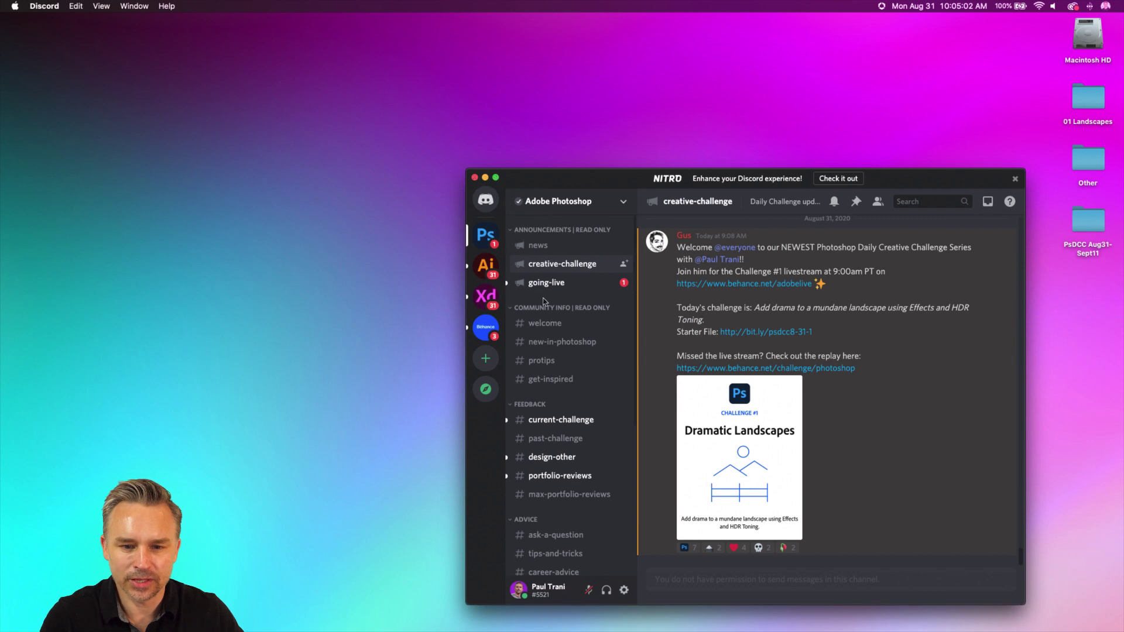
pyautogui.click(554, 420)
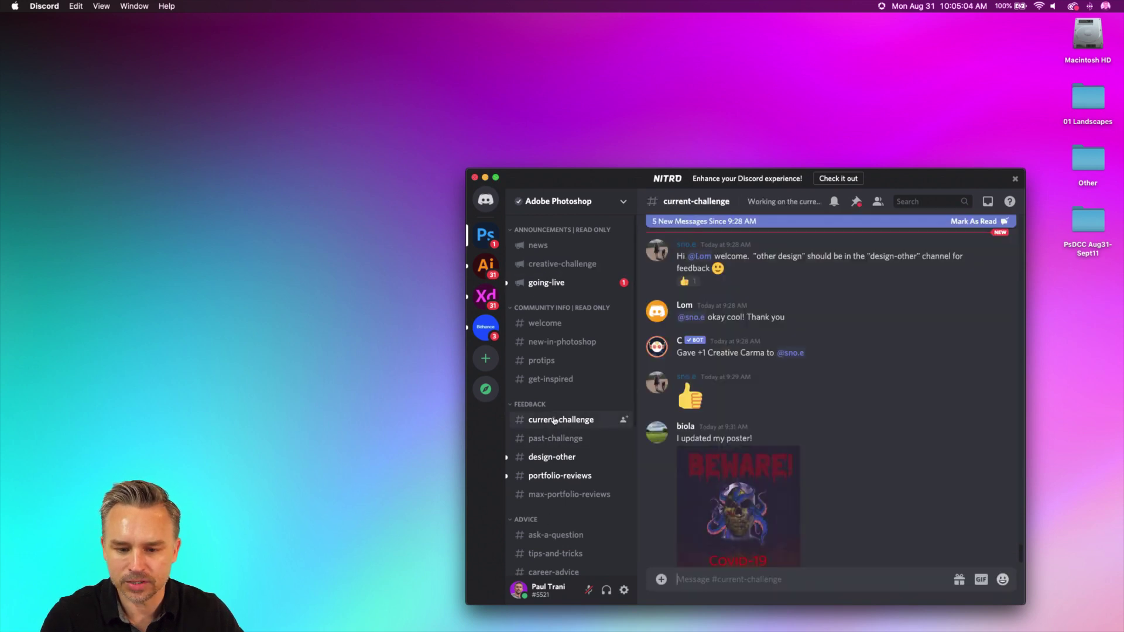
pyautogui.click(485, 178)
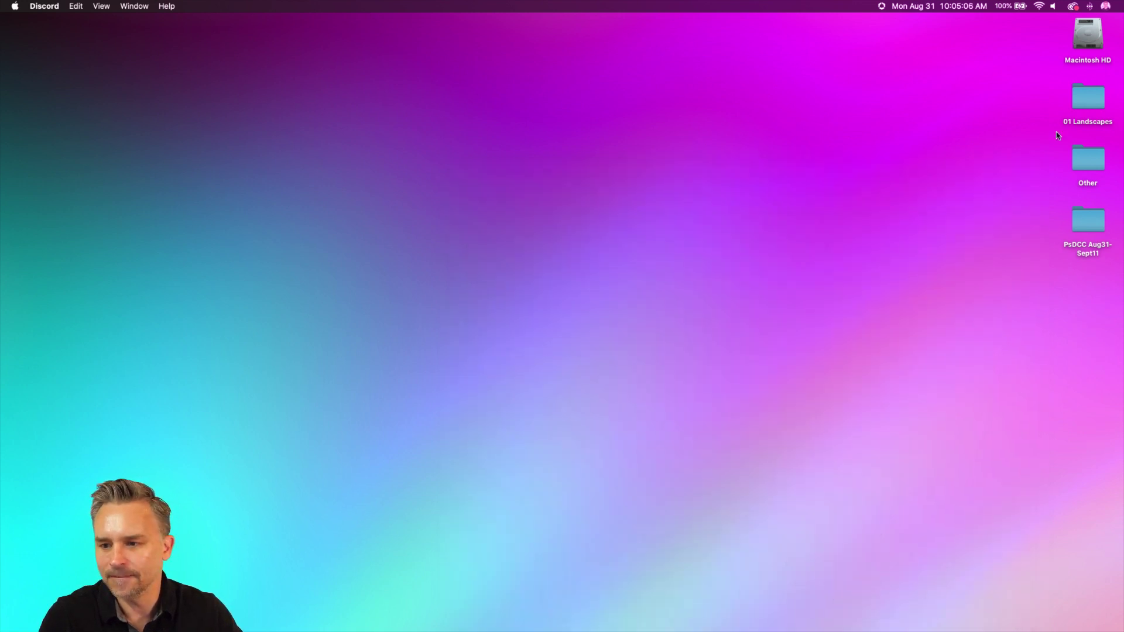
# Open the 01 Landscapes folder on the desktop, enlarge its window and review the DevilsBridge, GrandCanyon and Pano images.
pyautogui.doubleClick(1087, 97)
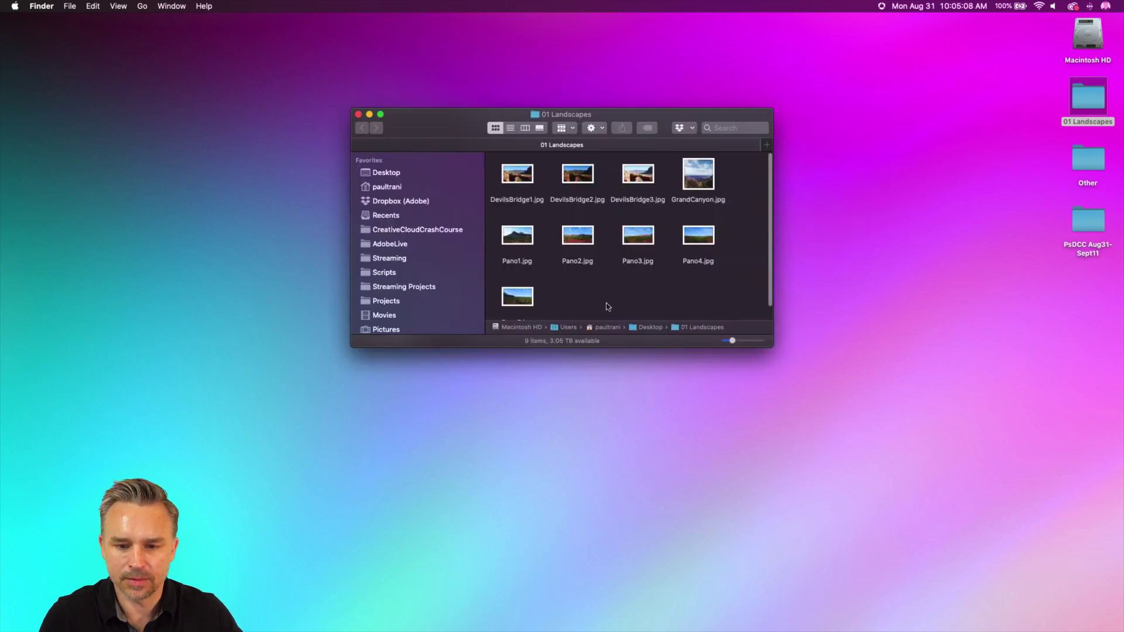
pyautogui.moveTo(772, 345); pyautogui.dragTo(793, 436)
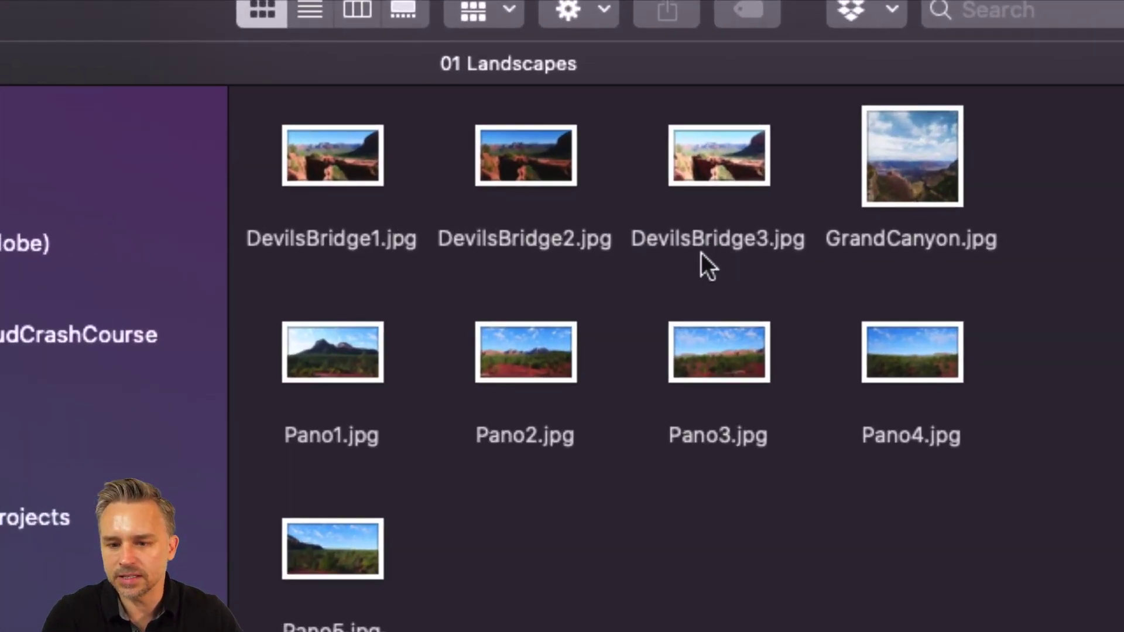
pyautogui.moveTo(720, 270); pyautogui.dragTo(335, 114)
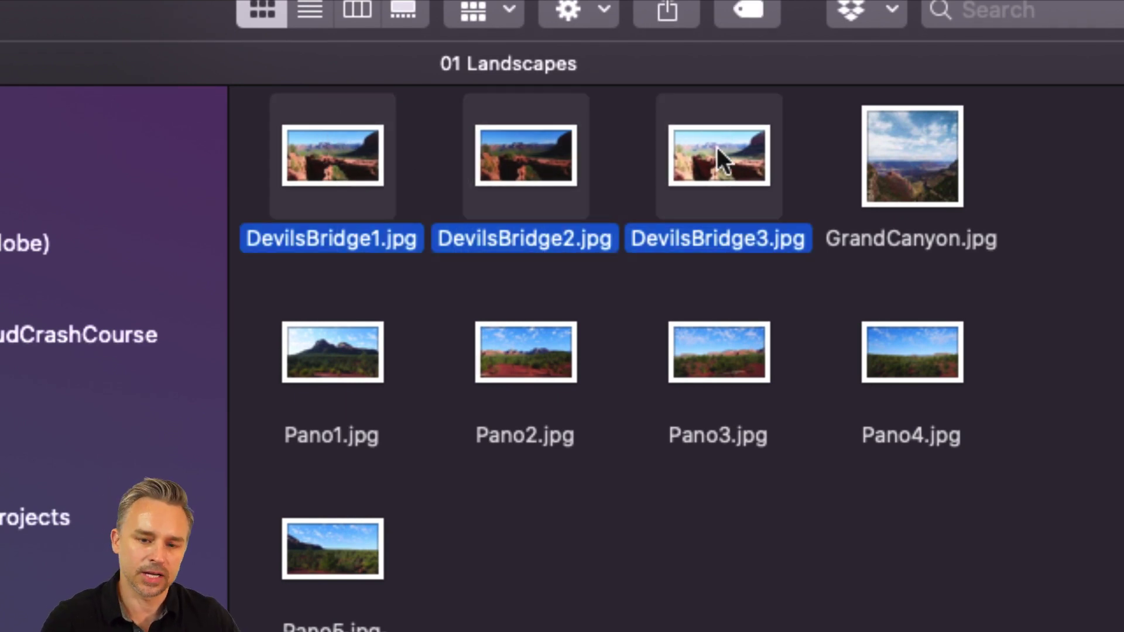
pyautogui.click(875, 187)
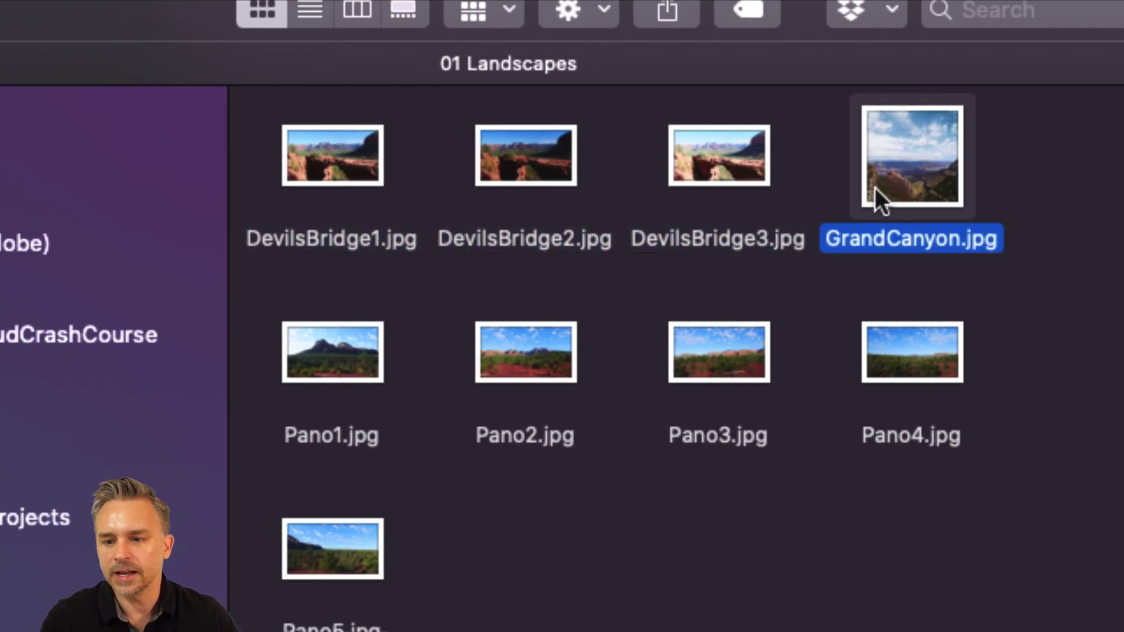
pyautogui.moveTo(941, 550); pyautogui.dragTo(292, 339)
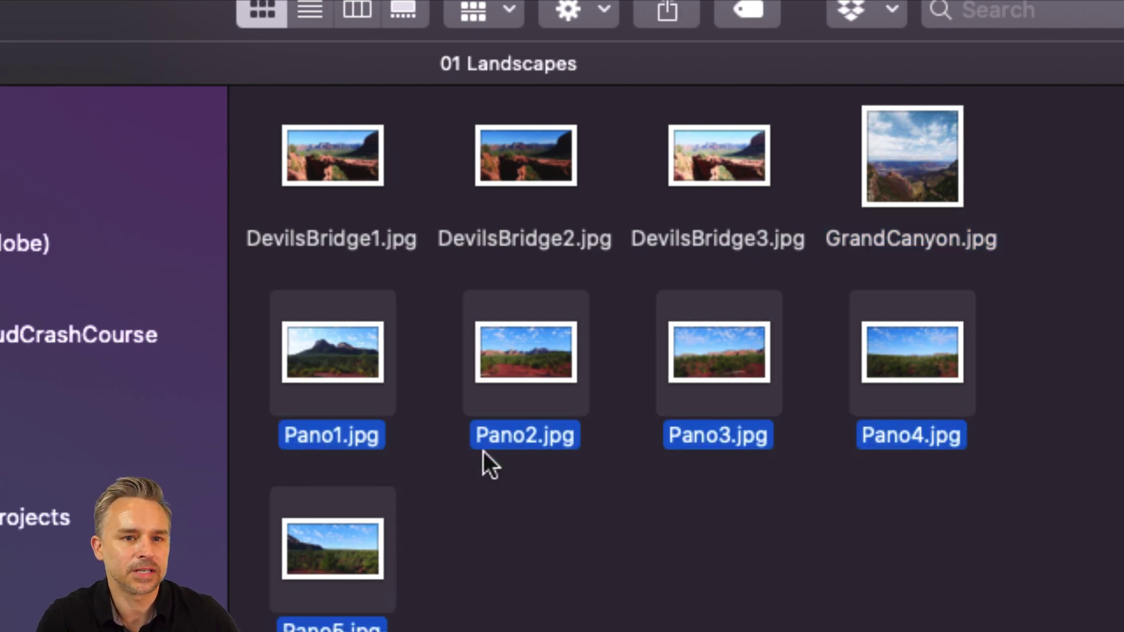
pyautogui.click(551, 536)
# Open GrandCanyon.jpg from the 01 Landscapes folder in Photoshop.
pyautogui.click(909, 152)
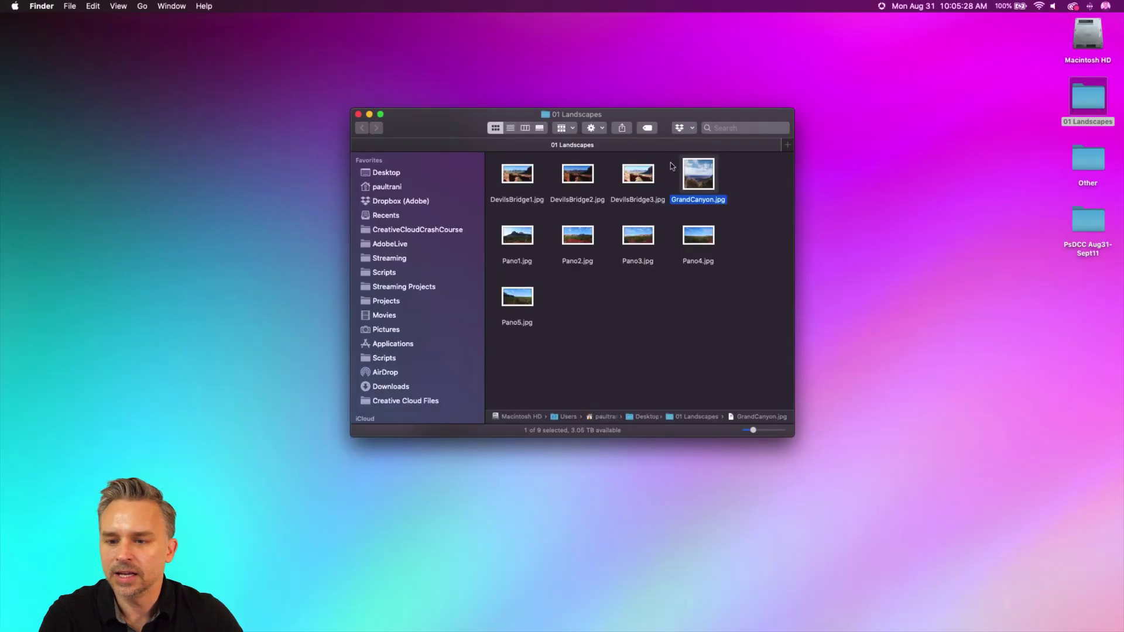
pyautogui.doubleClick(693, 173)
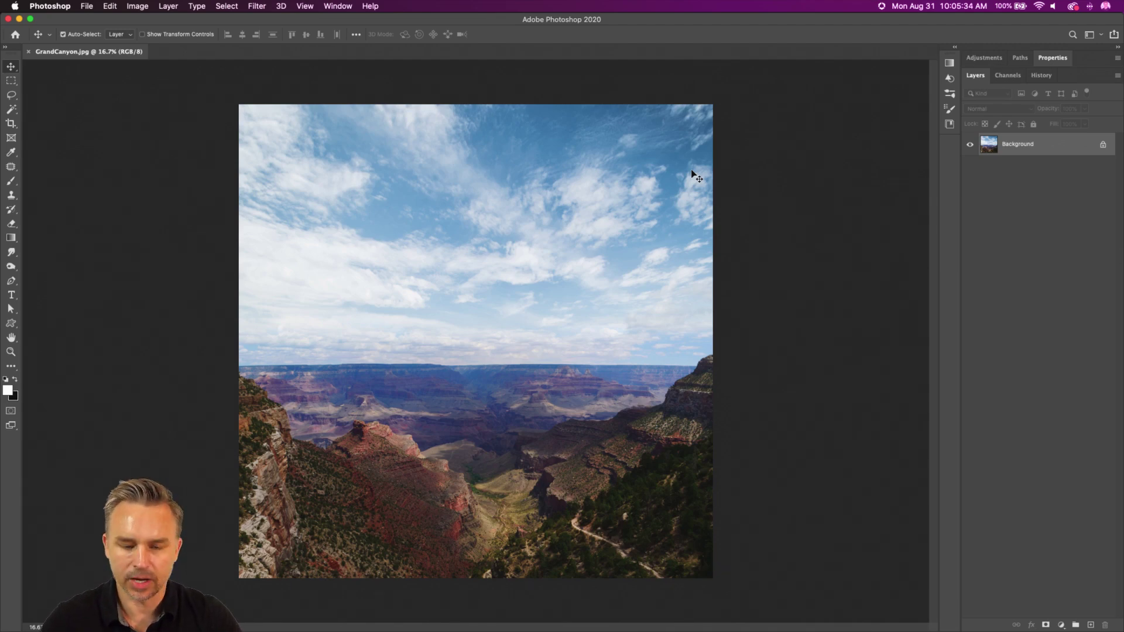
pyautogui.press('super+equal')
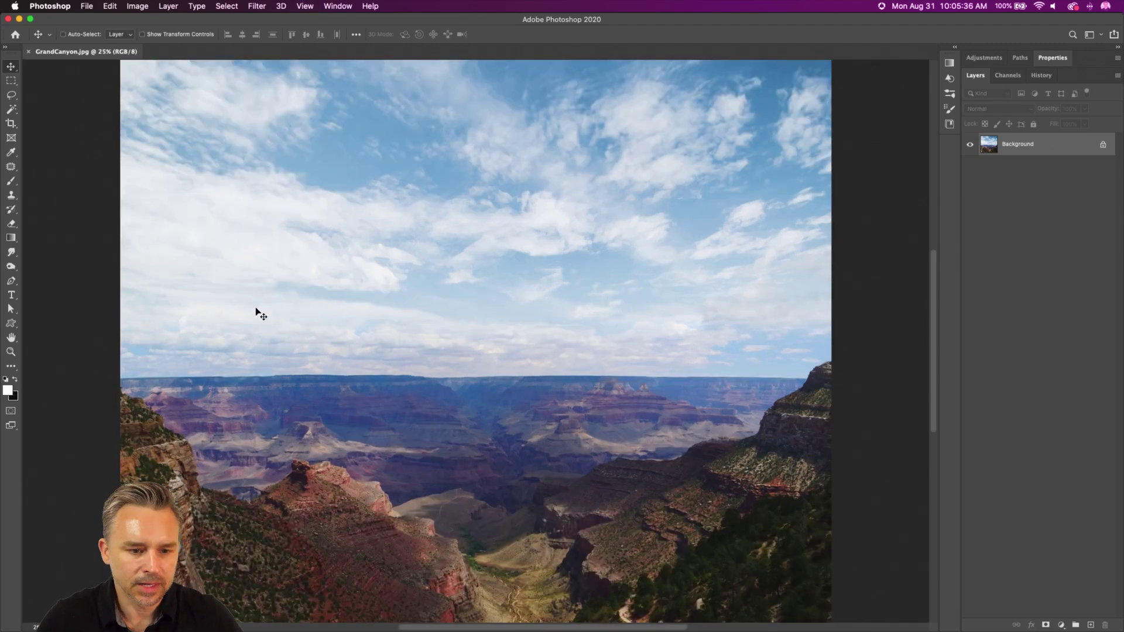
pyautogui.moveTo(258, 314); pyautogui.dragTo(302, 272)
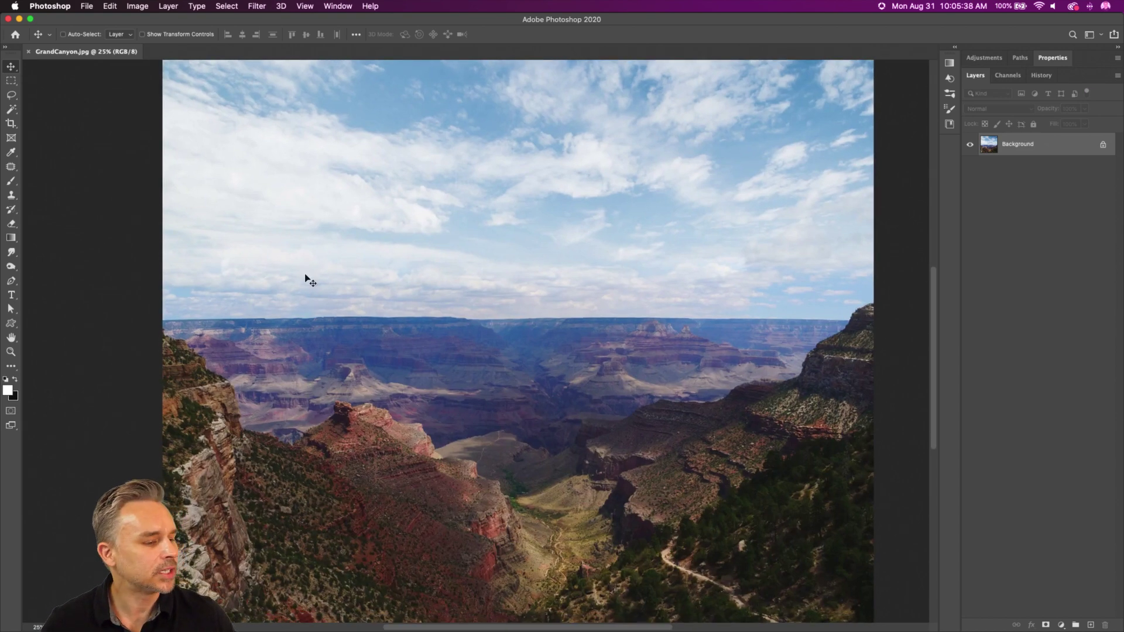
pyautogui.scroll(-5, 466, 363)
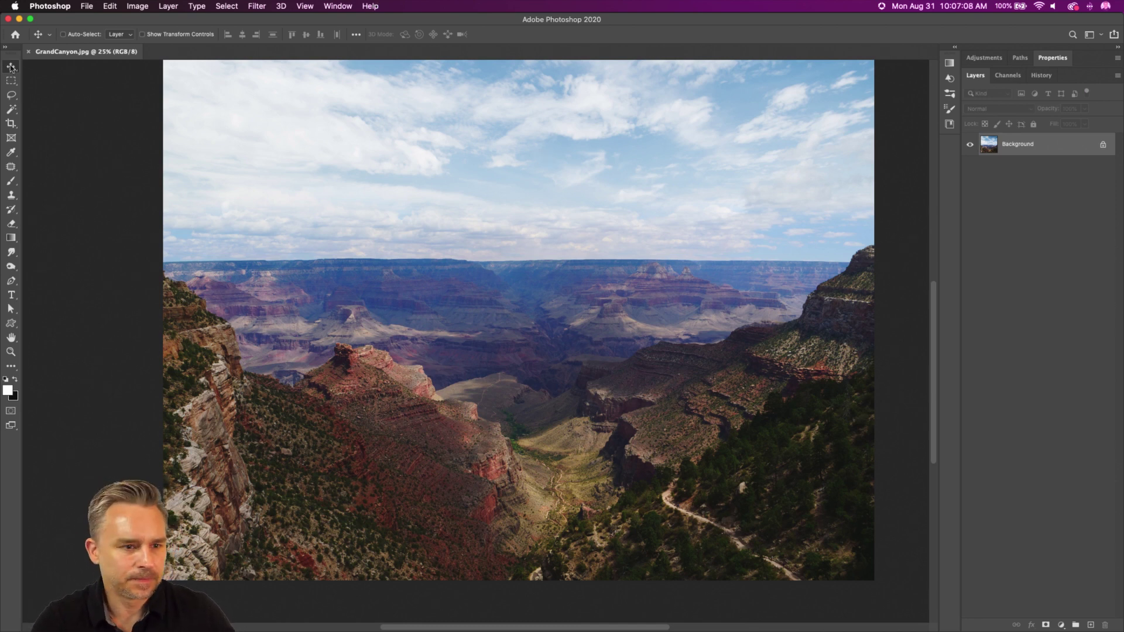
# Add a Brightness/Contrast adjustment layer above the canyon photo and raise its brightness and contrast.
pyautogui.press('super+z')
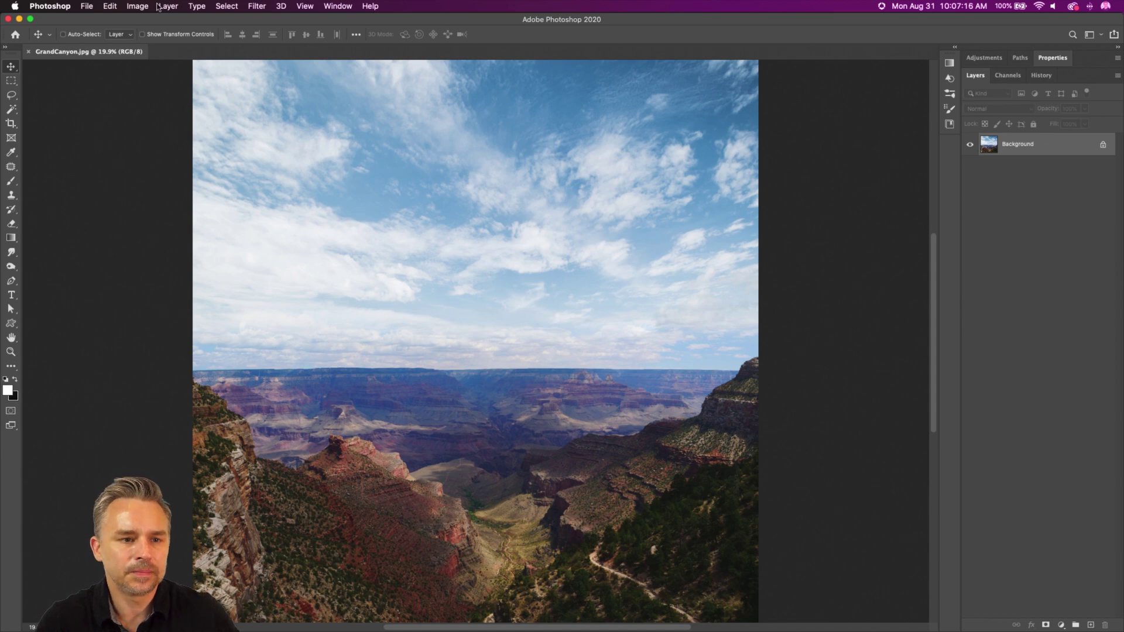
pyautogui.press('super+plus')
pyautogui.press('super+plus')
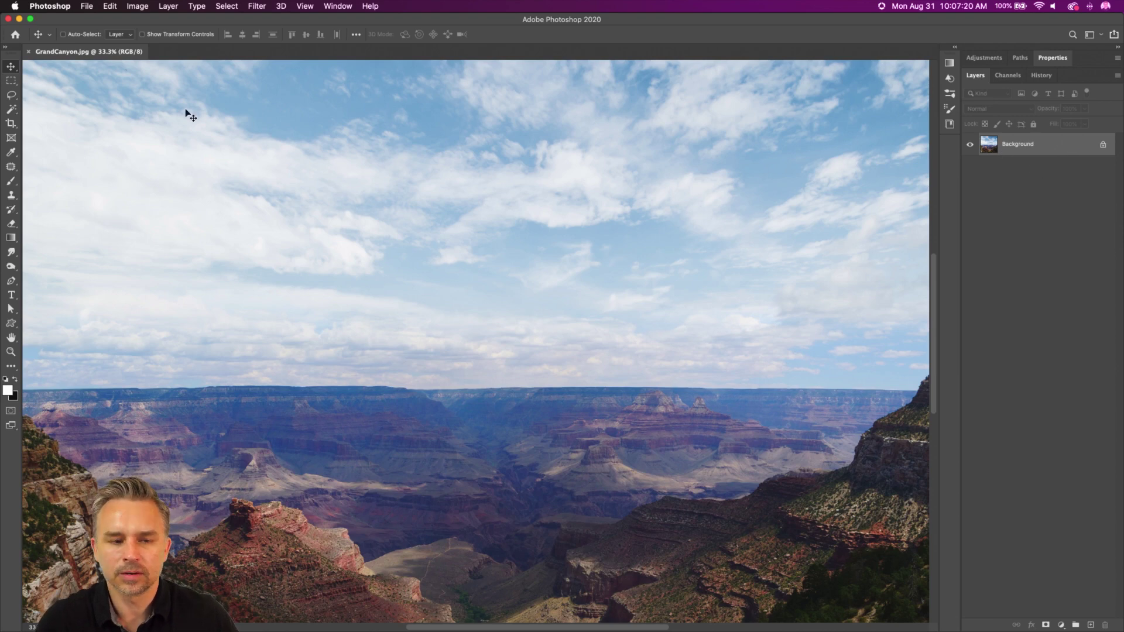
pyautogui.click(139, 6)
pyautogui.moveTo(319, 422); pyautogui.dragTo(326, 258)
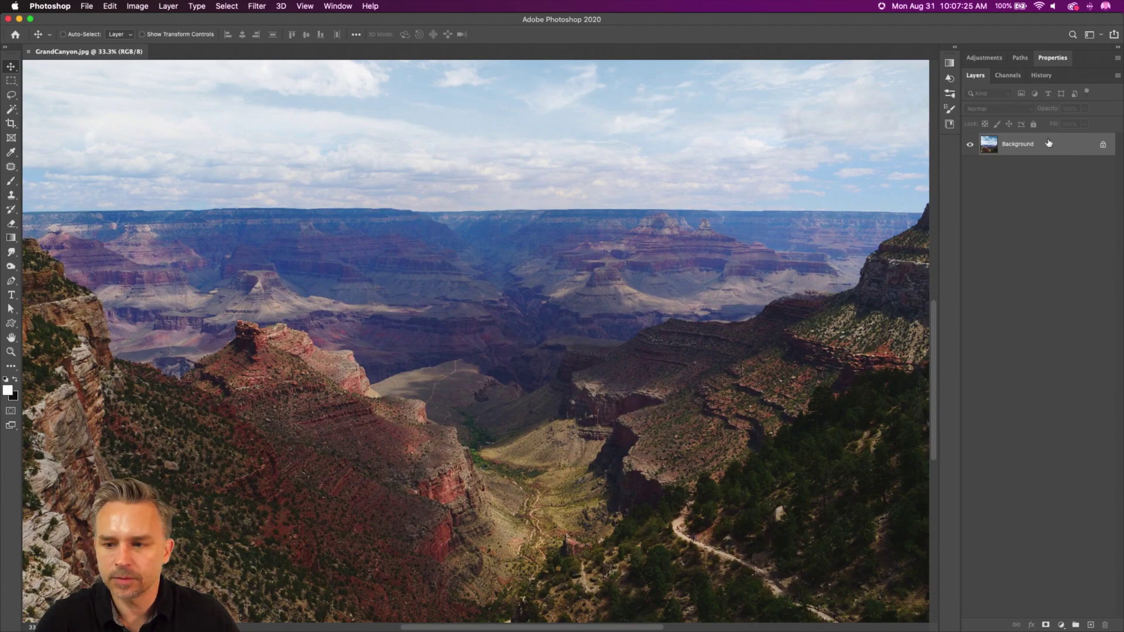
pyautogui.click(1061, 625)
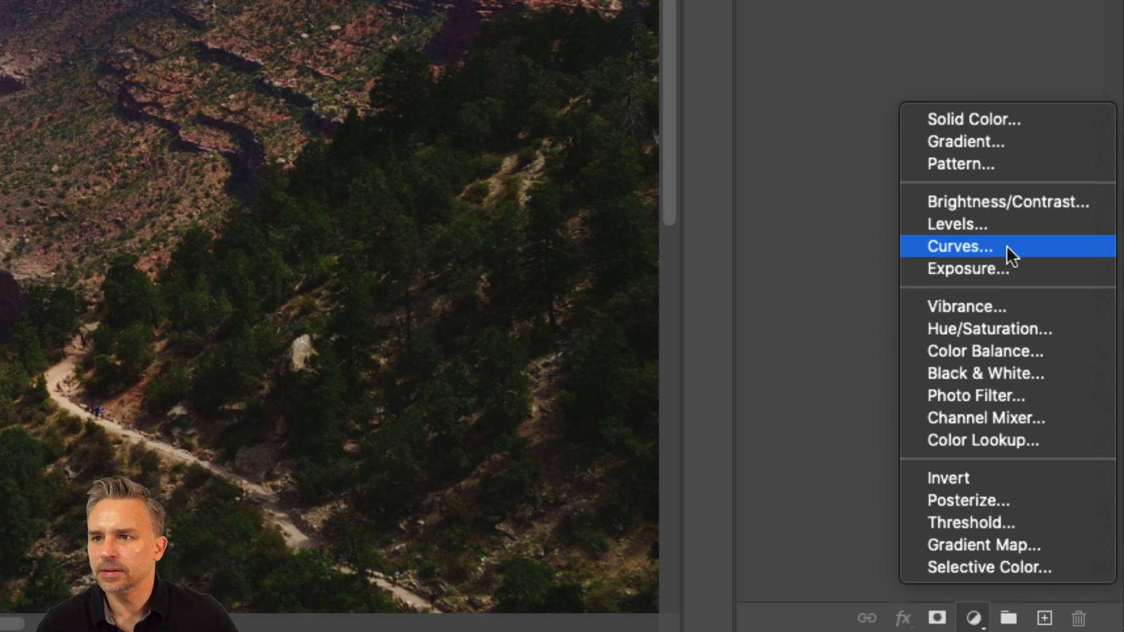
pyautogui.click(1009, 198)
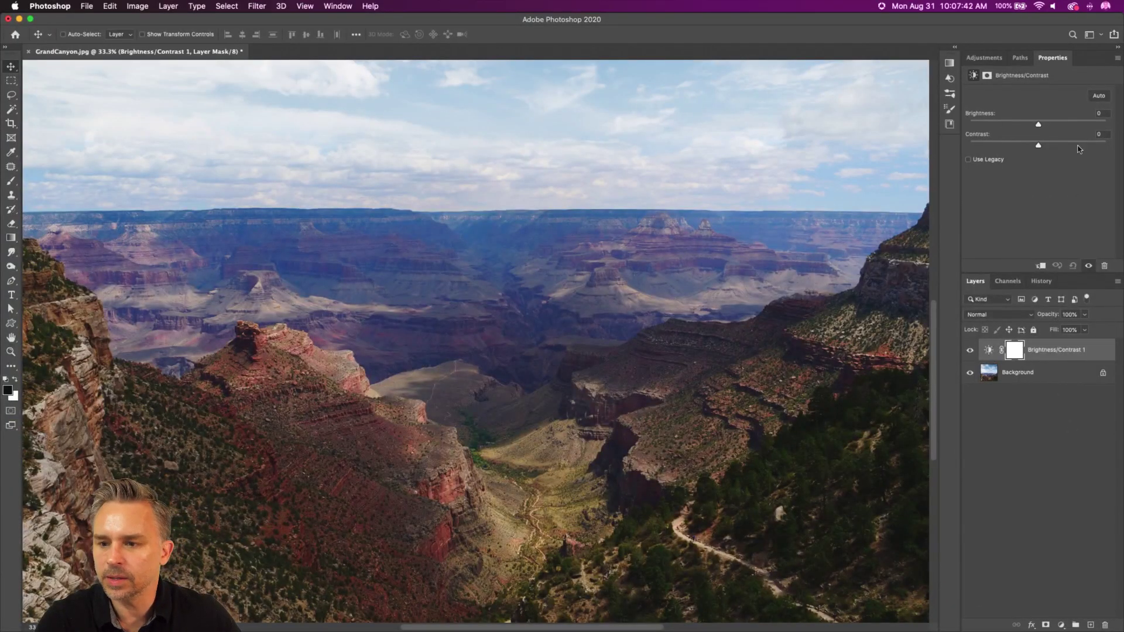
pyautogui.click(1079, 146)
pyautogui.click(1037, 145)
pyautogui.moveTo(1038, 124); pyautogui.dragTo(1075, 126)
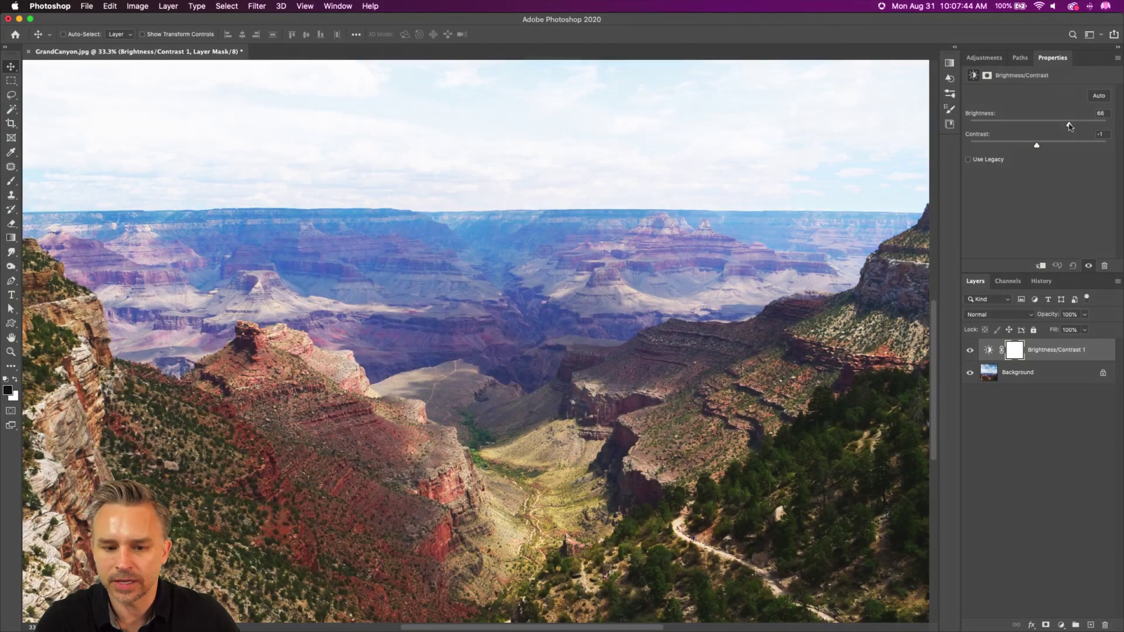
pyautogui.moveTo(1054, 146); pyautogui.dragTo(1067, 146)
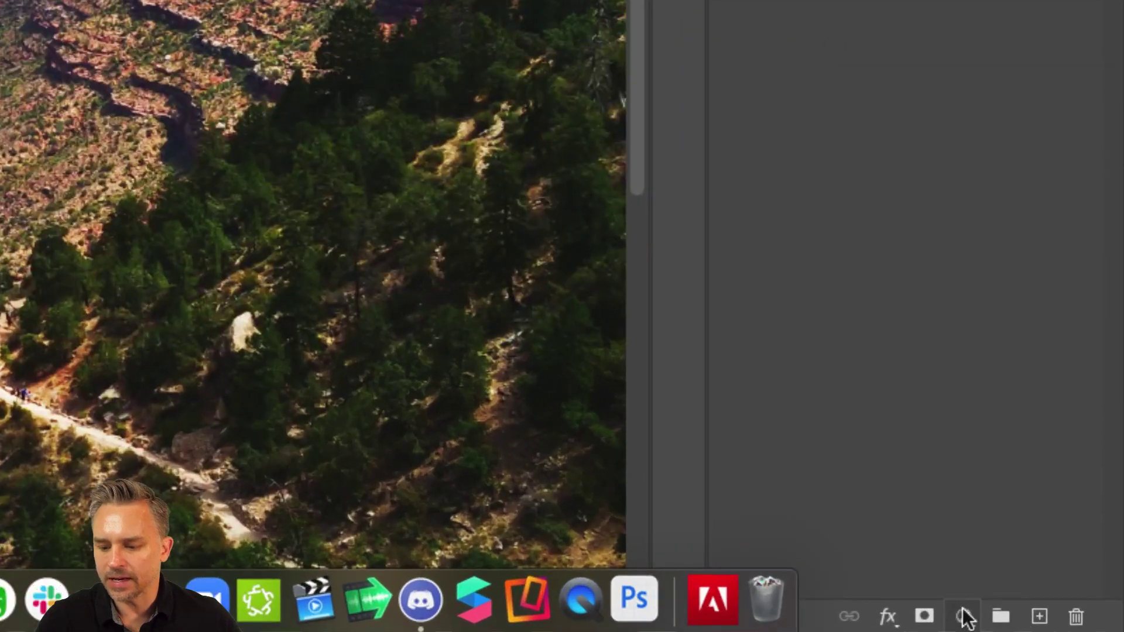
# Add a Hue/Saturation adjustment layer above Brightness/Contrast and set its saturation to +40.
pyautogui.click(1061, 624)
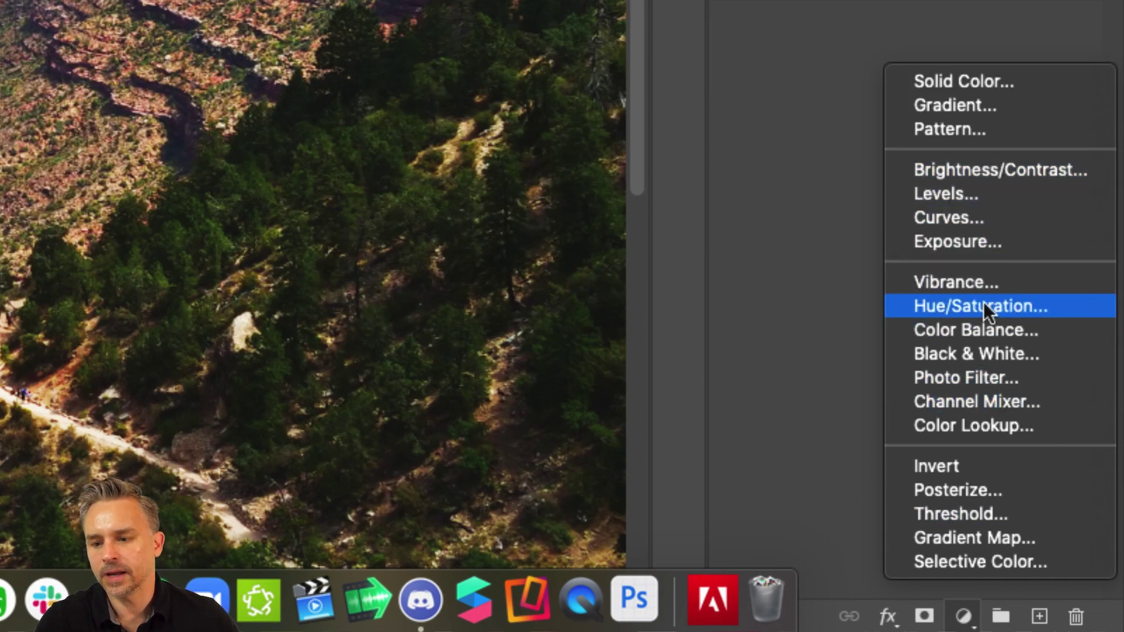
pyautogui.click(1018, 306)
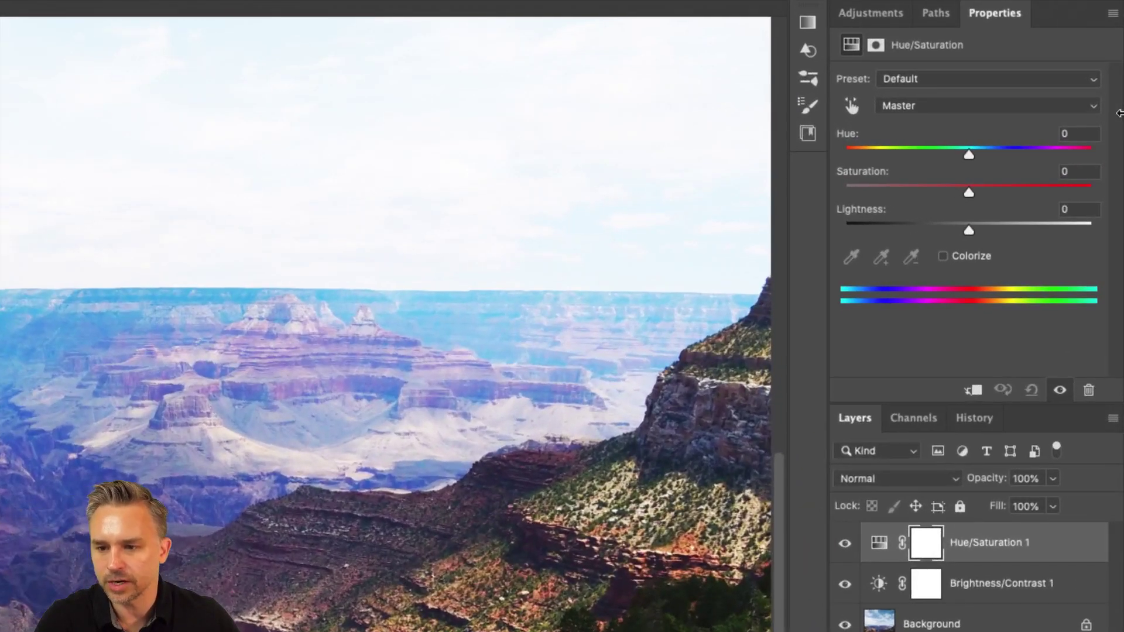
pyautogui.moveTo(1038, 157); pyautogui.dragTo(1049, 158)
pyautogui.moveTo(988, 195); pyautogui.dragTo(1016, 193)
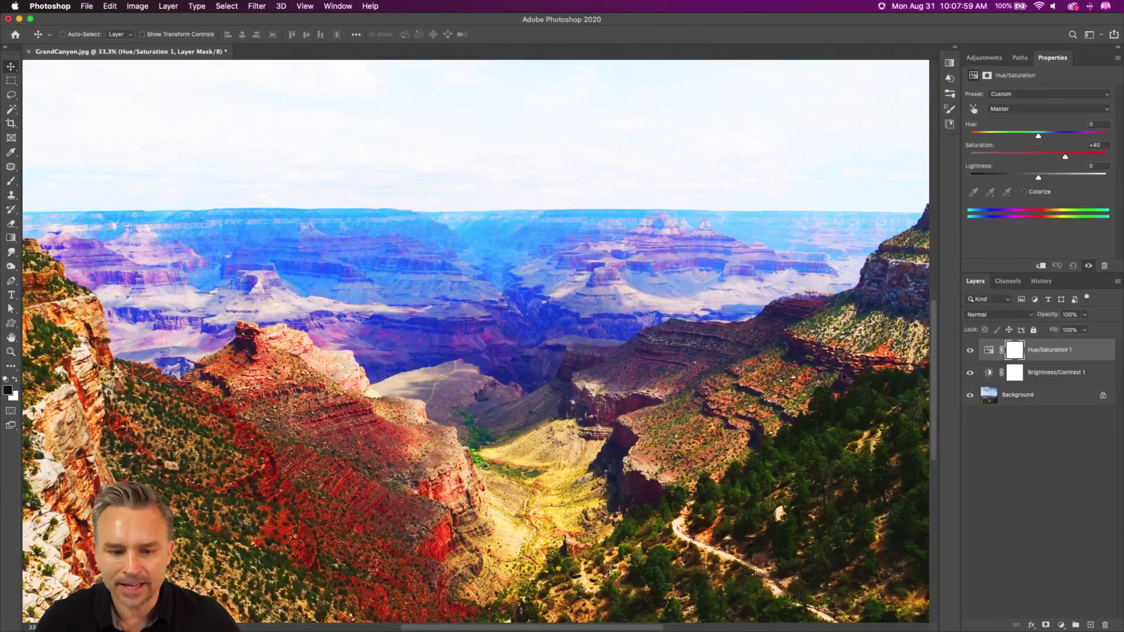
# Compare the photo with and without the Hue/Saturation and Brightness/Contrast adjustments by toggling their visibility.
pyautogui.scroll(-2, 846, 377)
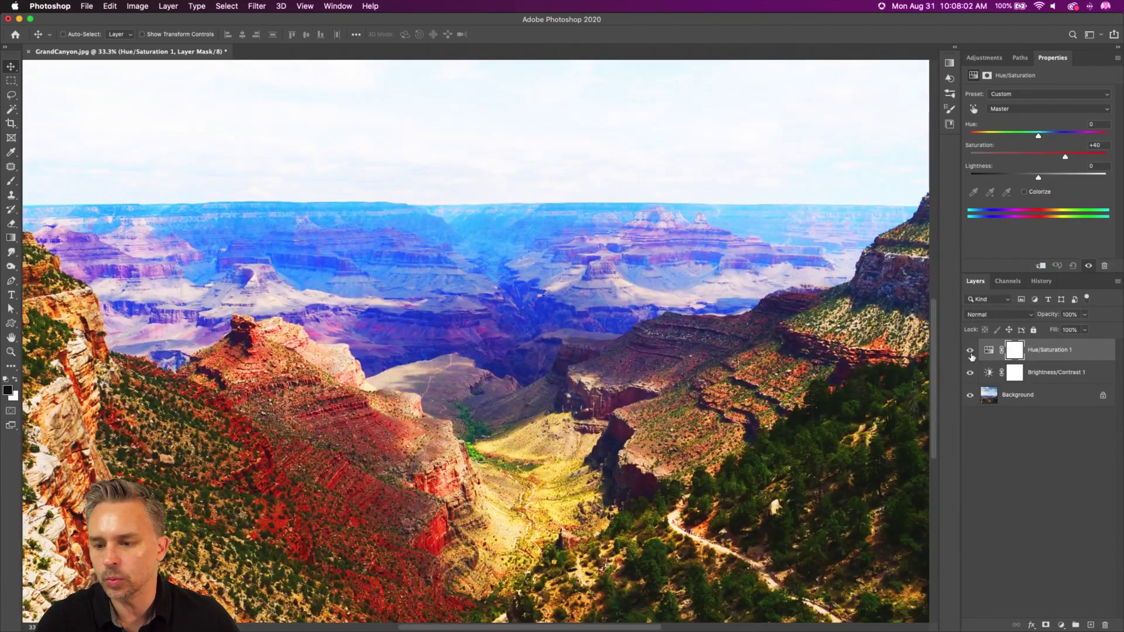
pyautogui.click(970, 350)
pyautogui.click(969, 373)
pyautogui.click(970, 373)
pyautogui.click(970, 351)
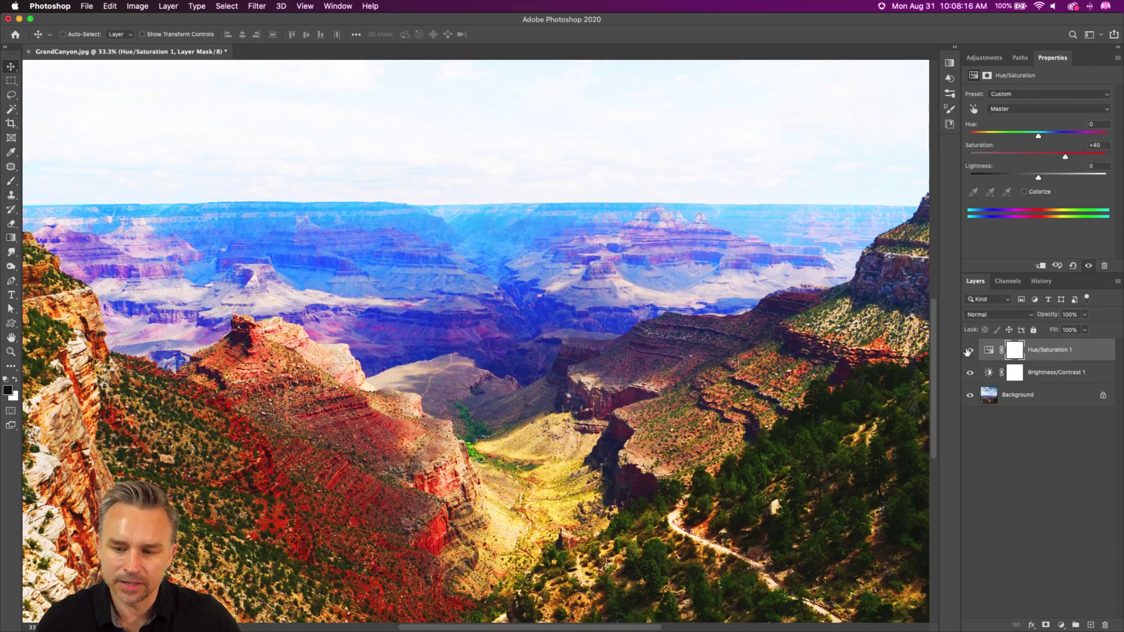
pyautogui.click(970, 350)
pyautogui.click(970, 373)
pyautogui.click(970, 373)
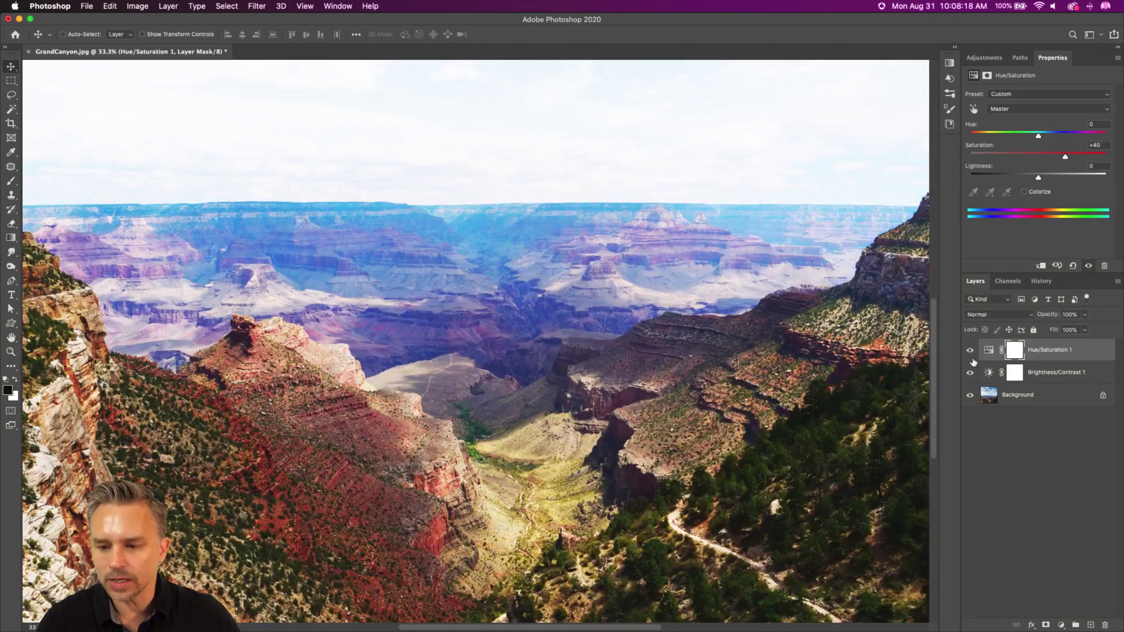
pyautogui.click(970, 350)
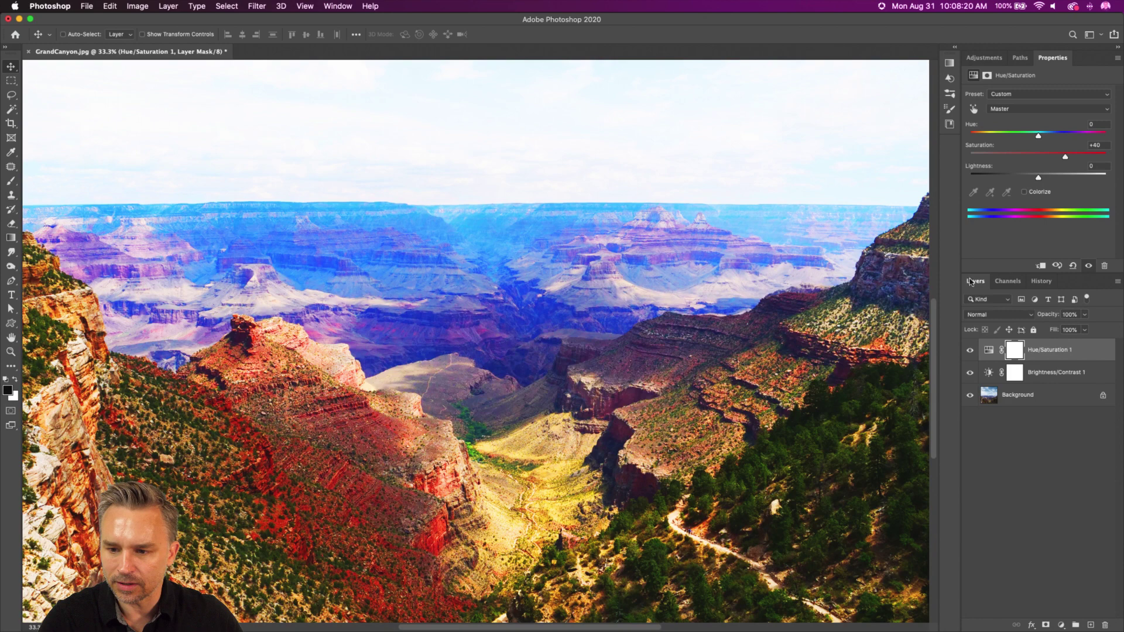
# Detach the Layers panel over the canvas and add a Color Balance adjustment layer with the midtones shifted to +40 green.
pyautogui.moveTo(975, 281); pyautogui.dragTo(693, 145)
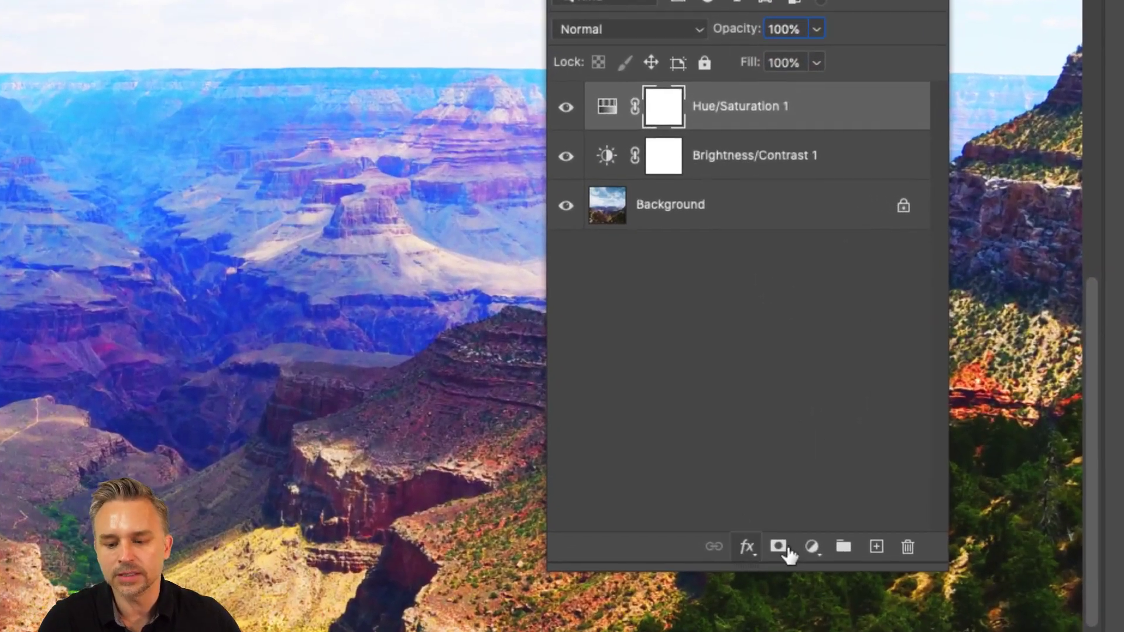
pyautogui.click(811, 550)
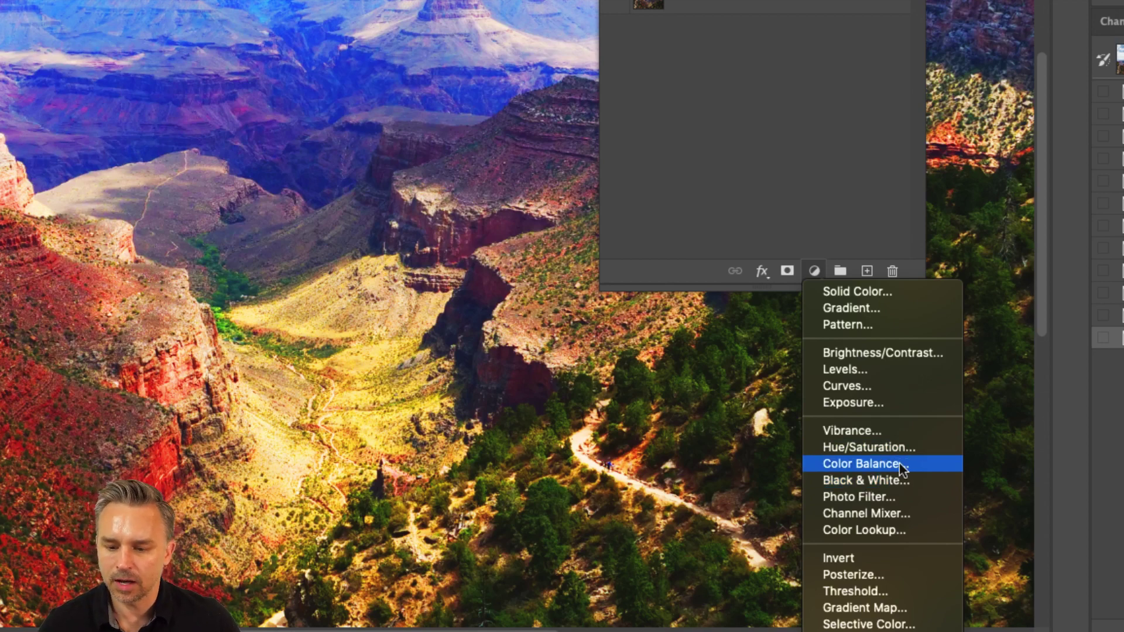
pyautogui.click(894, 465)
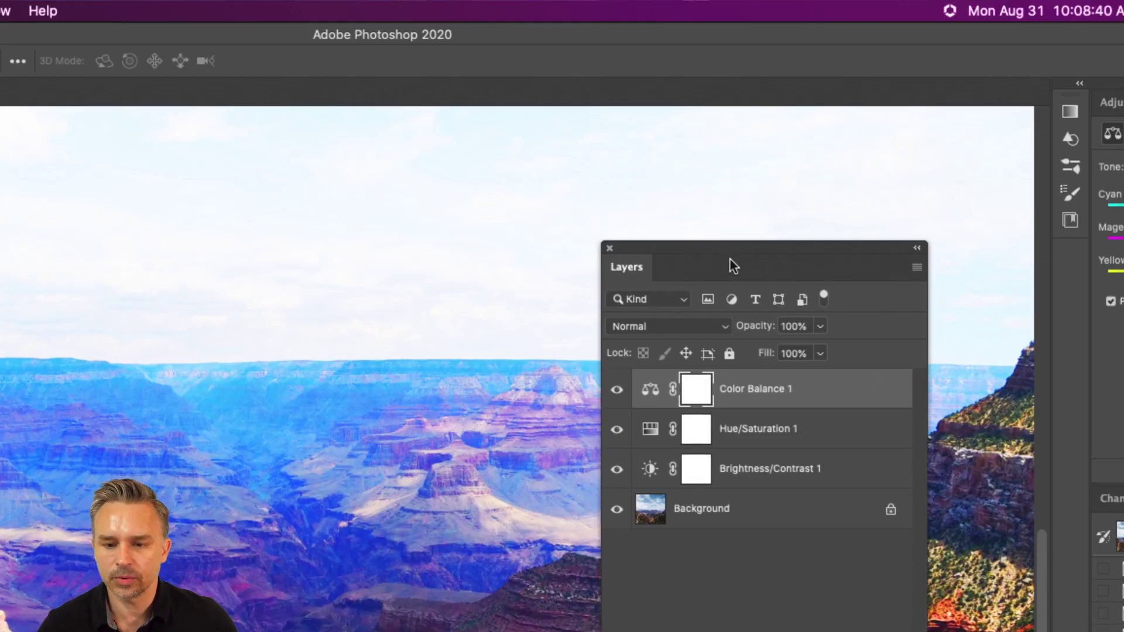
pyautogui.moveTo(730, 259); pyautogui.dragTo(814, 148)
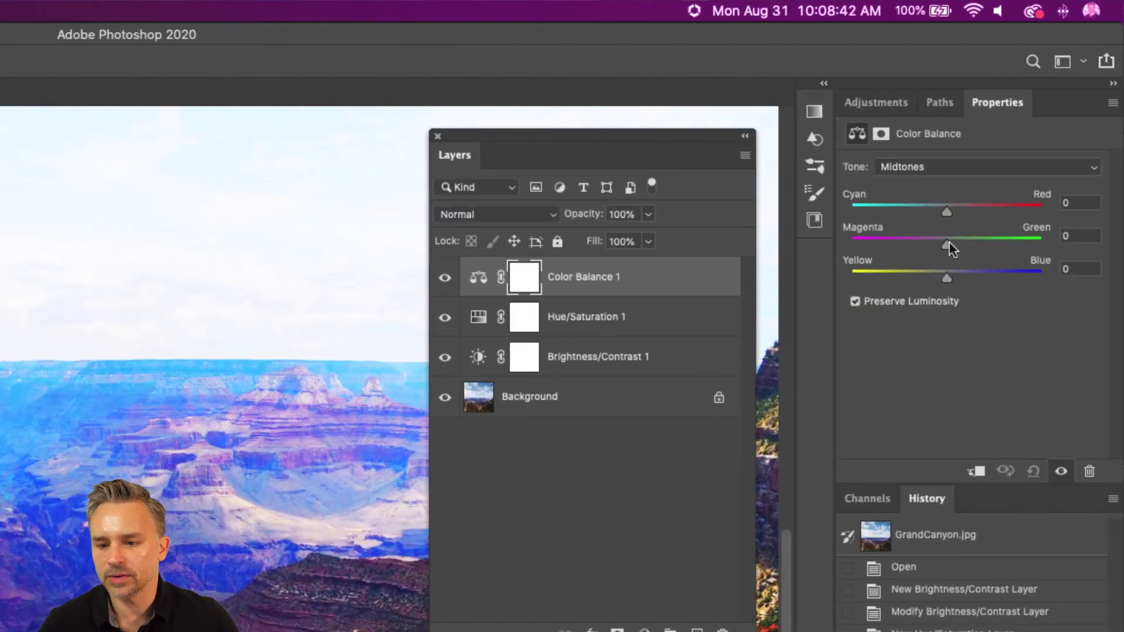
pyautogui.moveTo(948, 242); pyautogui.dragTo(984, 243)
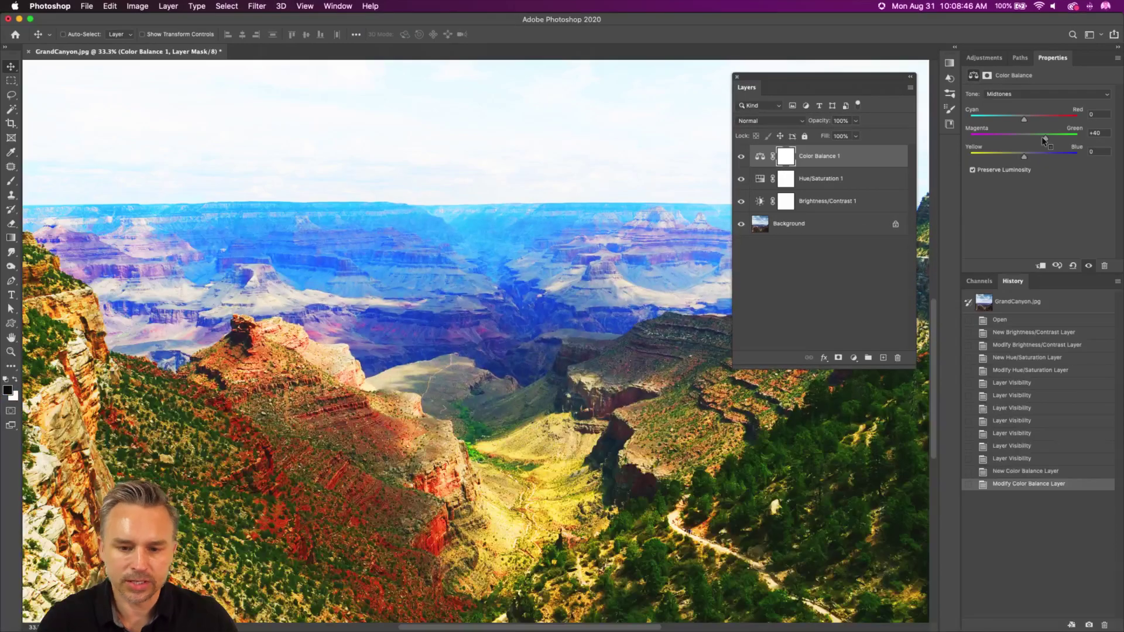
# Reduce the Color Balance midtones' green shift to +31 and move the floating Layers panel clear of the photo.
pyautogui.moveTo(1043, 138)
pyautogui.mouseDown()
pyautogui.moveTo(997, 141)
pyautogui.moveTo(1040, 143)
pyautogui.mouseUp()
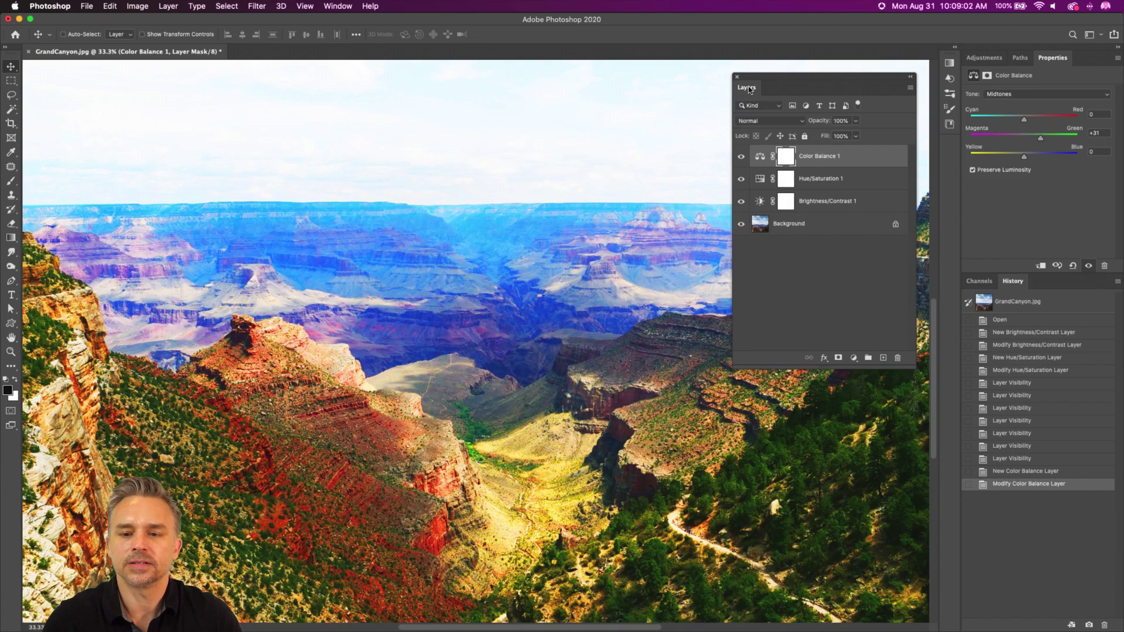
pyautogui.moveTo(745, 89); pyautogui.dragTo(783, 119)
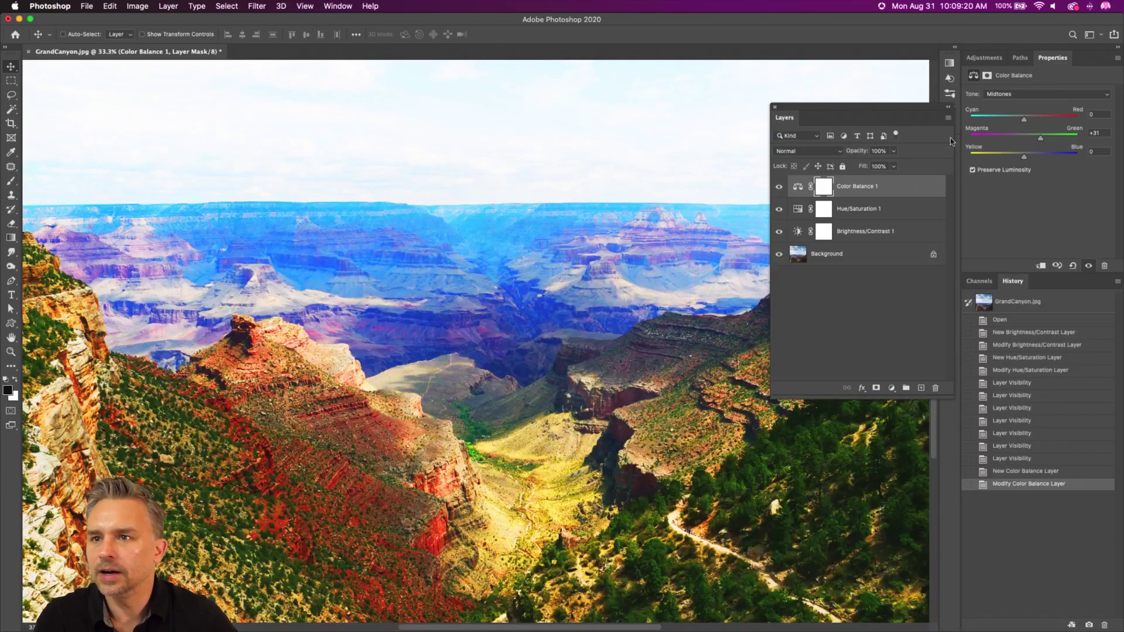
# Delete the Color Balance, Hue/Saturation and Brightness/Contrast adjustment layers, and dock the Layers panel back beside Channels and History.
pyautogui.keyDown('shift'); pyautogui.click(863, 235); pyautogui.keyUp('shift')
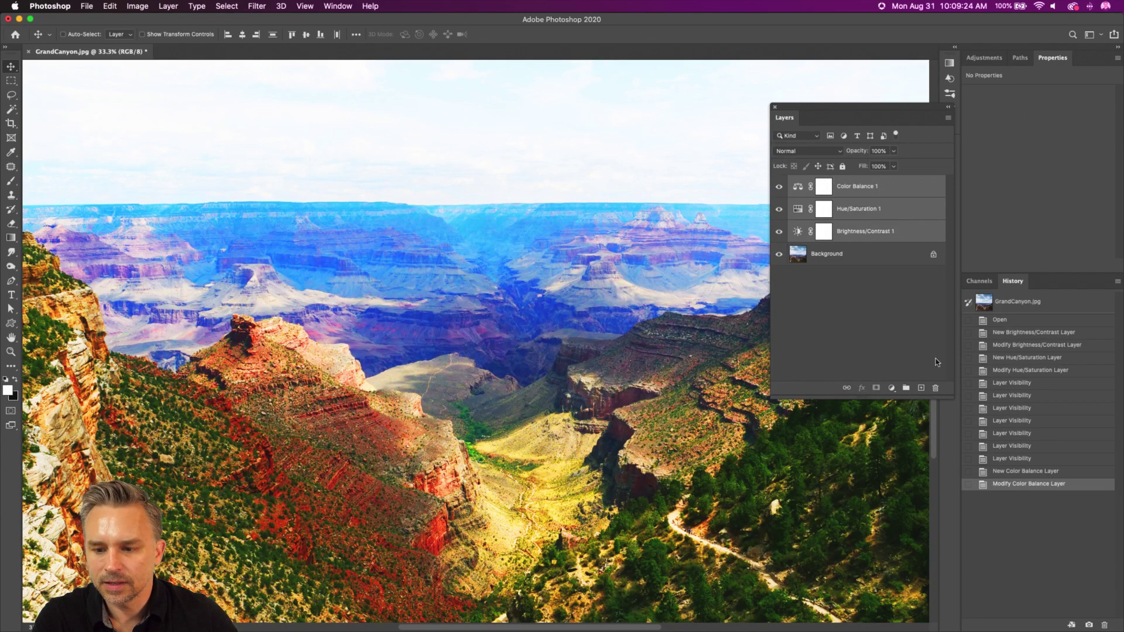
pyautogui.click(935, 388)
pyautogui.moveTo(812, 123); pyautogui.dragTo(689, 151)
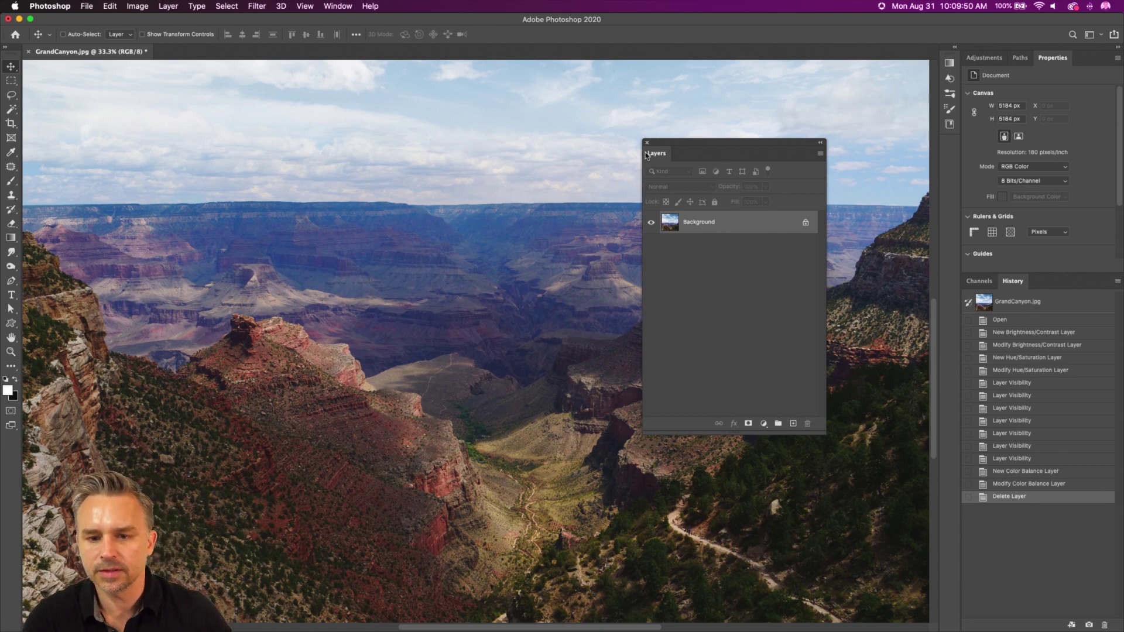
pyautogui.moveTo(650, 152); pyautogui.dragTo(984, 284)
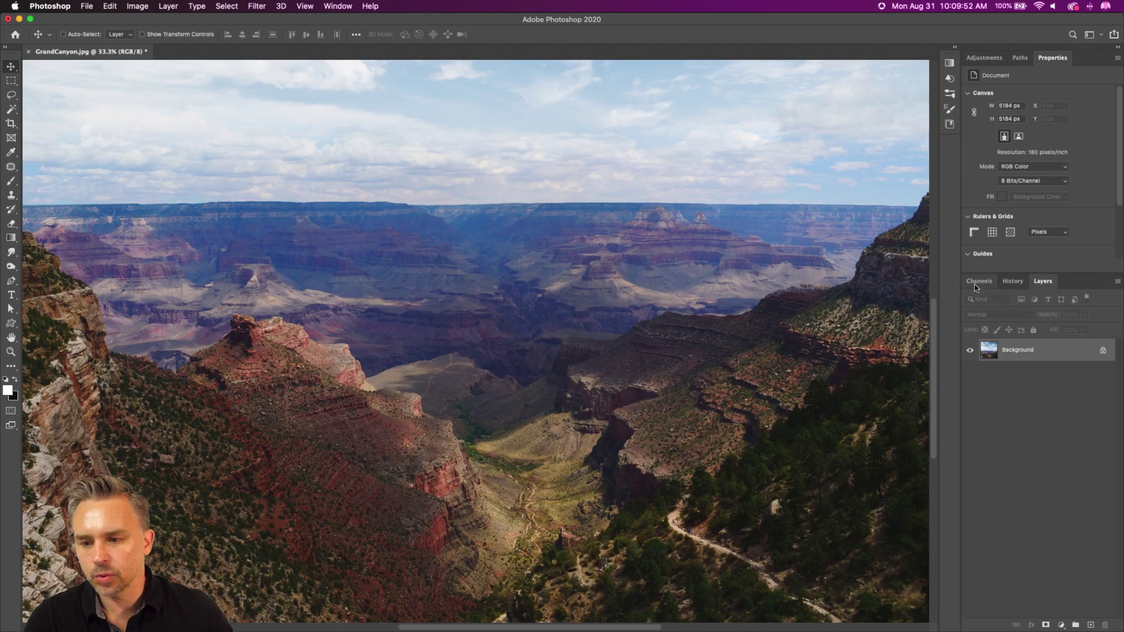
# Start the HDR Toning adjustment on the canyon photo and reposition its dialog over the canvas.
pyautogui.click(136, 6)
pyautogui.moveTo(136, 22)
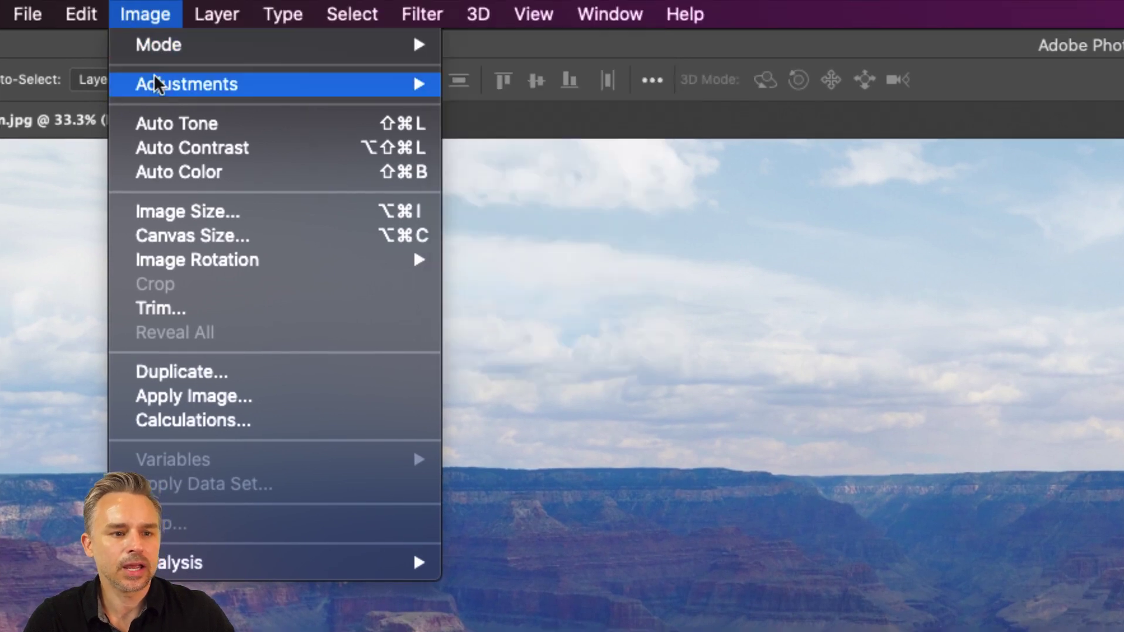
pyautogui.moveTo(159, 95)
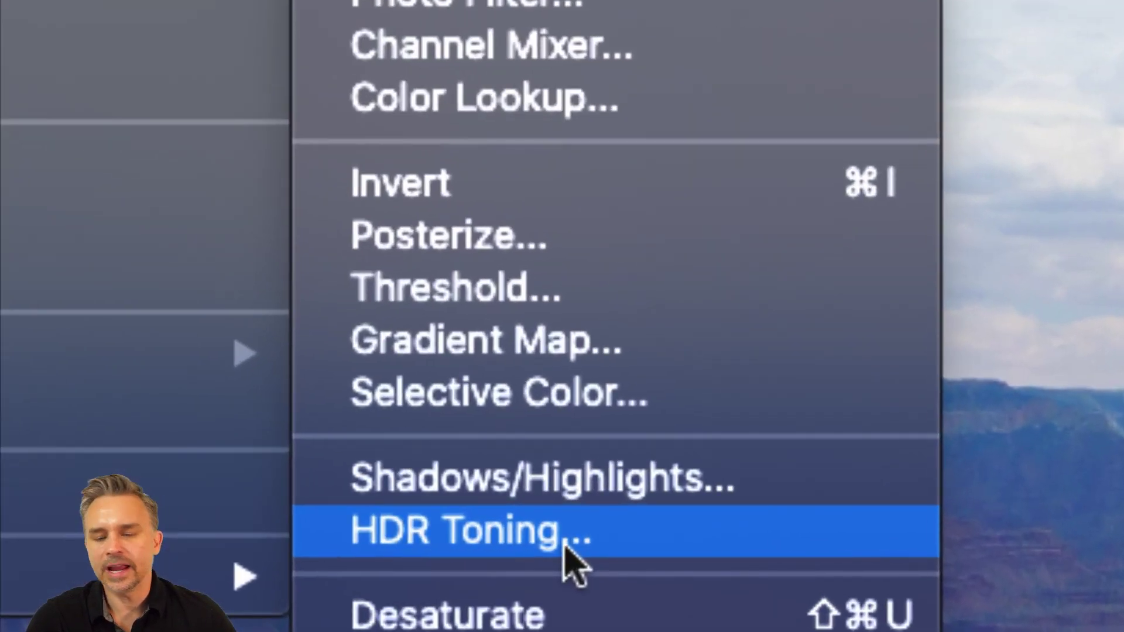
pyautogui.click(688, 543)
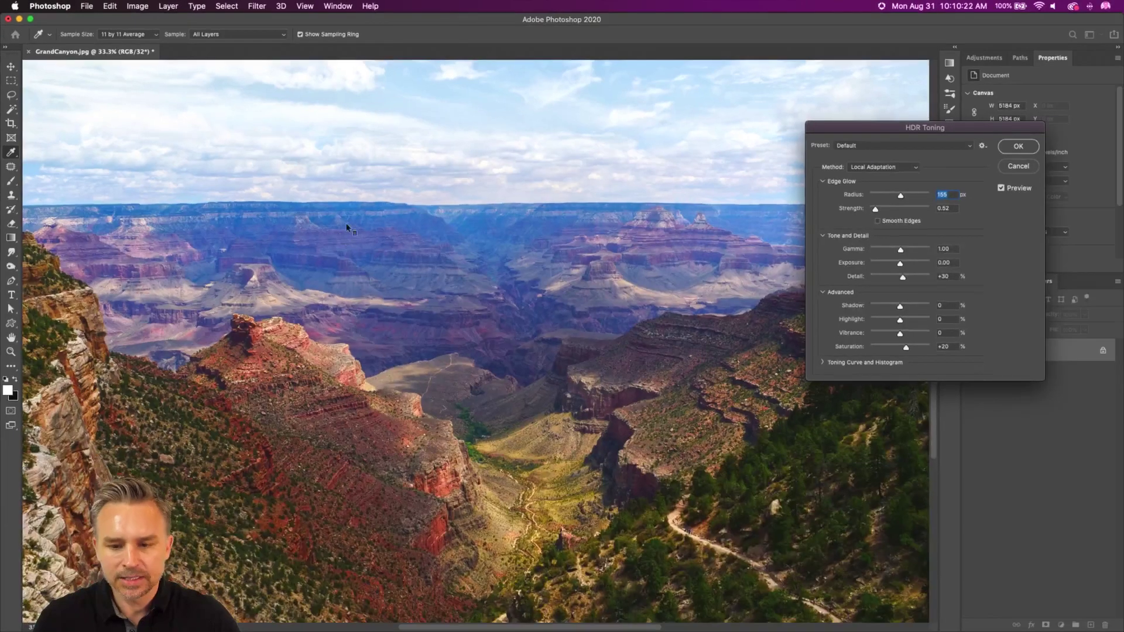
pyautogui.moveTo(835, 117); pyautogui.dragTo(680, 175)
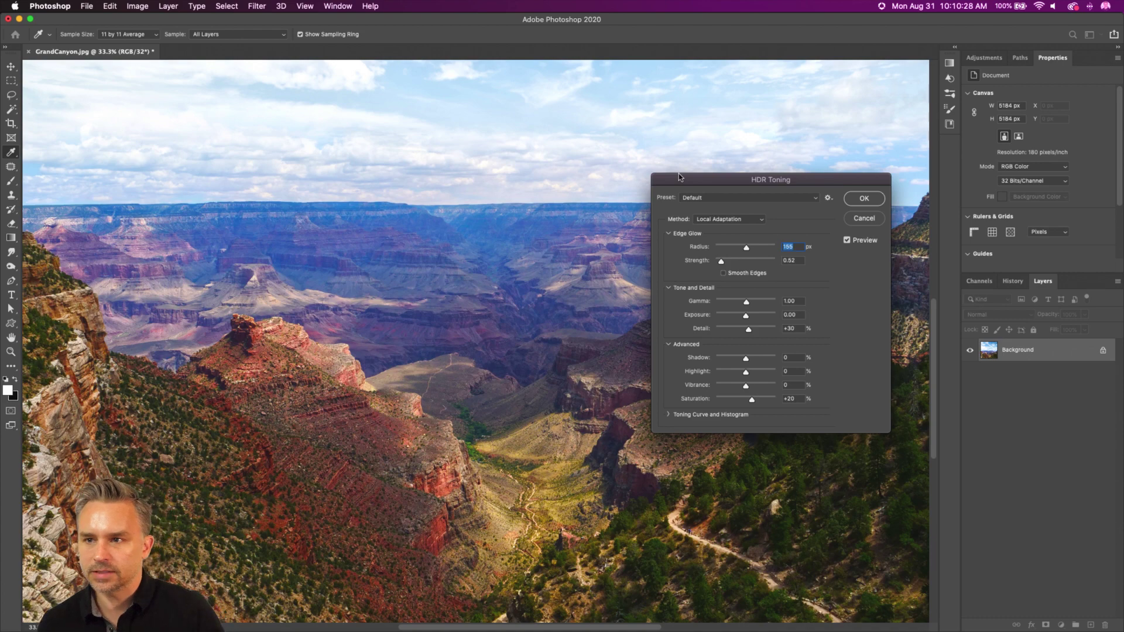
# Compare the original canyon photo with the Default HDR Toning result by toggling the preview several times.
pyautogui.click(849, 241)
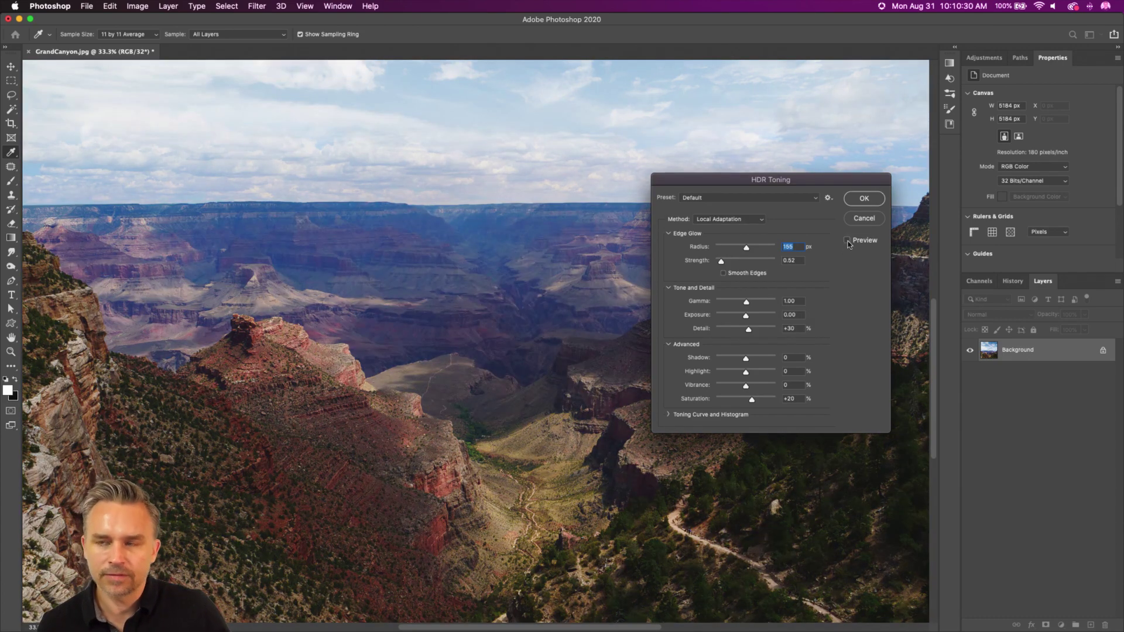
pyautogui.click(849, 242)
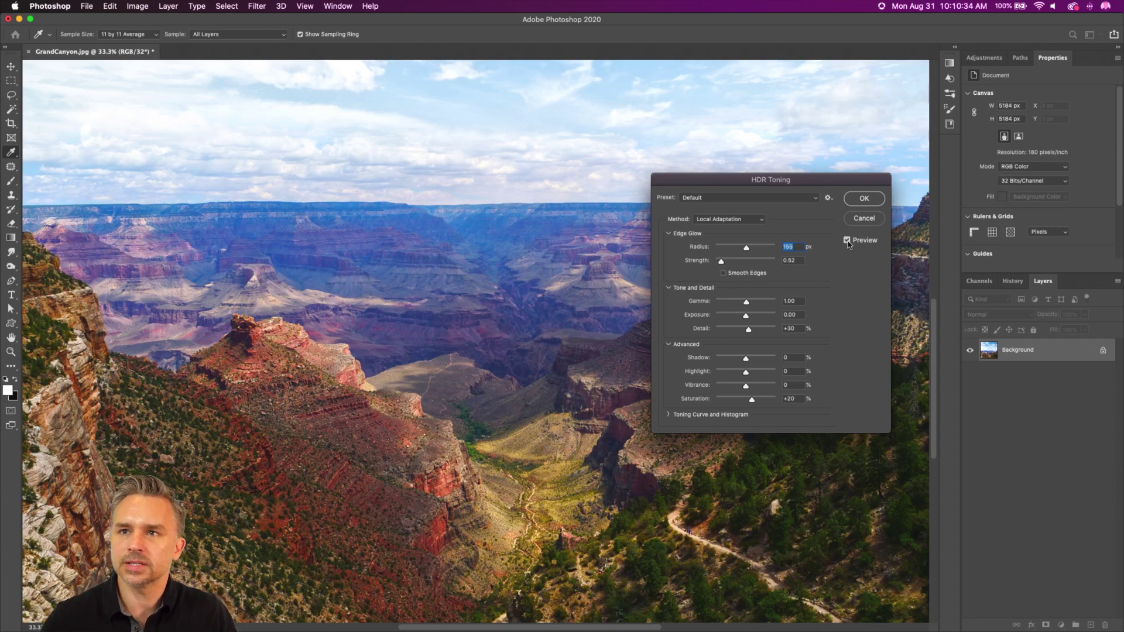
pyautogui.click(848, 242)
pyautogui.click(849, 242)
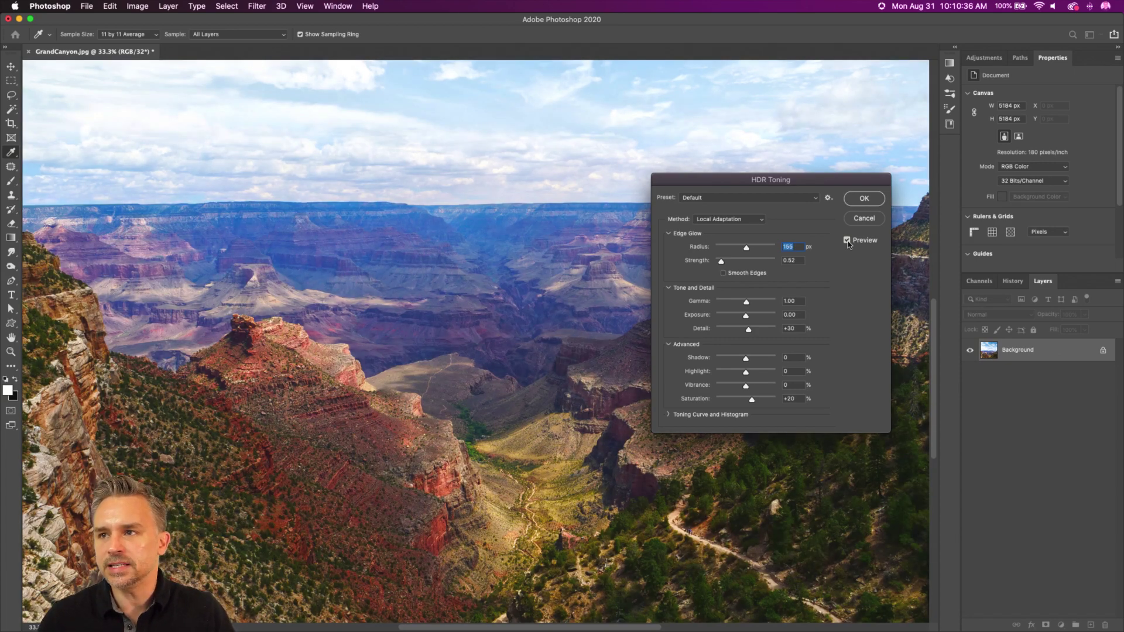
pyautogui.click(848, 242)
pyautogui.click(848, 242)
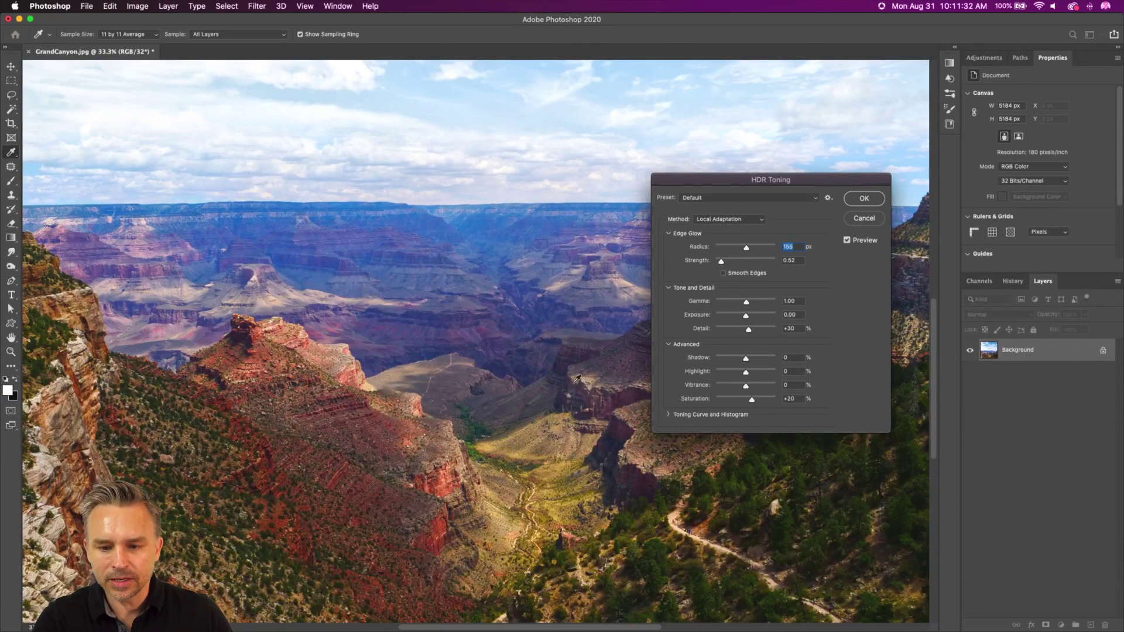
# Set the HDR Toning detail to +143% and the gamma to 0.91.
pyautogui.moveTo(697, 183); pyautogui.dragTo(811, 209)
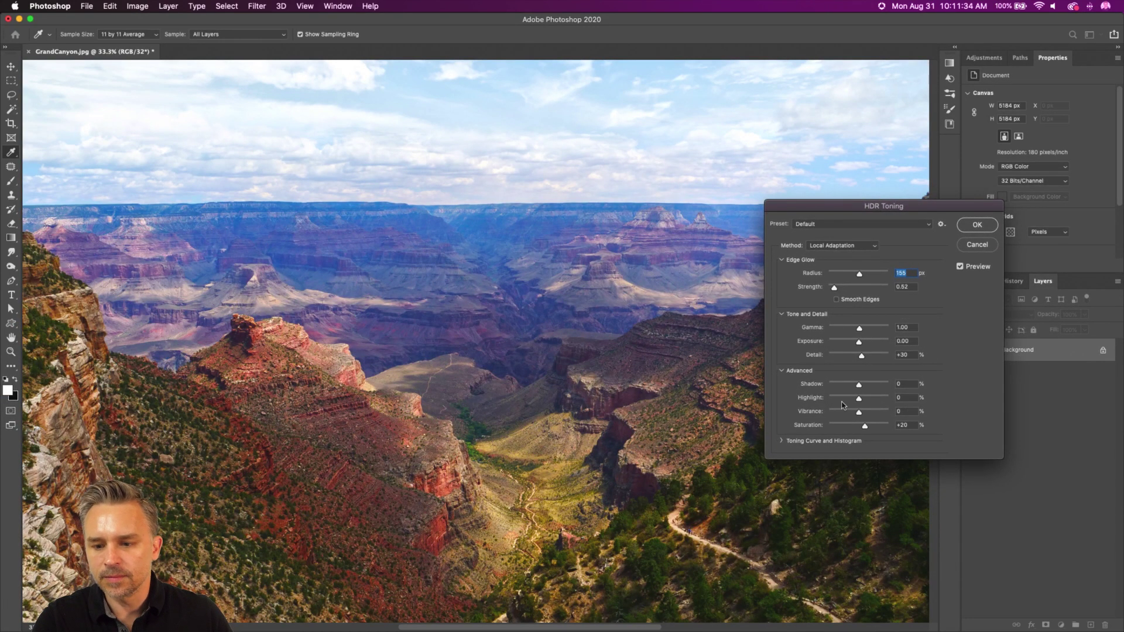
pyautogui.click(872, 358)
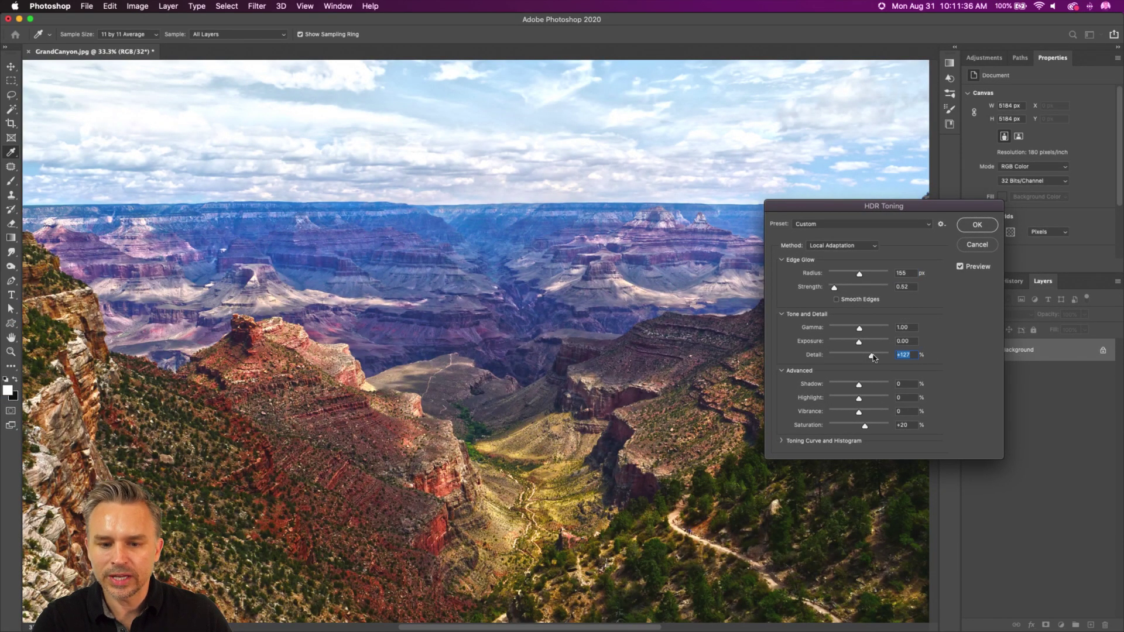
pyautogui.moveTo(873, 359)
pyautogui.mouseDown()
pyautogui.moveTo(889, 361)
pyautogui.moveTo(872, 356)
pyautogui.mouseUp()
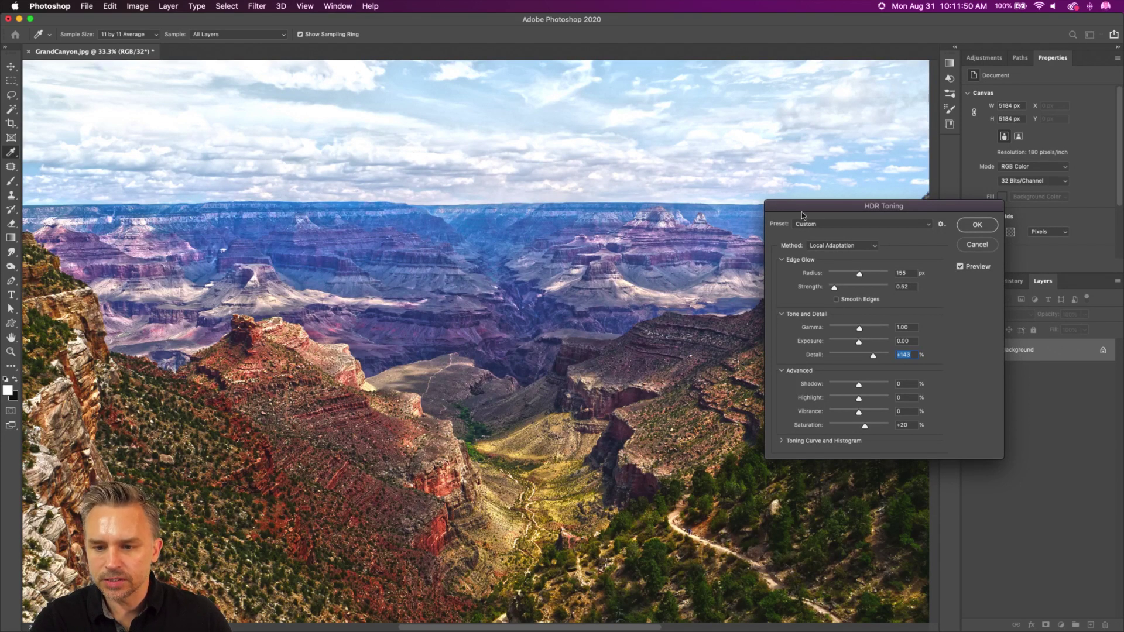
pyautogui.moveTo(802, 212); pyautogui.dragTo(747, 187)
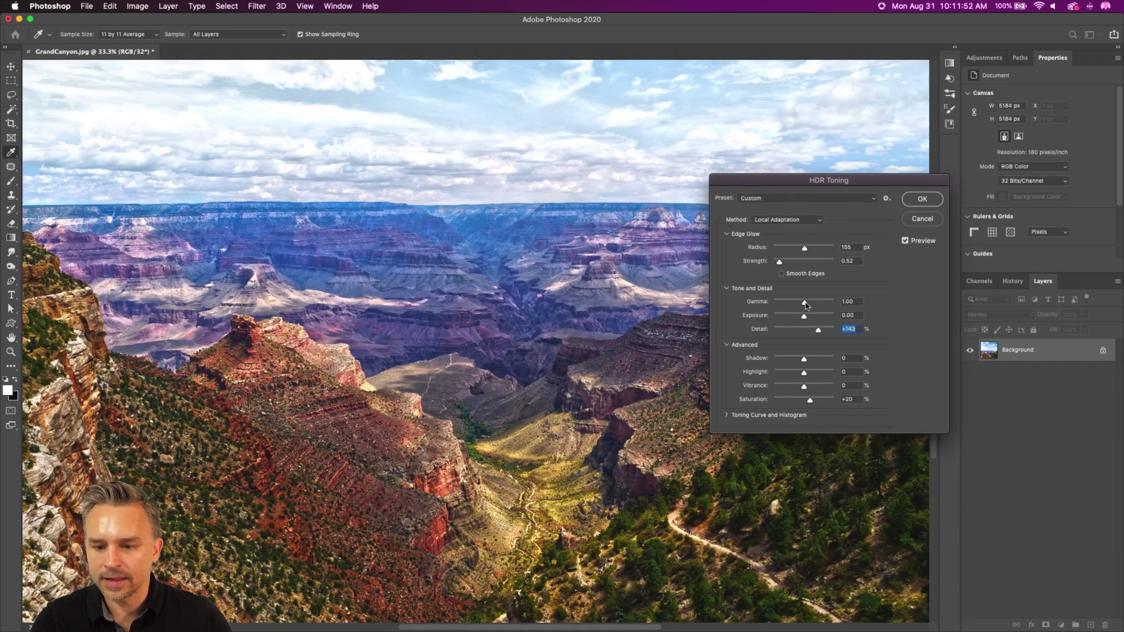
pyautogui.moveTo(805, 304)
pyautogui.mouseDown()
pyautogui.moveTo(785, 304)
pyautogui.moveTo(806, 304)
pyautogui.mouseUp()
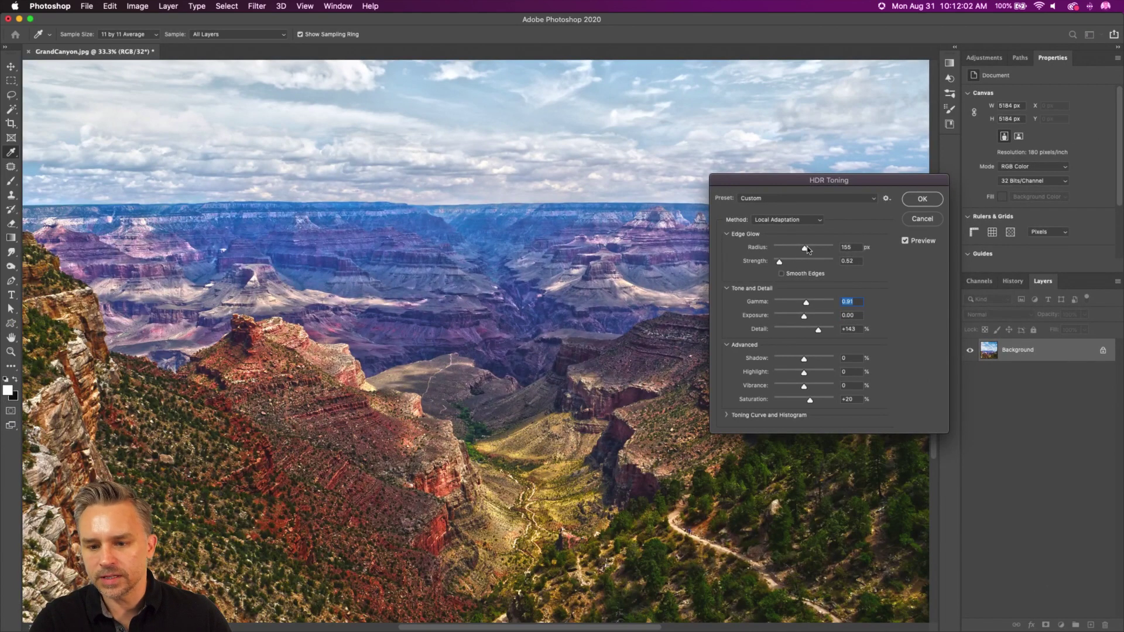
# Set the edge glow radius to 166 px and strength to 1.36, with gamma at 1.00 and exposure at +0.32.
pyautogui.moveTo(808, 249)
pyautogui.mouseDown()
pyautogui.moveTo(835, 249)
pyautogui.moveTo(790, 266)
pyautogui.moveTo(806, 248)
pyautogui.moveTo(795, 264)
pyautogui.mouseUp()
pyautogui.click(811, 248)
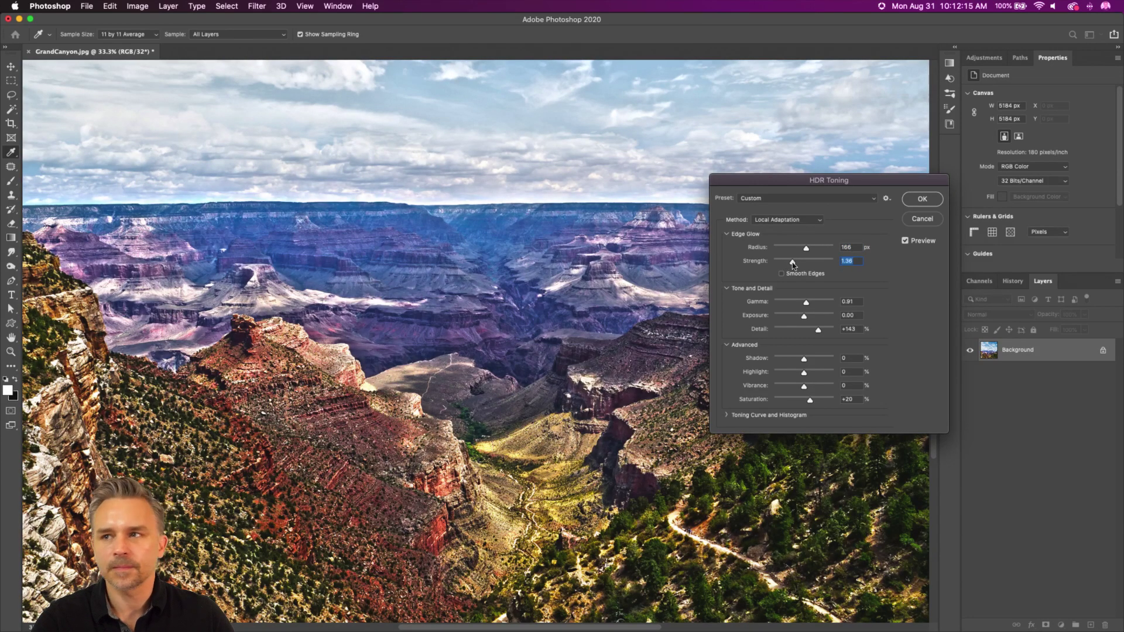
pyautogui.click(802, 304)
pyautogui.moveTo(804, 317)
pyautogui.mouseDown()
pyautogui.moveTo(794, 316)
pyautogui.moveTo(805, 316)
pyautogui.mouseUp()
pyautogui.click(803, 302)
# Try the City Twilight and Flat HDR Toning presets on the canyon photo.
pyautogui.click(810, 198)
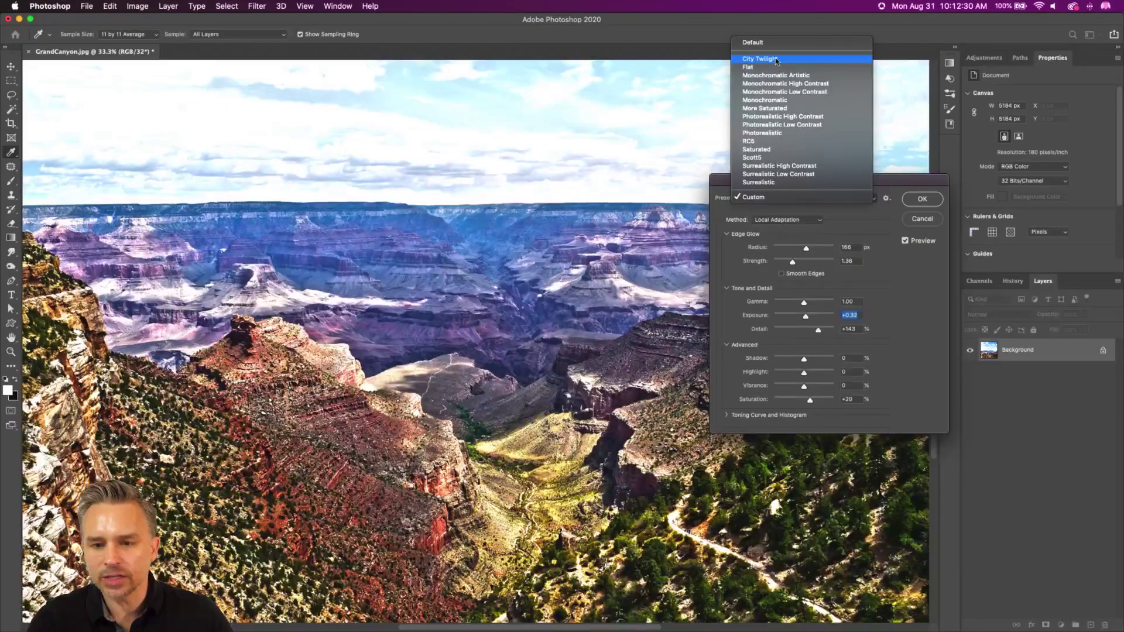
pyautogui.click(777, 60)
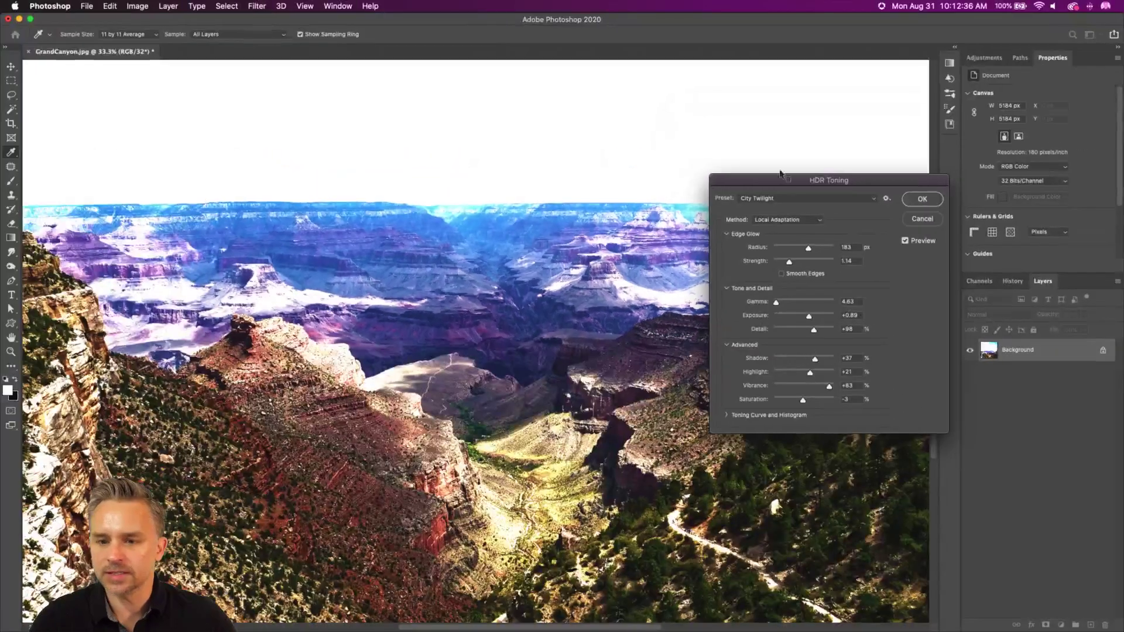
pyautogui.click(782, 200)
pyautogui.click(789, 207)
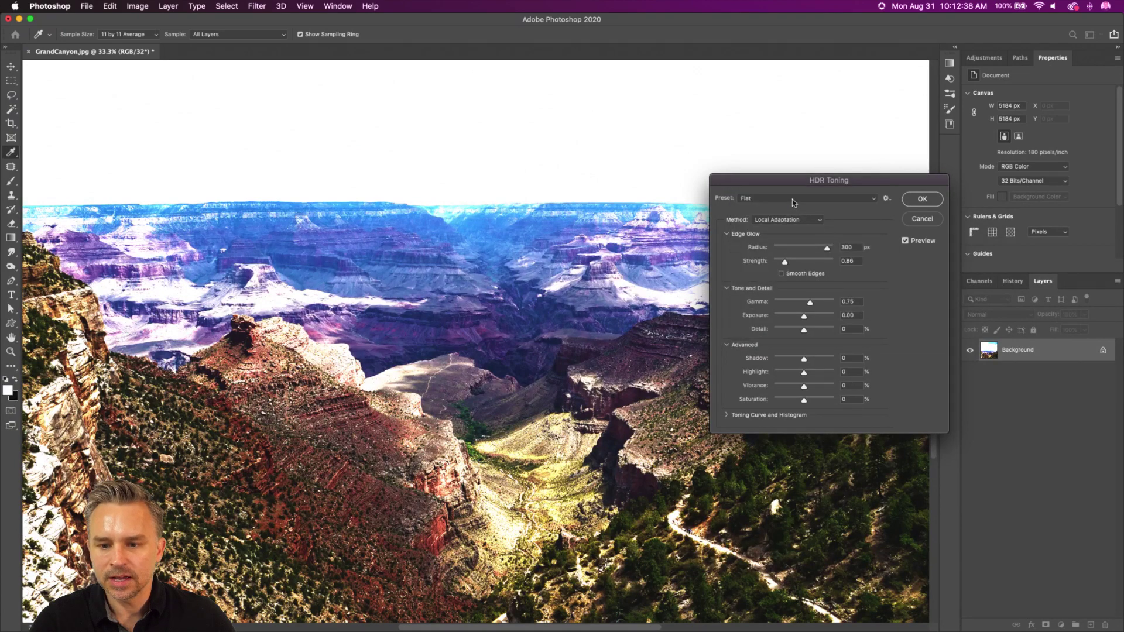
# Apply the Photorealistic HDR Toning preset and compare it with the original photo using the preview.
pyautogui.click(791, 198)
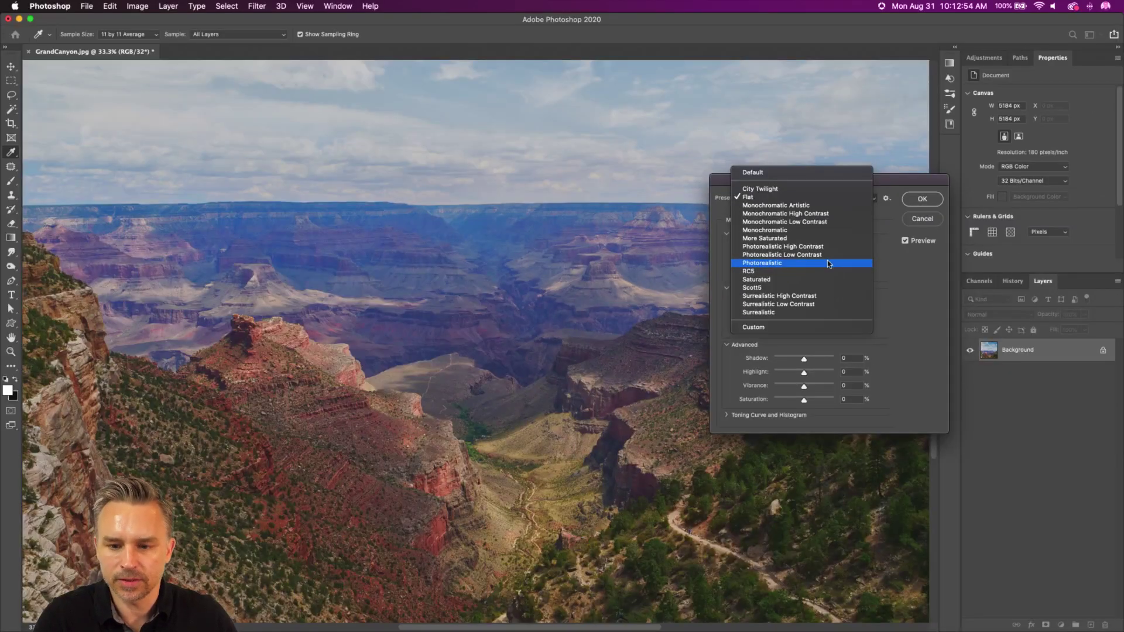
pyautogui.click(828, 262)
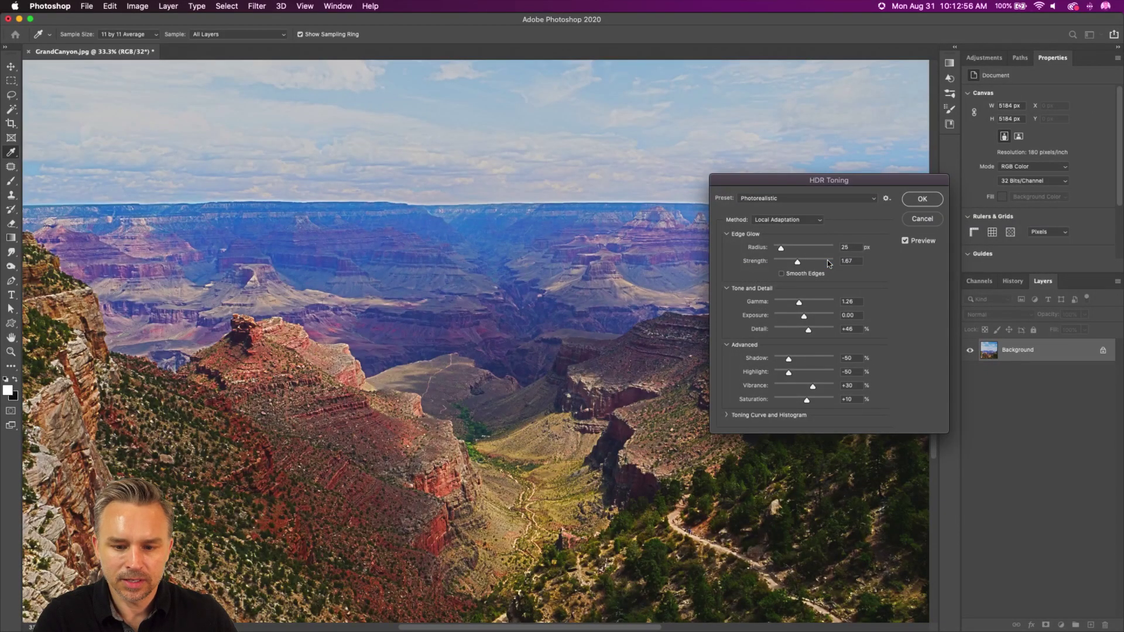
pyautogui.click(905, 241)
pyautogui.click(905, 241)
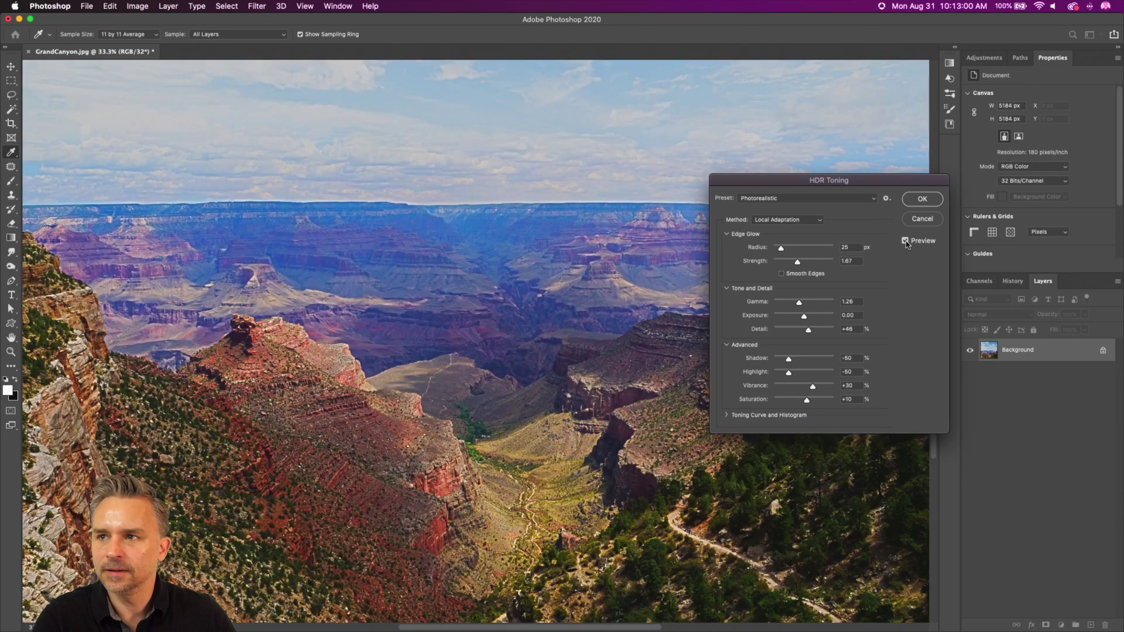
pyautogui.click(906, 241)
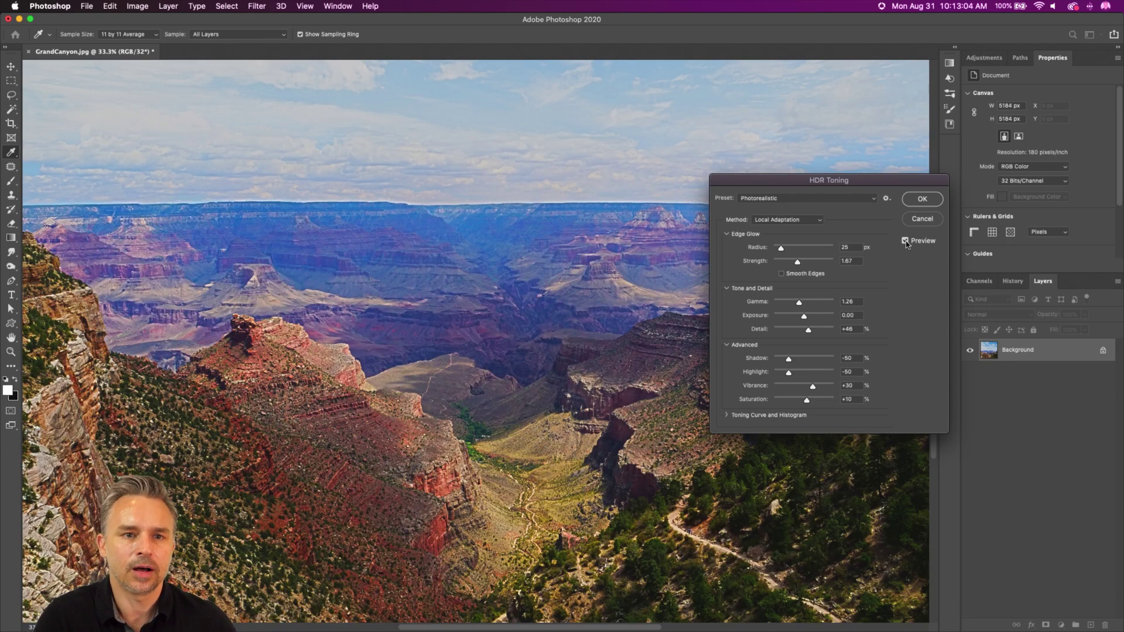
# Apply the Scott5 HDR Toning preset and compare its effect with the original photo using the preview.
pyautogui.click(792, 197)
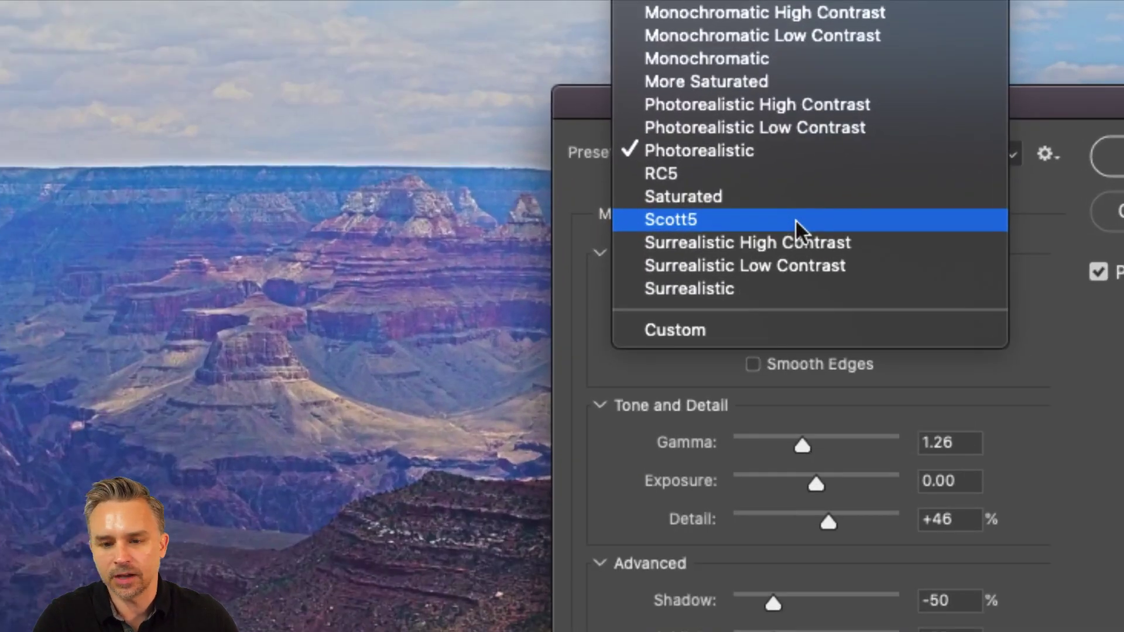
pyautogui.click(795, 219)
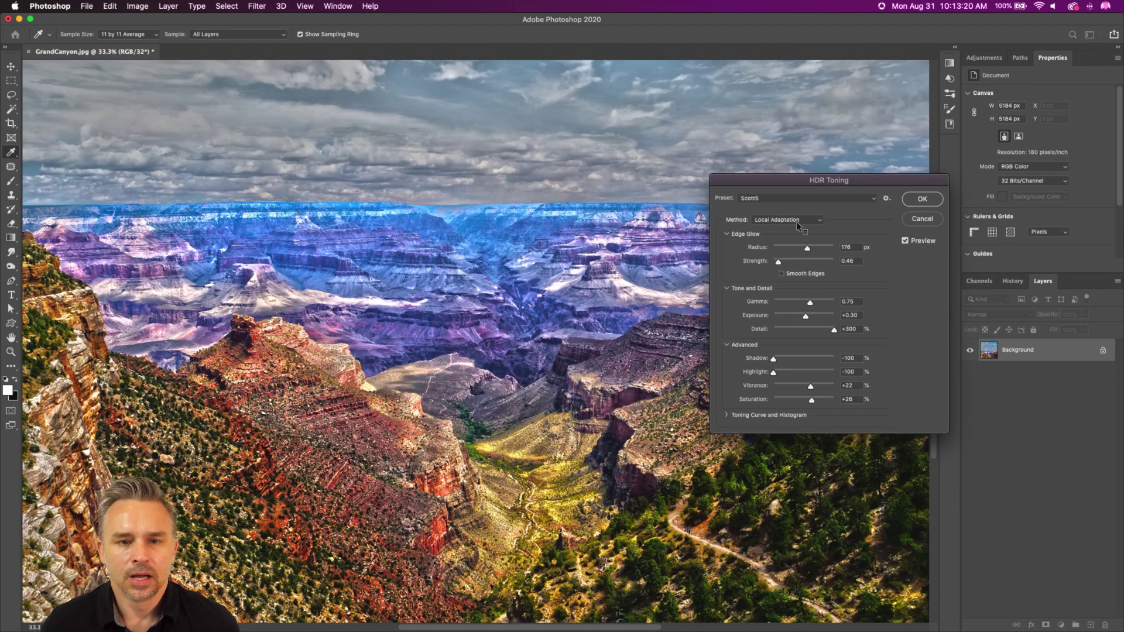
pyautogui.moveTo(794, 182)
pyautogui.mouseDown()
pyautogui.moveTo(773, 449)
pyautogui.moveTo(802, 194)
pyautogui.mouseUp()
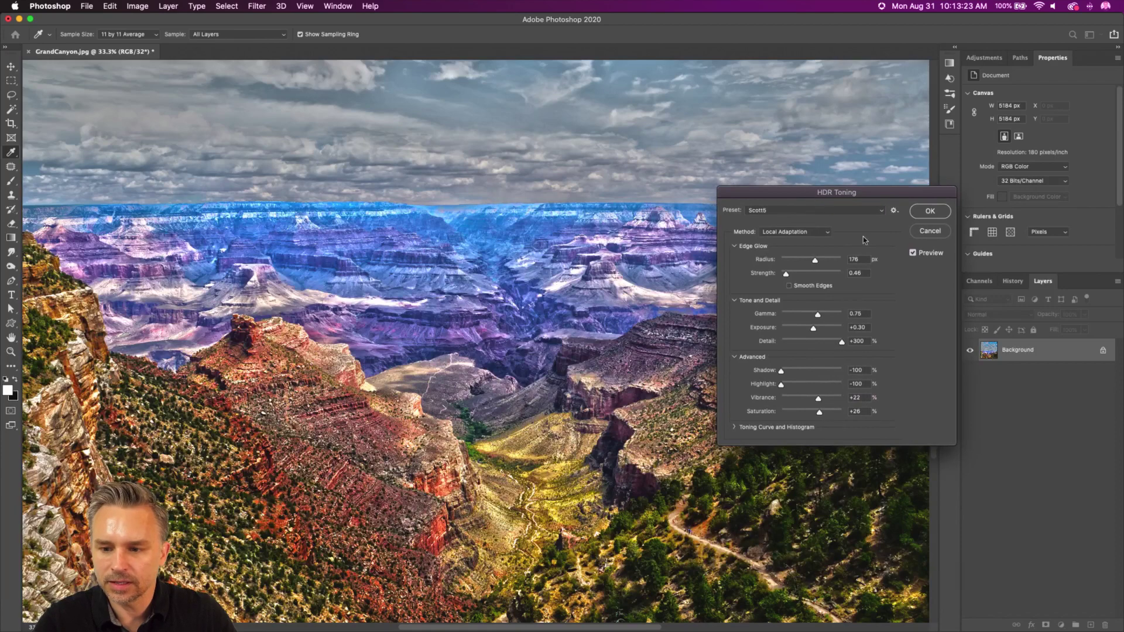
pyautogui.click(913, 254)
pyautogui.click(912, 254)
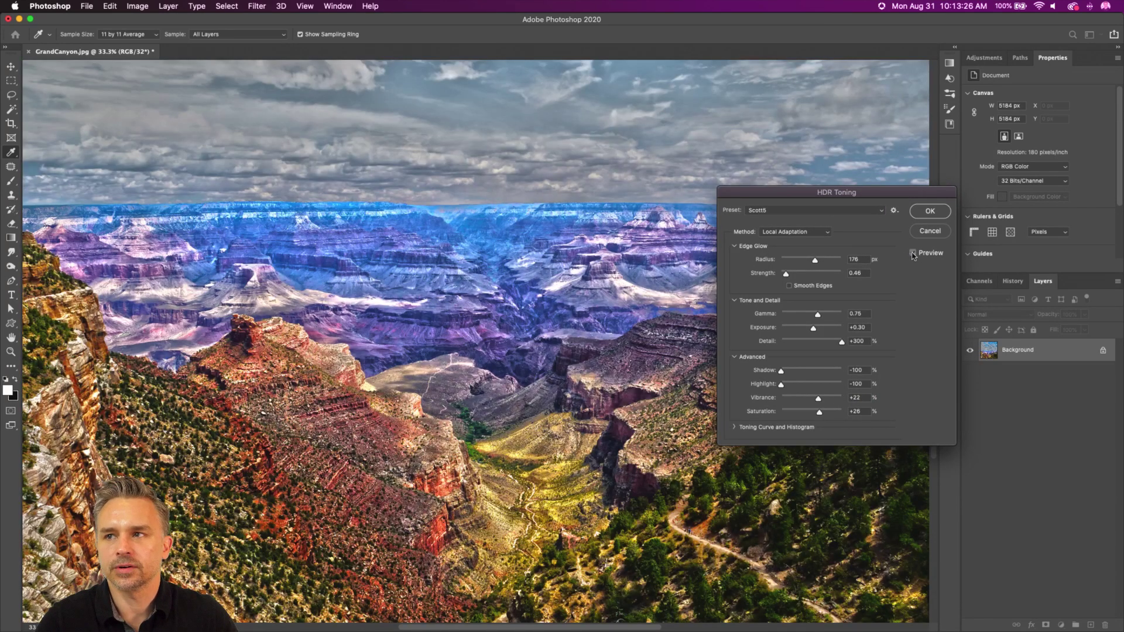
pyautogui.click(912, 253)
pyautogui.click(913, 253)
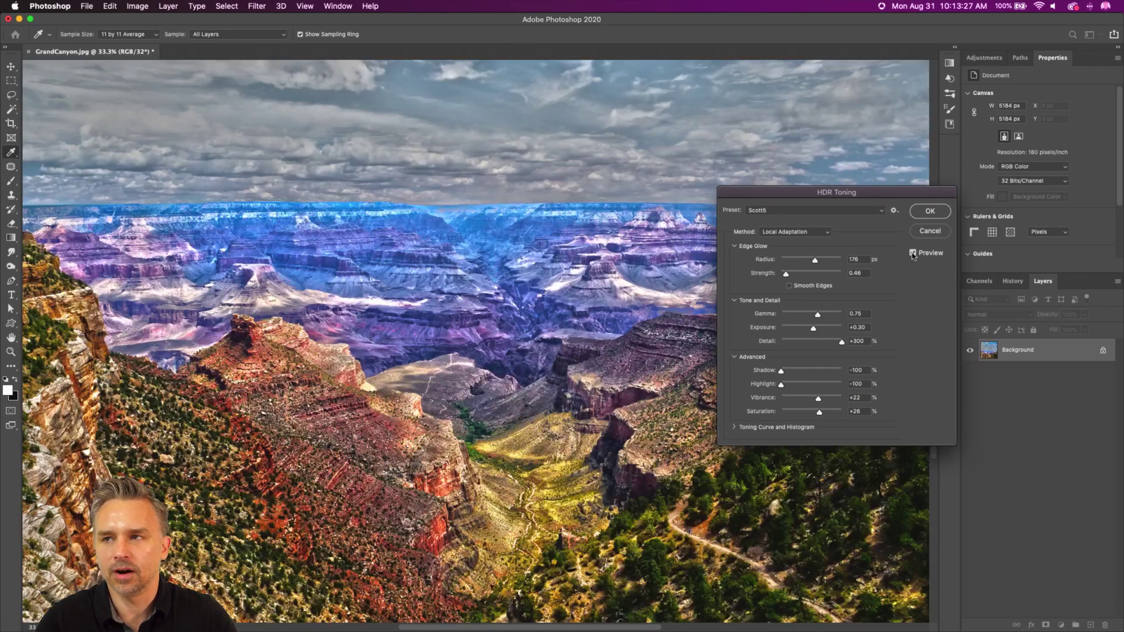
# Apply the Monochromatic HDR Toning preset, raising detail to +219% and setting the edge glow radius to 94 px.
pyautogui.click(810, 212)
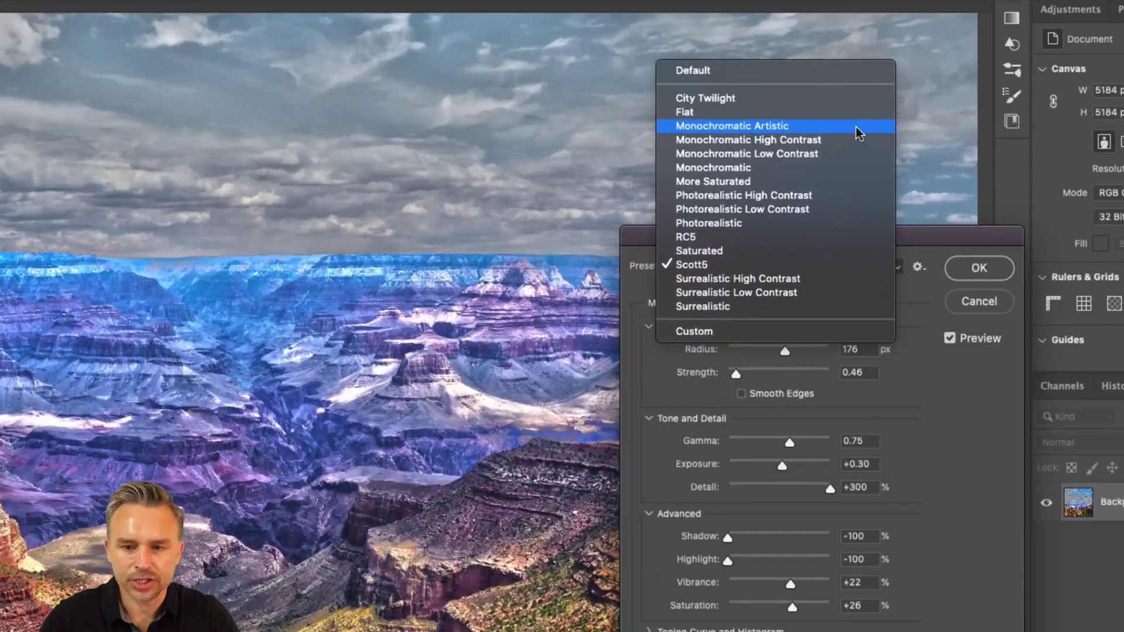
pyautogui.click(786, 169)
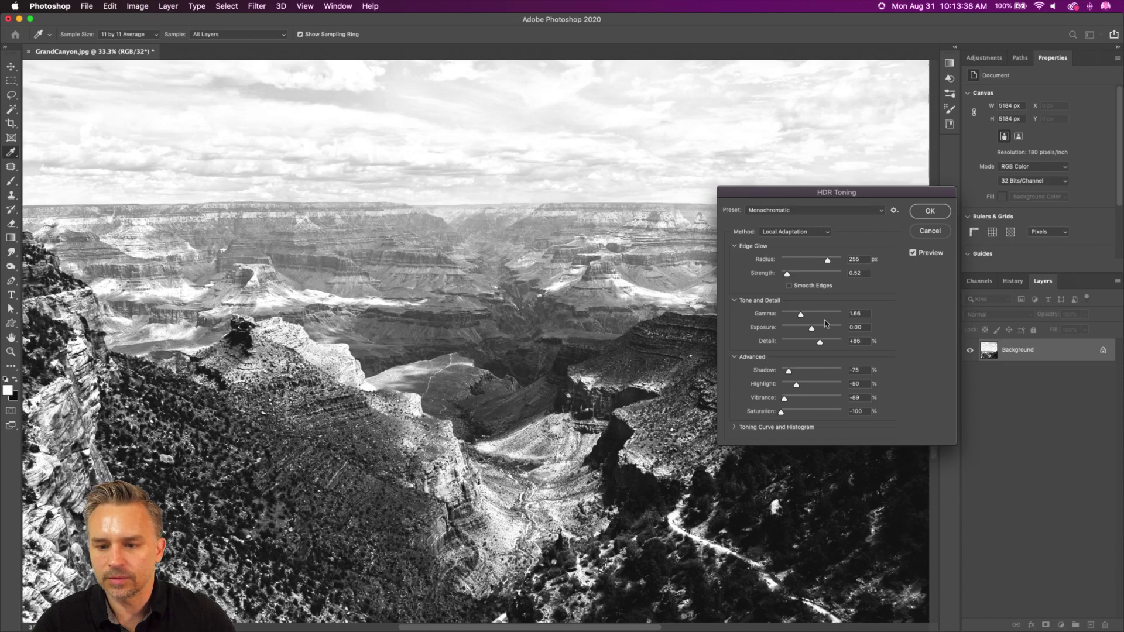
pyautogui.moveTo(819, 344); pyautogui.dragTo(833, 345)
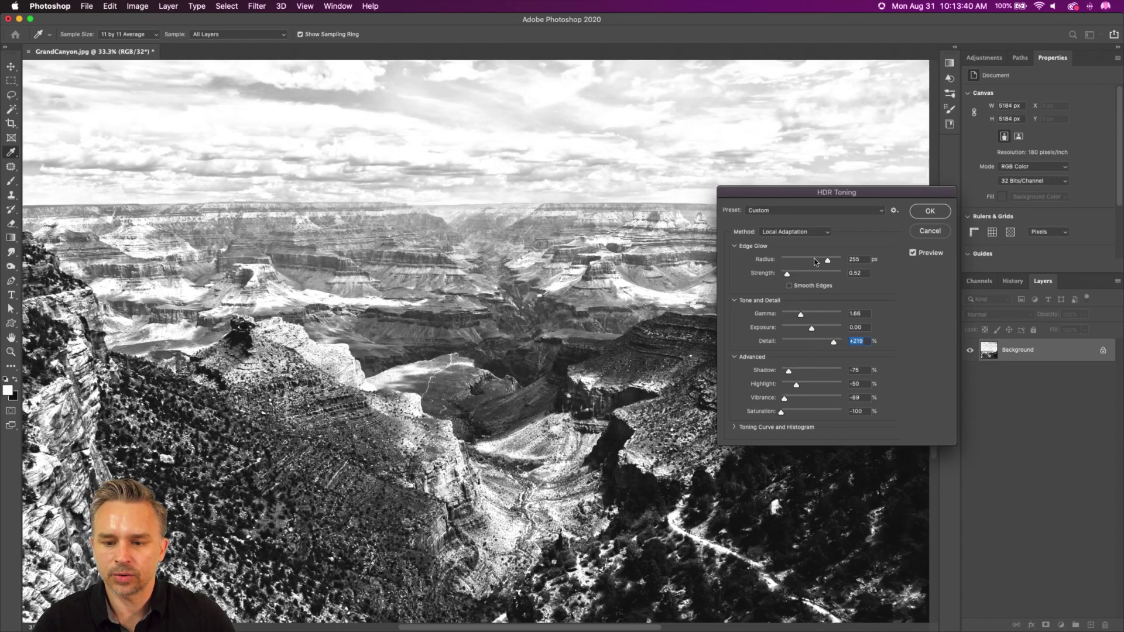
pyautogui.moveTo(827, 259); pyautogui.dragTo(804, 262)
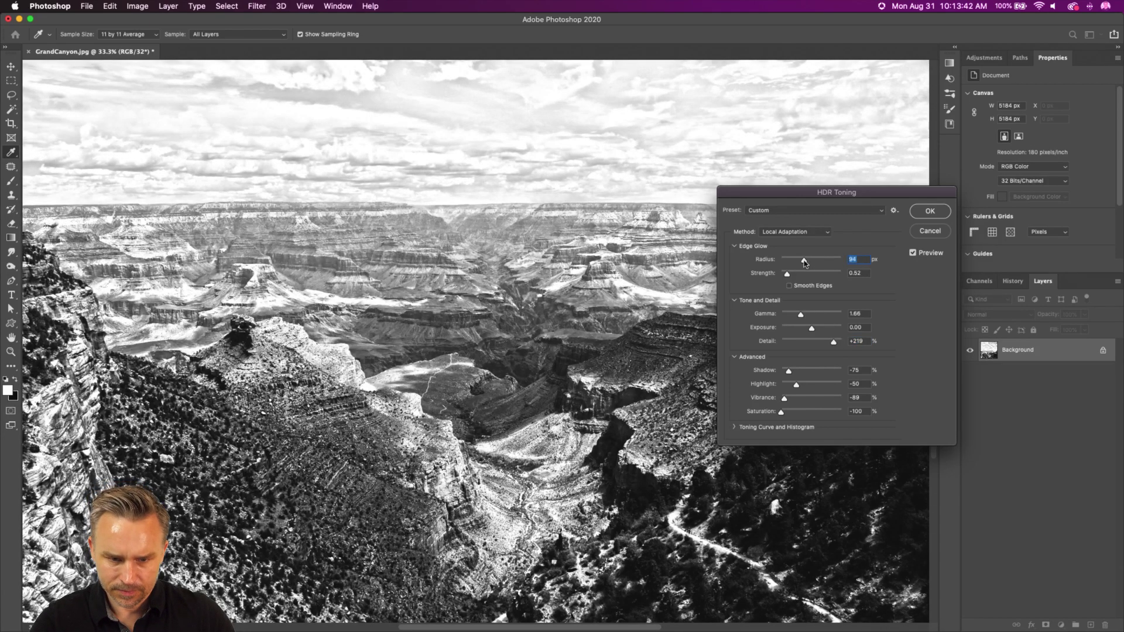
# Set the HDR Toning detail to +84% and switch to the Scott5 preset.
pyautogui.moveTo(833, 343); pyautogui.dragTo(819, 342)
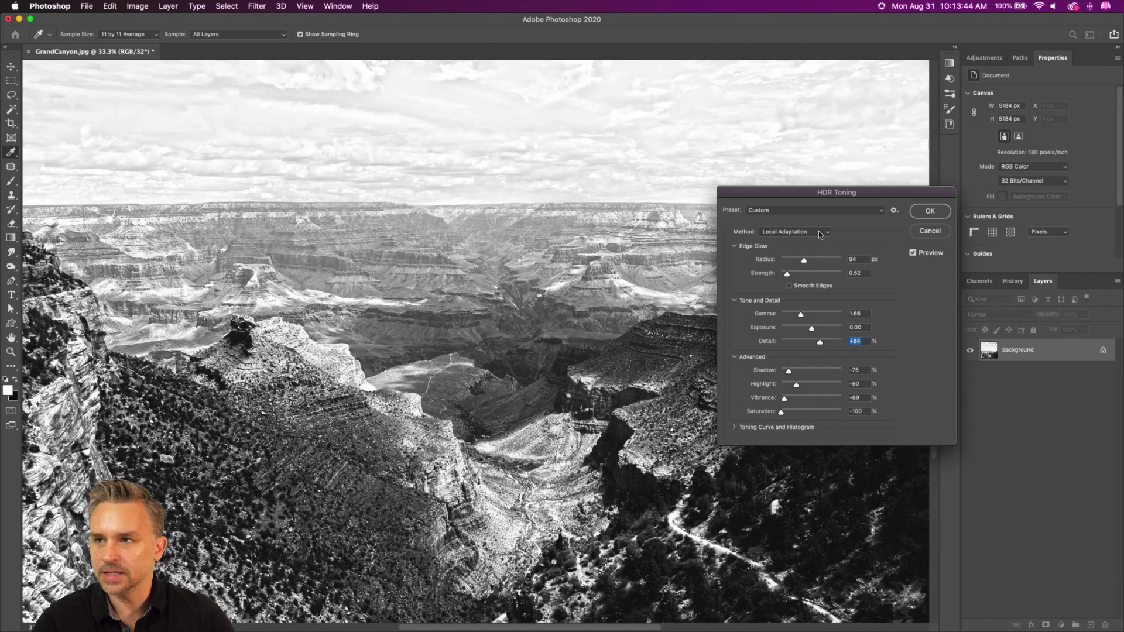
pyautogui.click(808, 211)
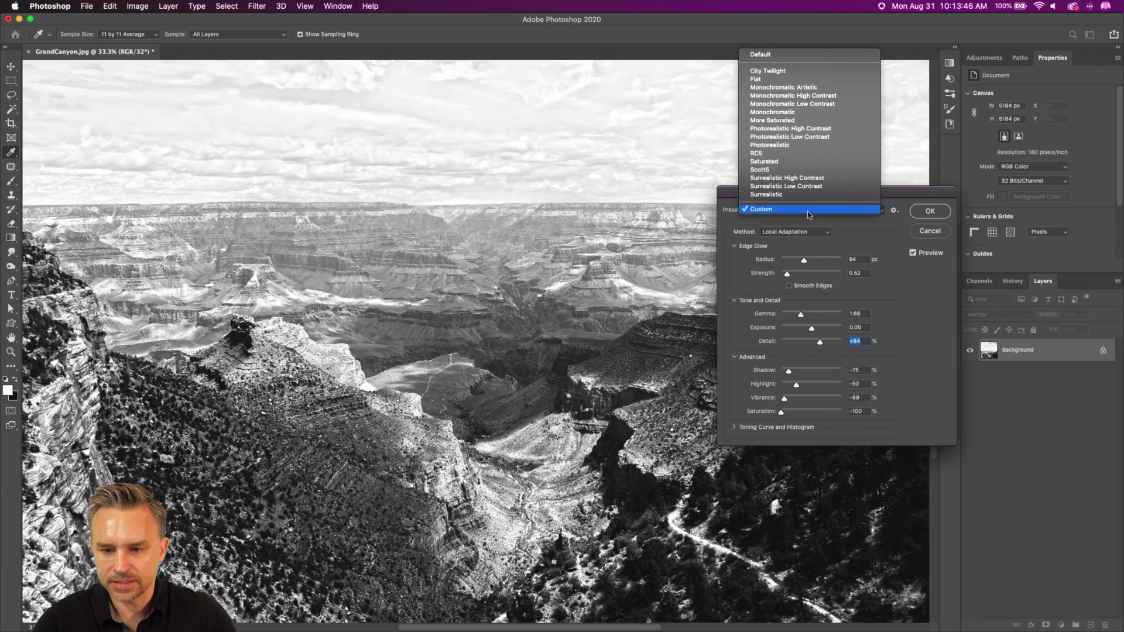
pyautogui.click(815, 169)
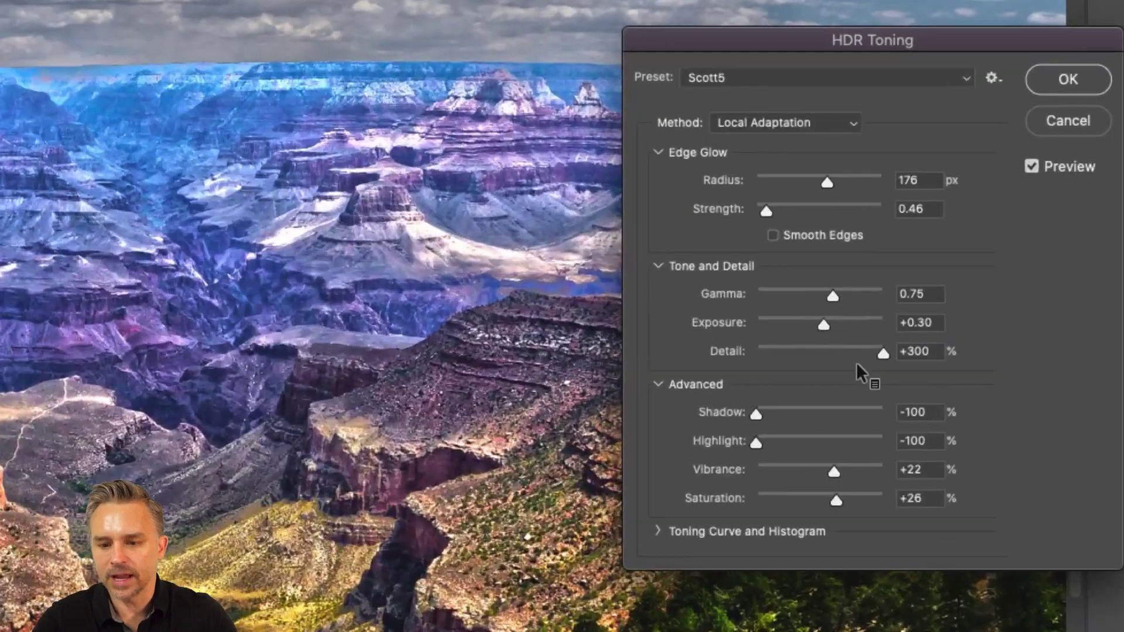
# Set gamma to 0.94 and detail to +219%, reduce the edge glow radius, and apply the HDR Toning.
pyautogui.moveTo(829, 342); pyautogui.dragTo(871, 357)
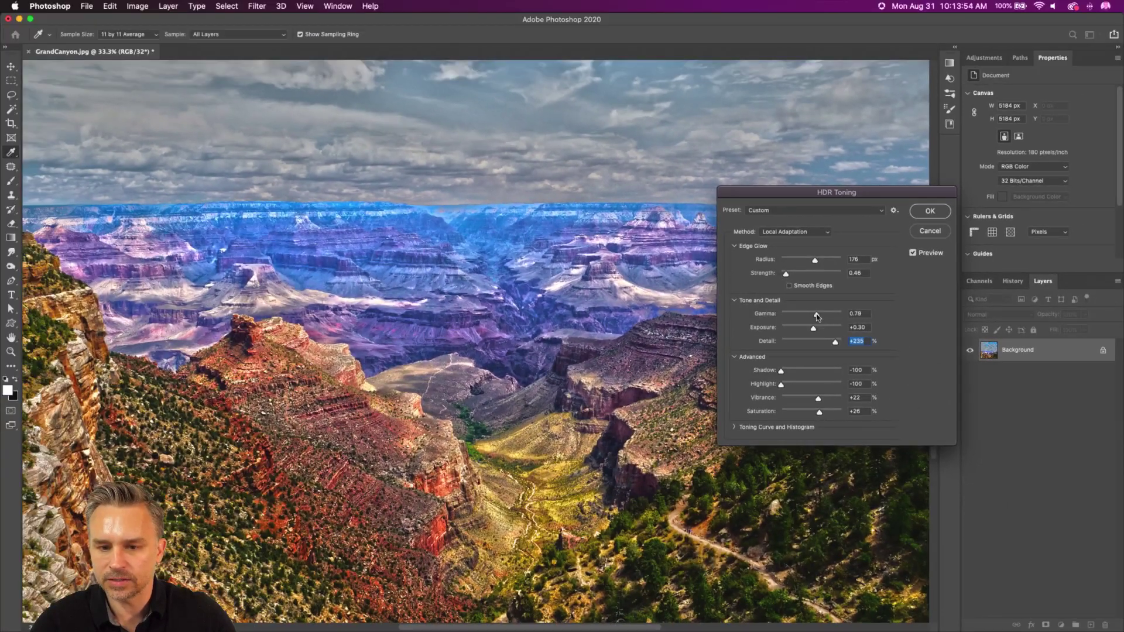
pyautogui.moveTo(818, 316); pyautogui.dragTo(813, 316)
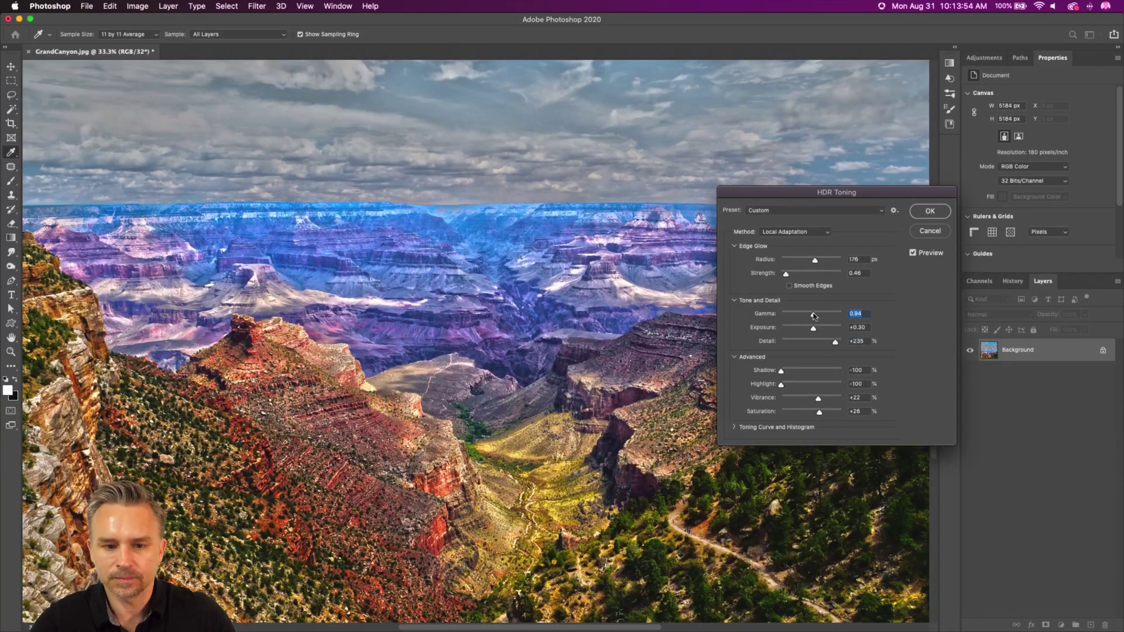
pyautogui.click(823, 343)
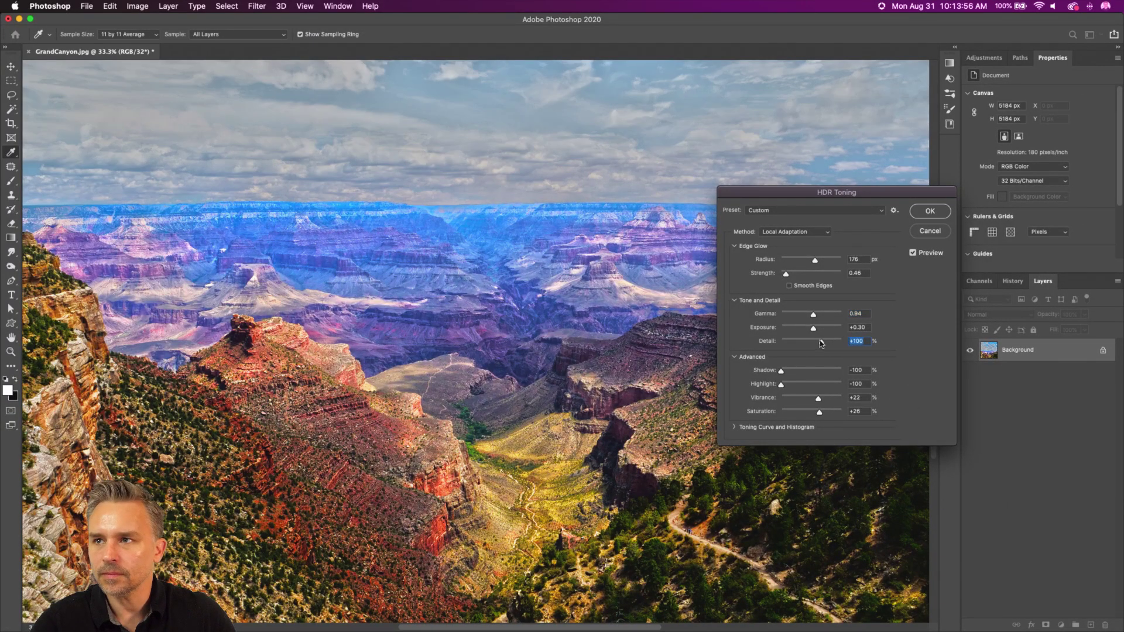
pyautogui.moveTo(815, 343); pyautogui.dragTo(831, 344)
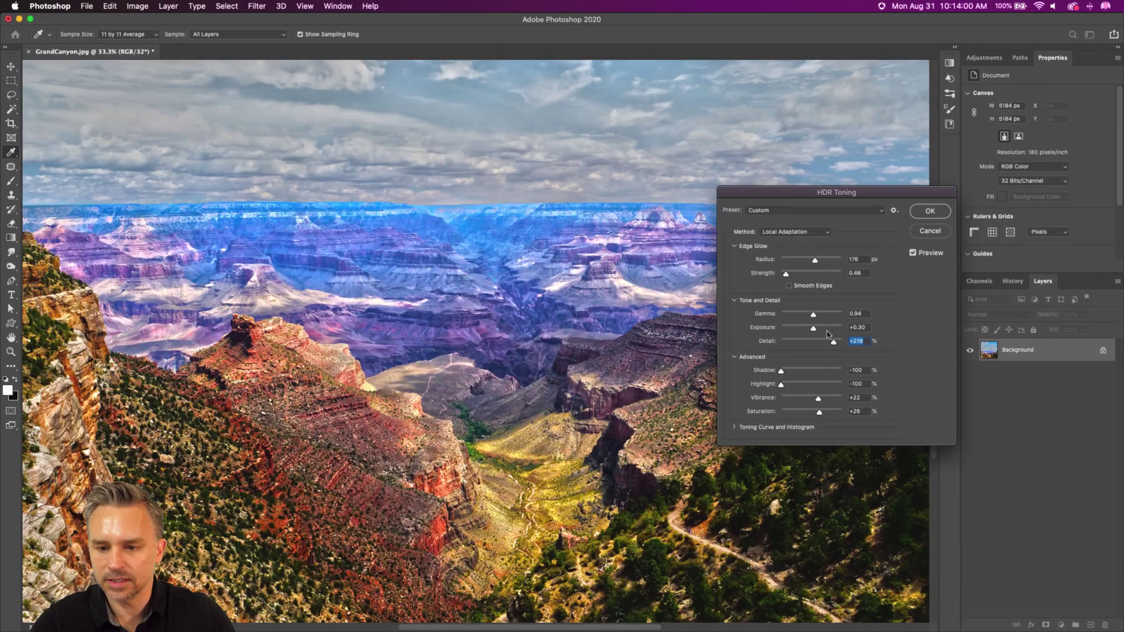
pyautogui.moveTo(815, 261); pyautogui.dragTo(805, 261)
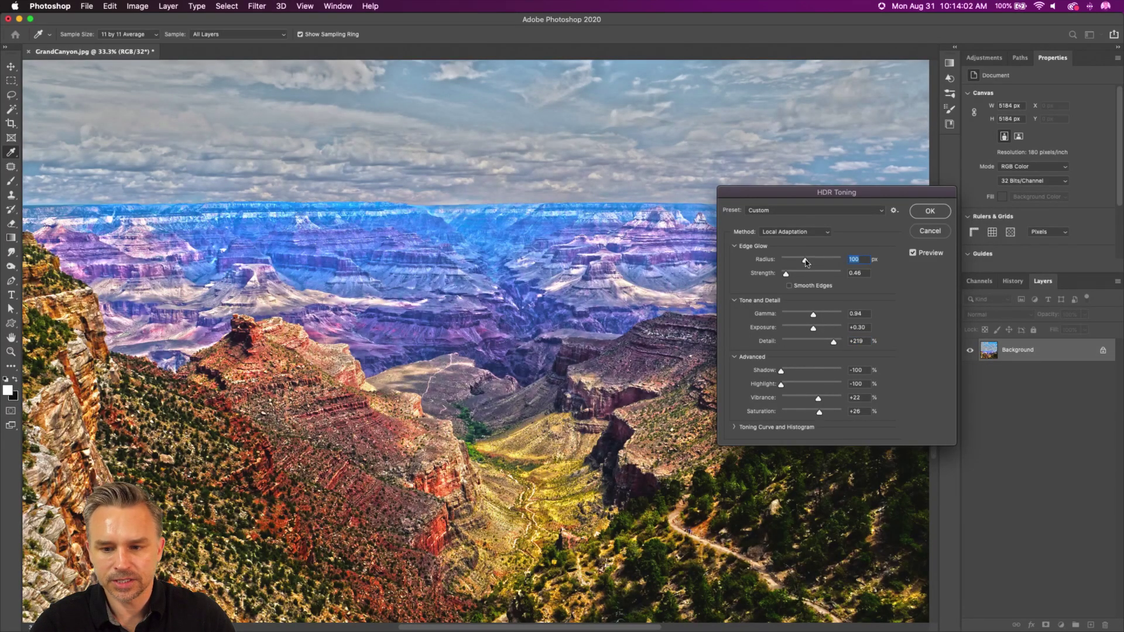
pyautogui.click(810, 261)
pyautogui.click(922, 213)
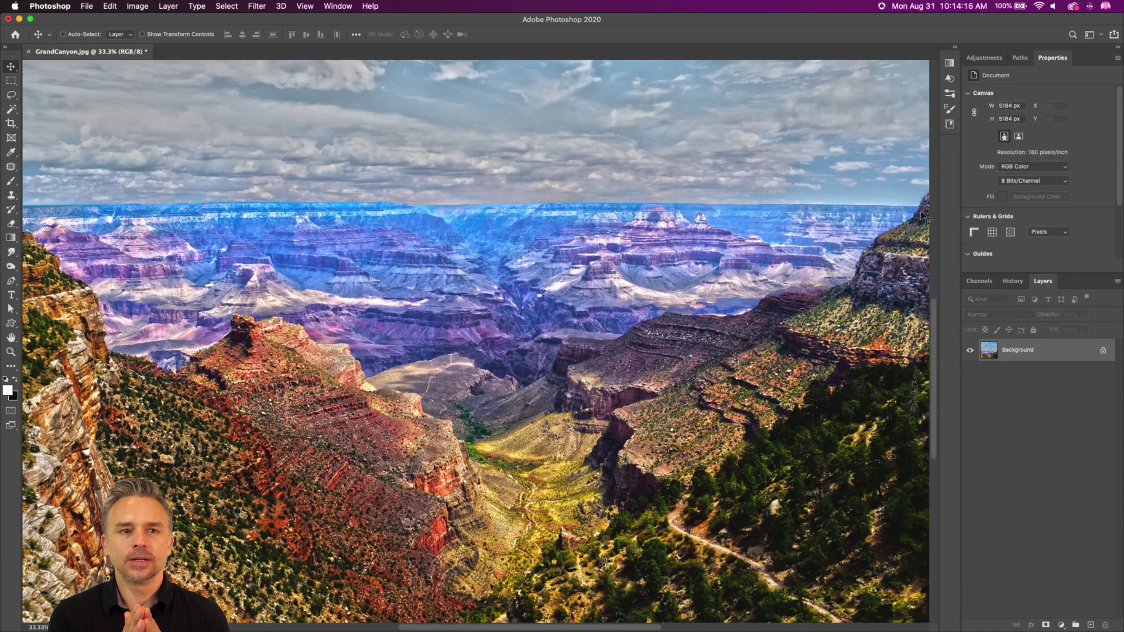
# Undo the HDR Toning applied to the canyon photo.
pyautogui.press('b')
pyautogui.moveTo(464, 333)
pyautogui.mouseDown()
pyautogui.moveTo(465, 281)
pyautogui.moveTo(469, 354)
pyautogui.mouseUp()
pyautogui.click(12, 68)
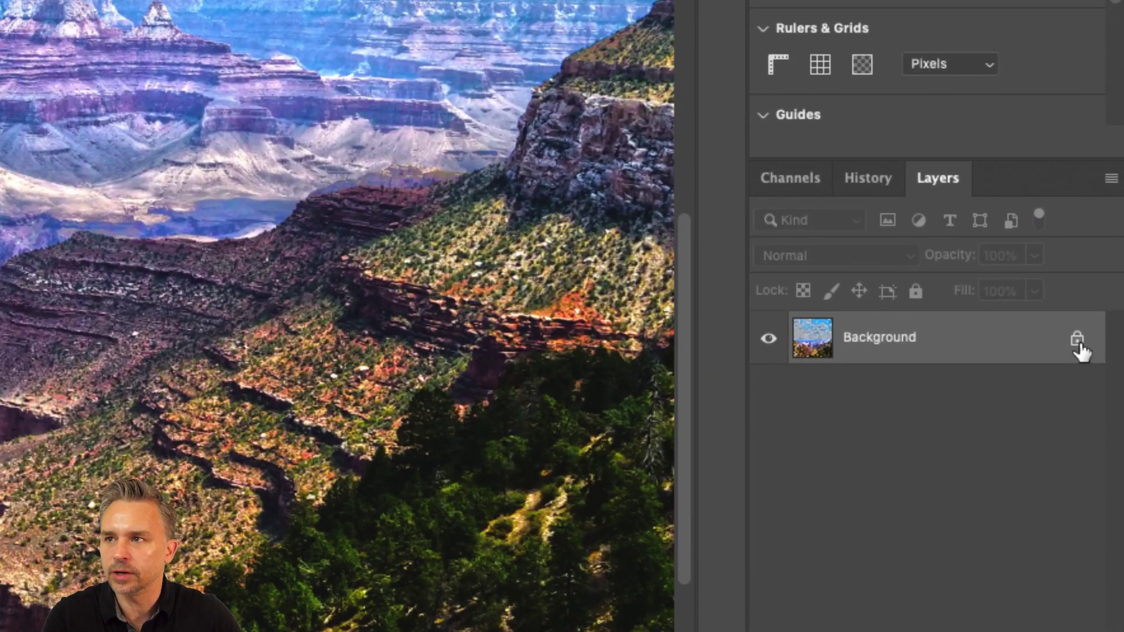
pyautogui.click(1077, 339)
pyautogui.hotkey('ctrl', 'z')
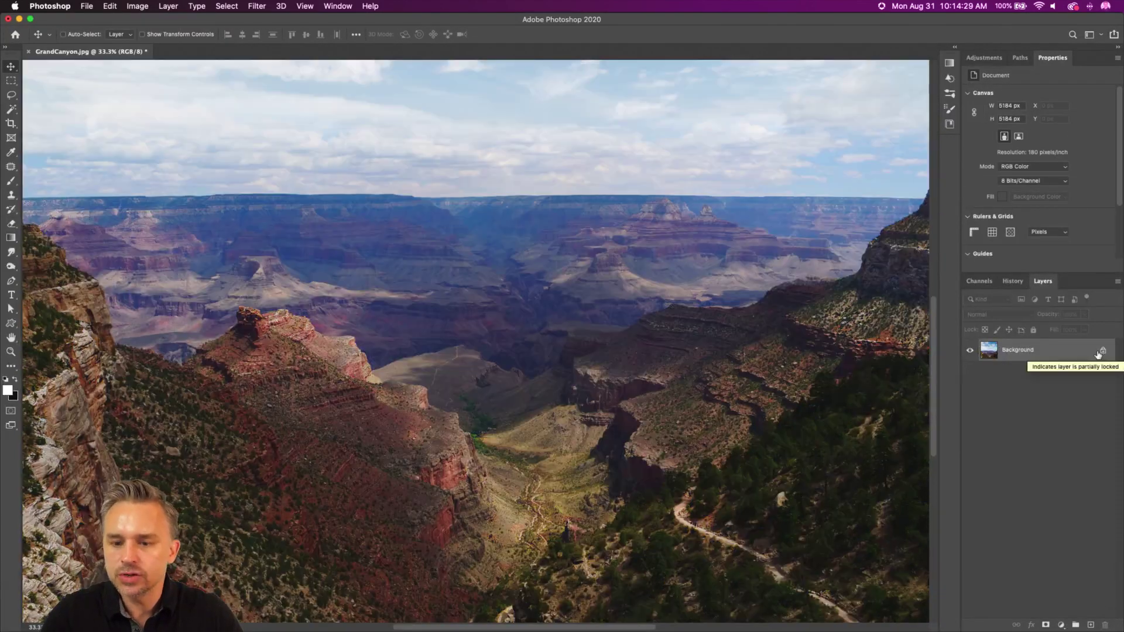
# Unlock the Background layer into a regular layer and start HDR Toning, agreeing to flatten the document.
pyautogui.click(1103, 352)
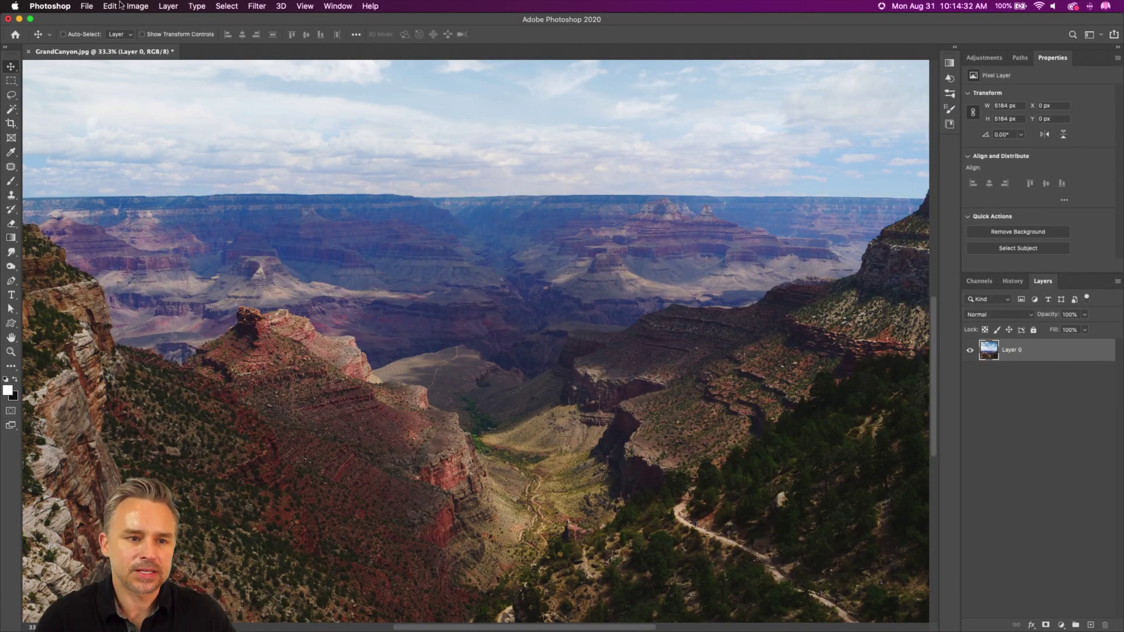
pyautogui.click(138, 6)
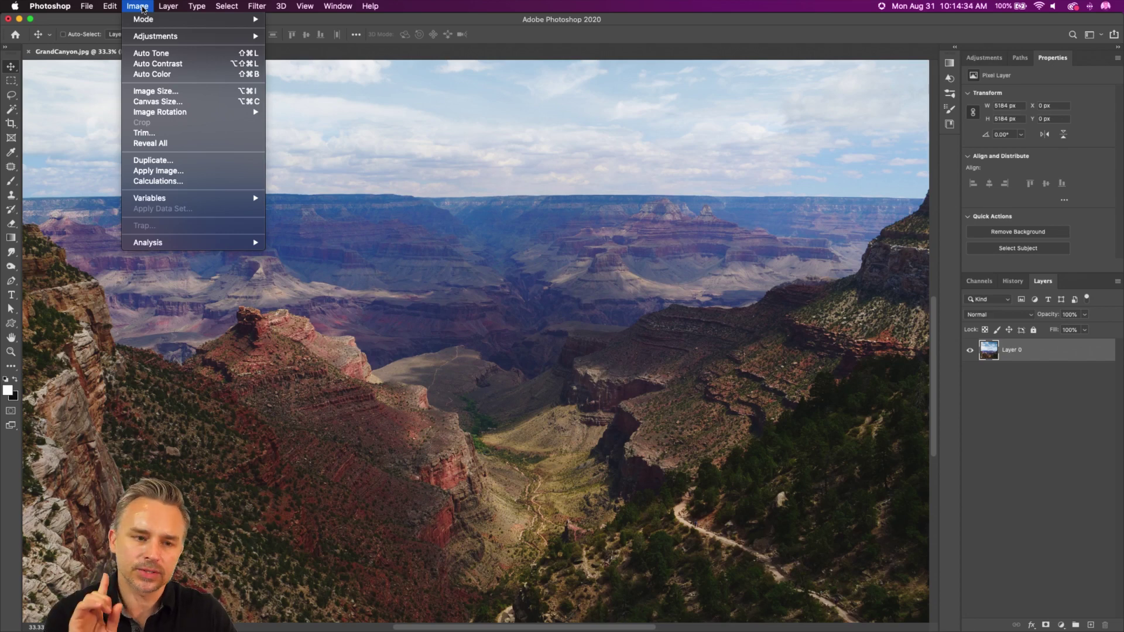
pyautogui.moveTo(155, 41)
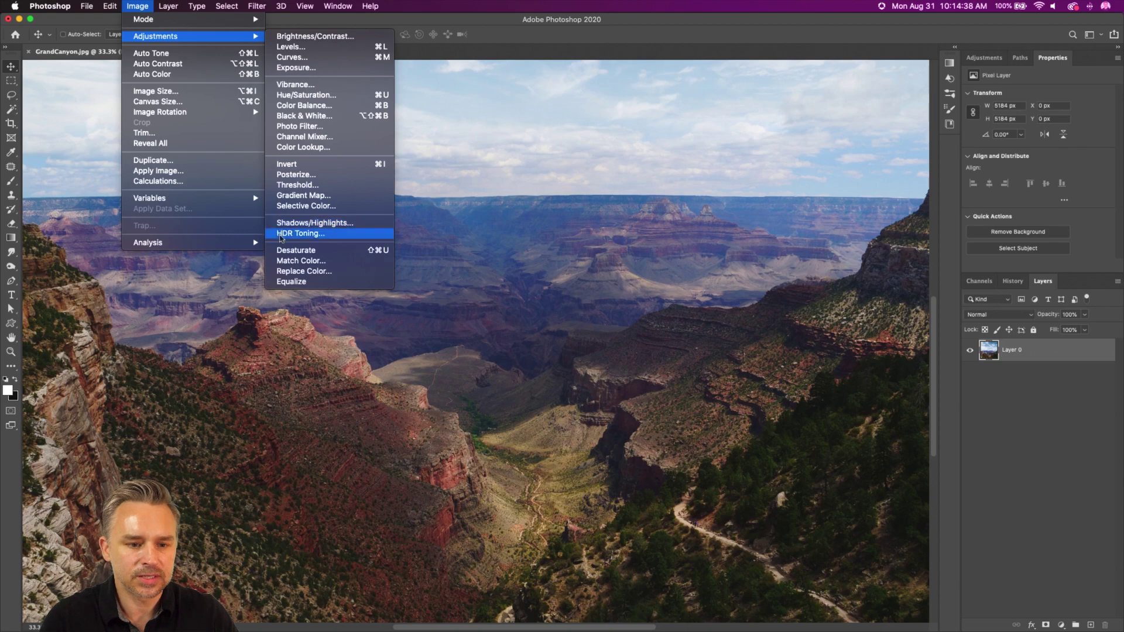
pyautogui.click(272, 236)
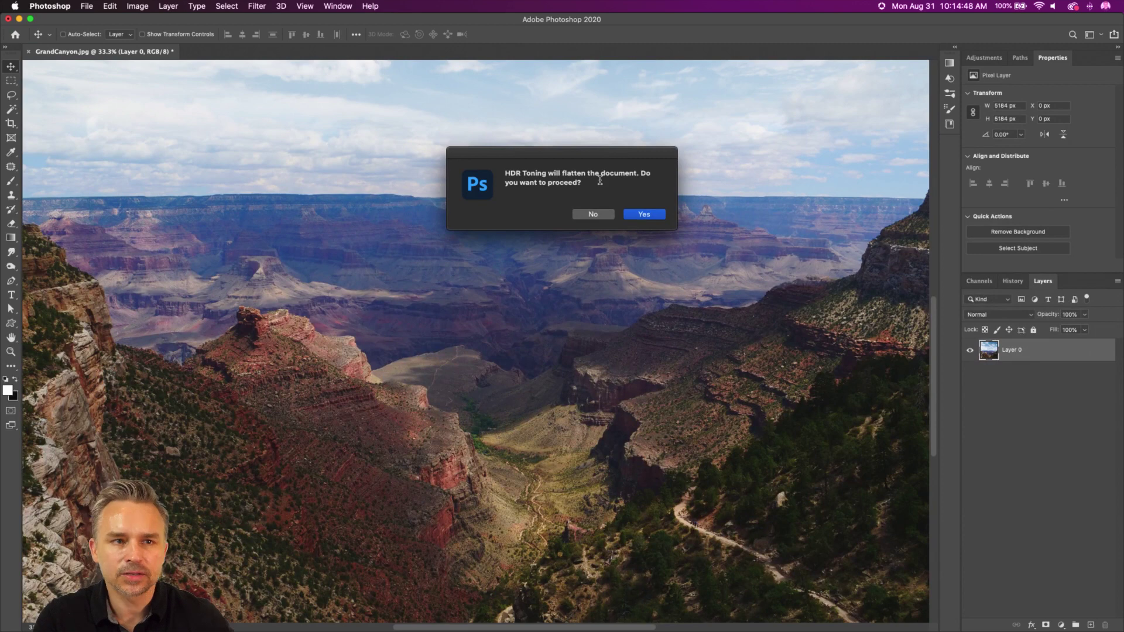
pyautogui.click(643, 214)
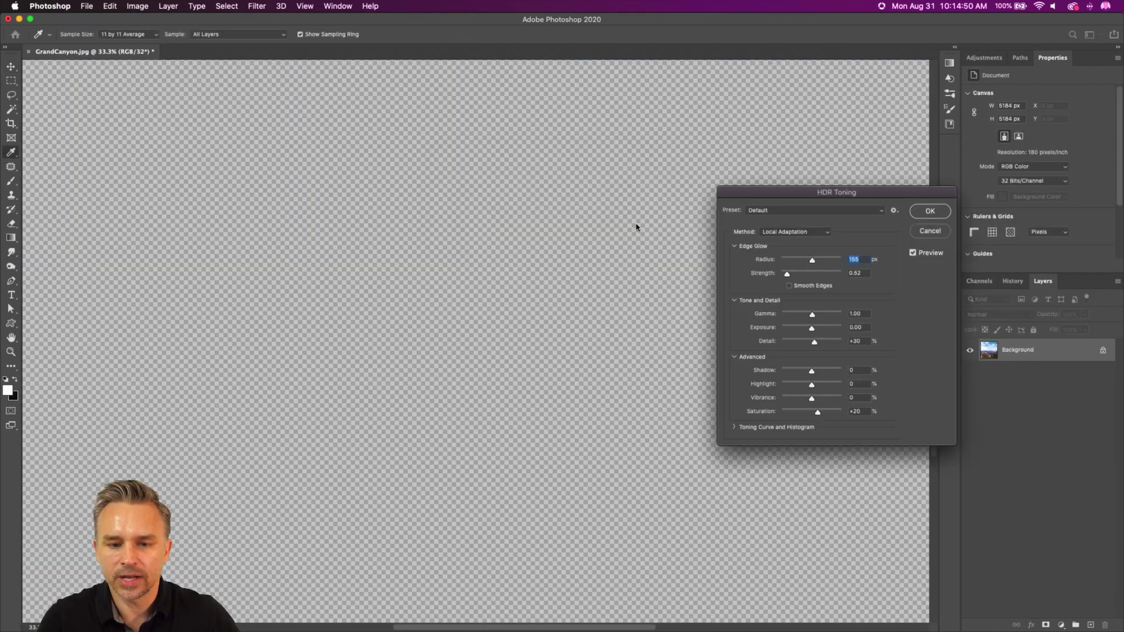
# Try the Scott5 HDR Toning preset on the flattened photo and cancel the adjustment.
pyautogui.click(834, 209)
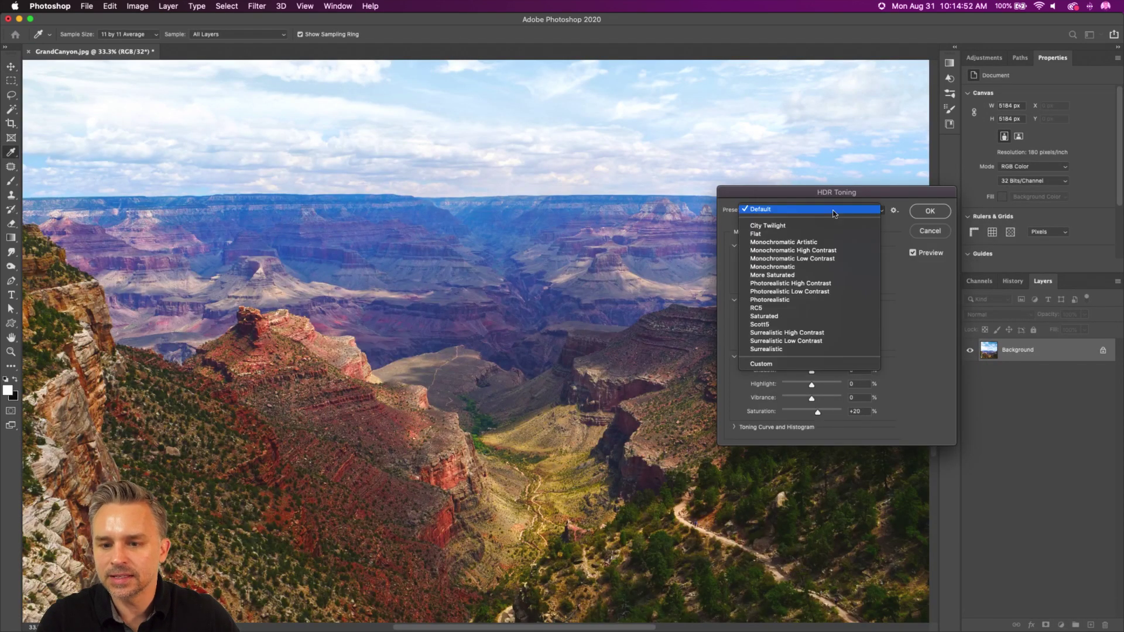
pyautogui.click(775, 321)
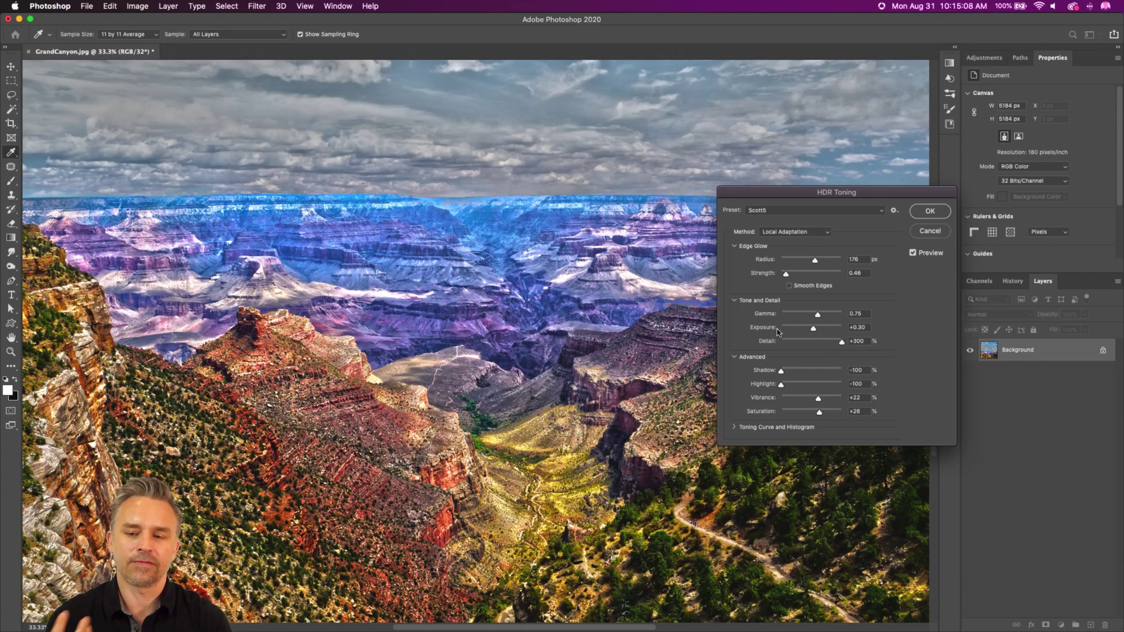
pyautogui.click(930, 230)
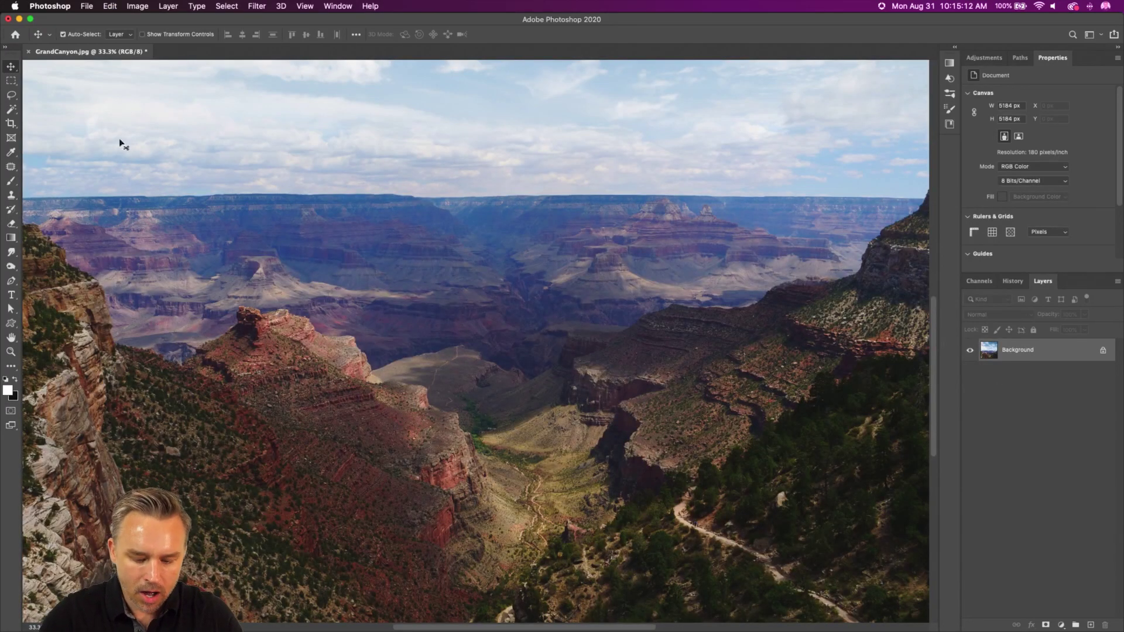
# Check whether HDR Toning is available among the image adjustments for the Background layer with nothing selected.
pyautogui.click(138, 6)
pyautogui.moveTo(169, 37)
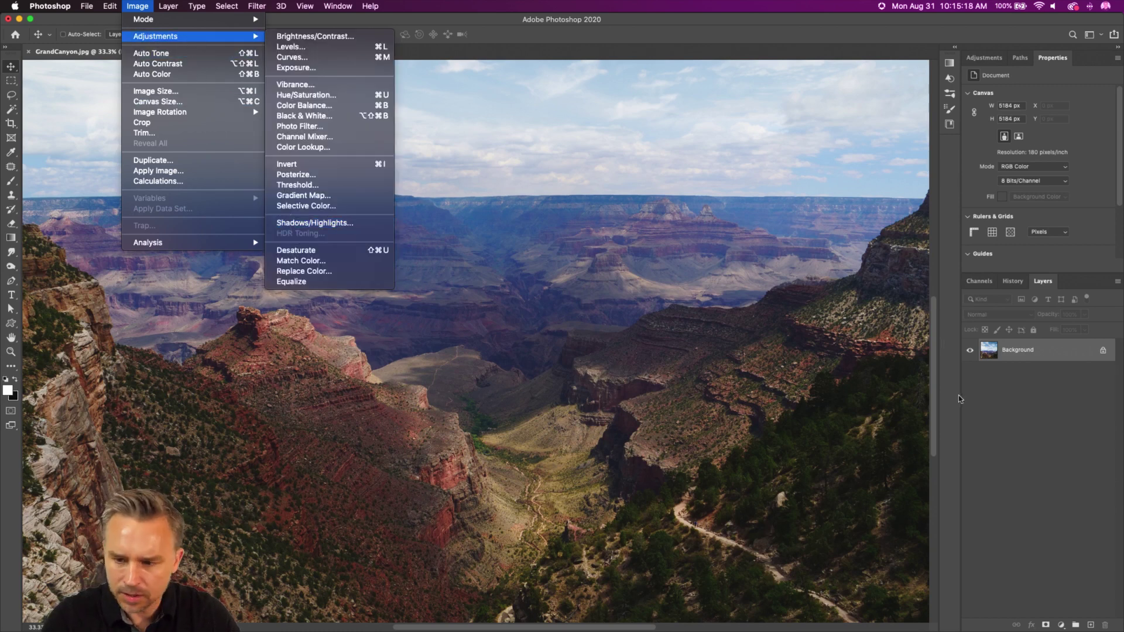
pyautogui.click(1003, 353)
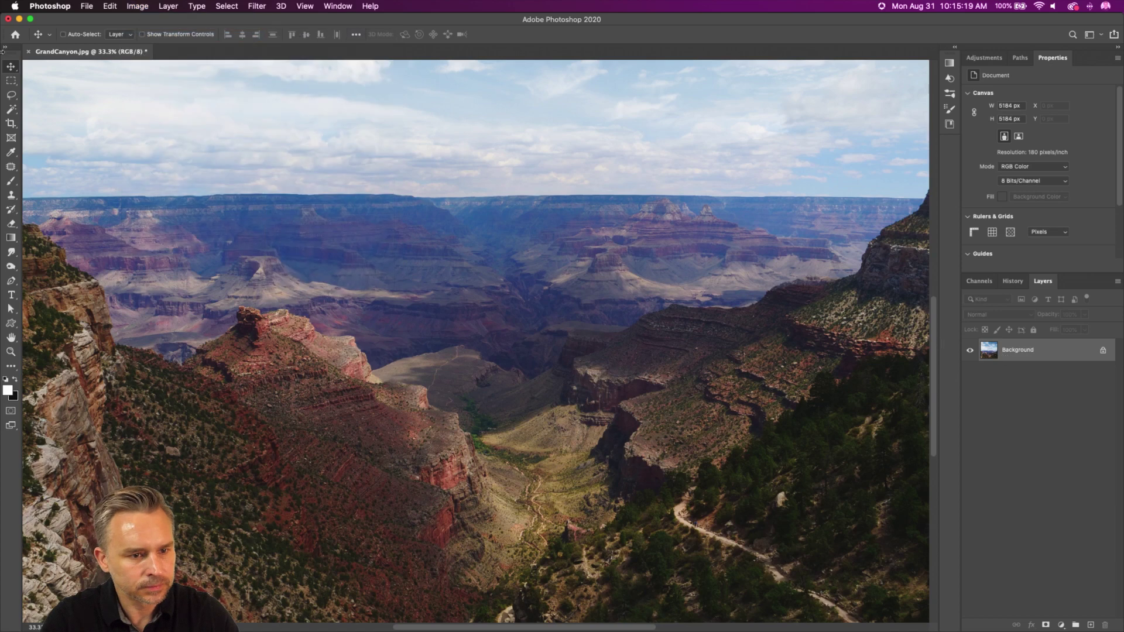
pyautogui.click(131, 7)
pyautogui.click(133, 7)
pyautogui.click(135, 8)
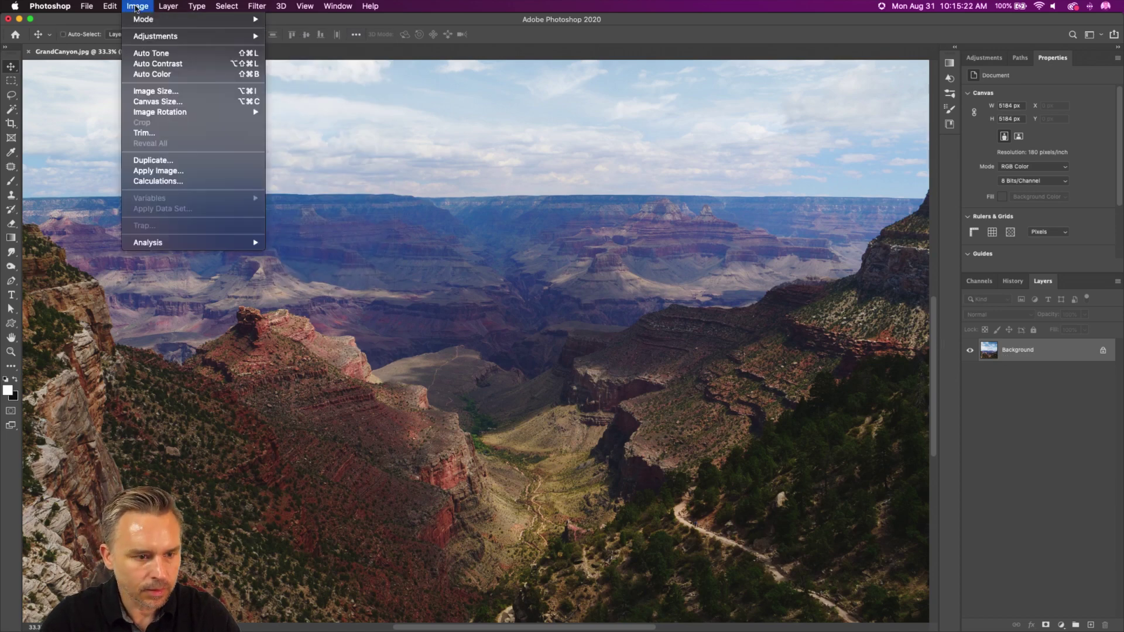
pyautogui.moveTo(139, 36)
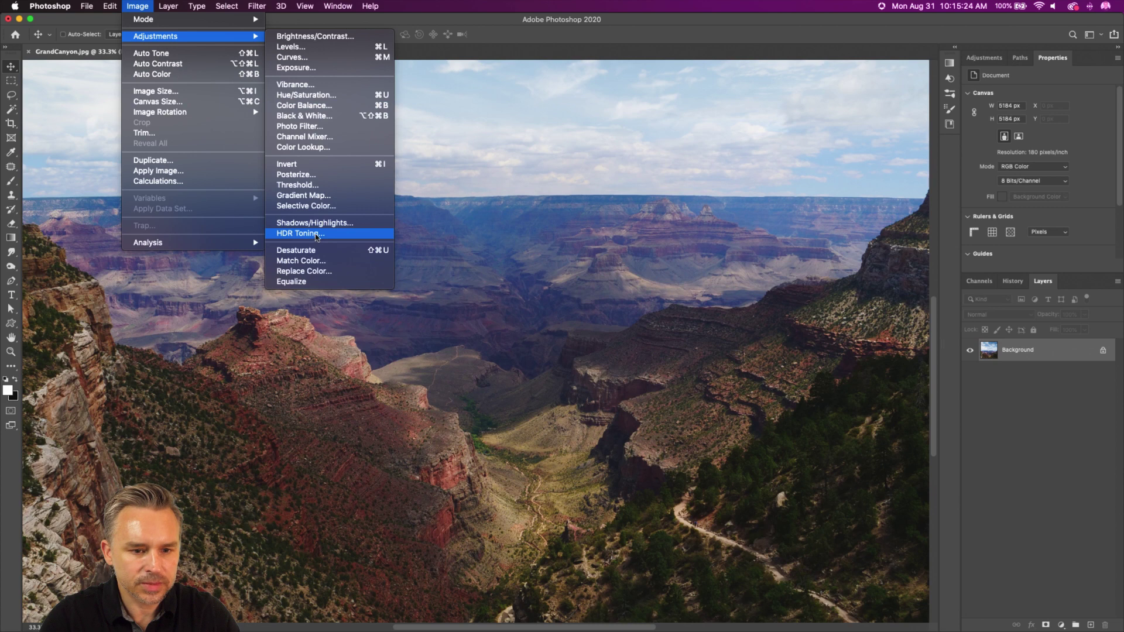
pyautogui.click(316, 234)
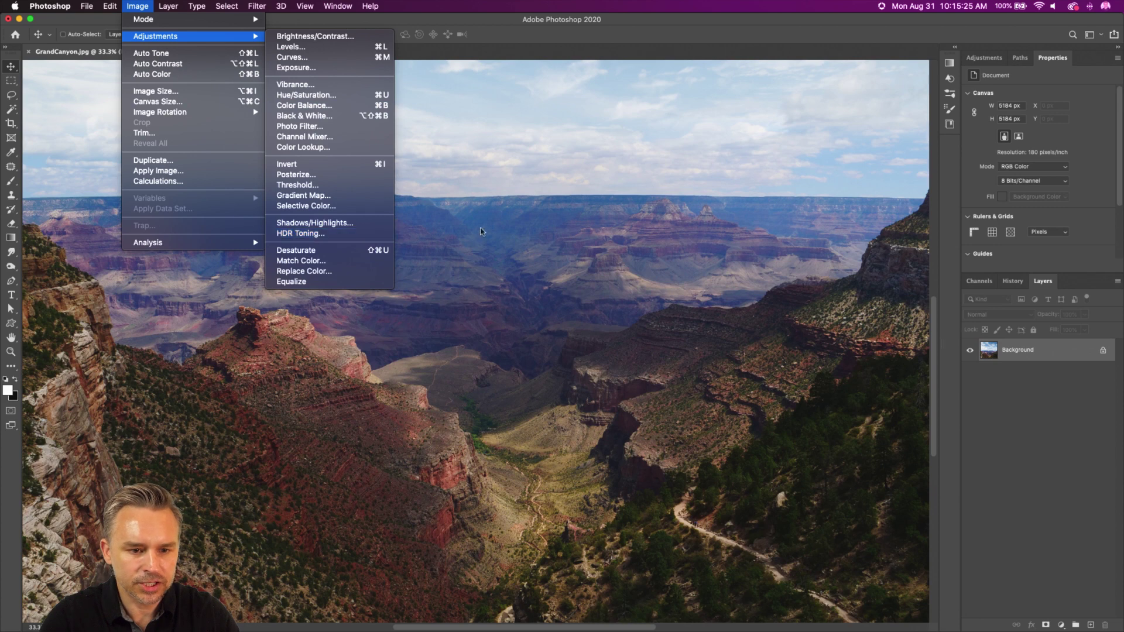
# Draw a rectangular selection over the middle of the canyon, check whether HDR Toning is available with it, and deselect.
pyautogui.click(11, 81)
pyautogui.moveTo(399, 177); pyautogui.dragTo(550, 371)
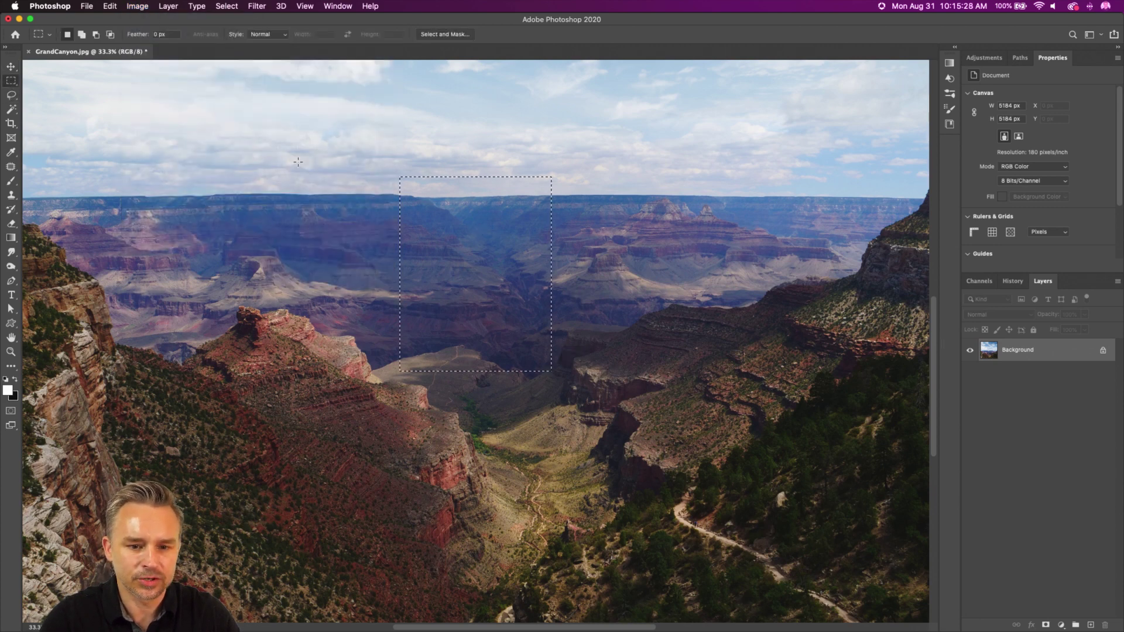
pyautogui.click(137, 6)
pyautogui.moveTo(141, 40)
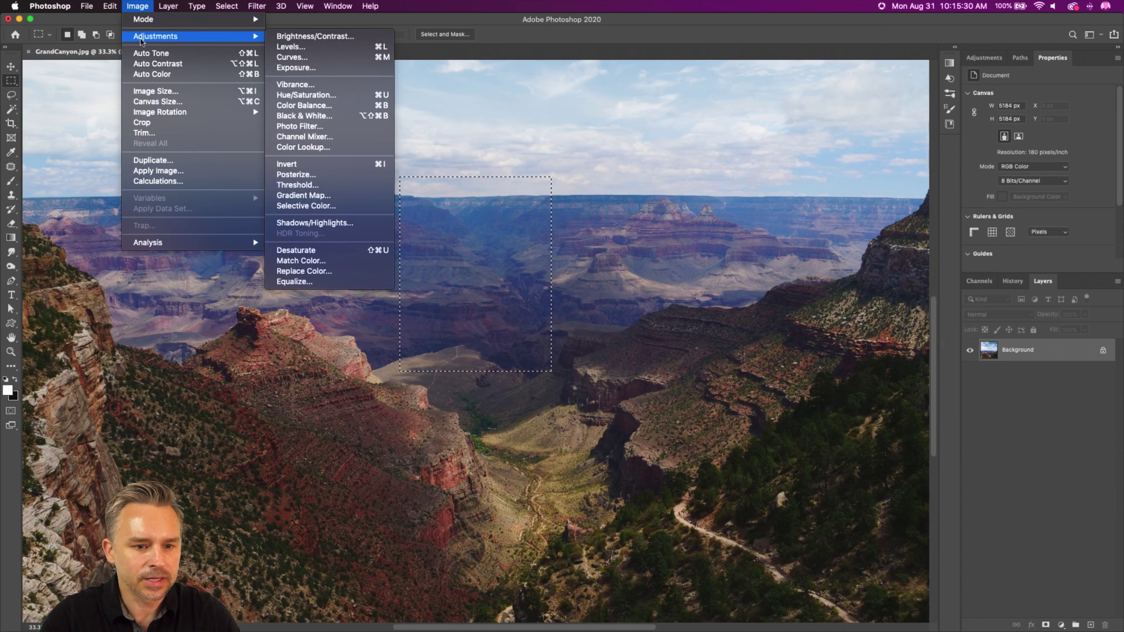
pyautogui.click(138, 6)
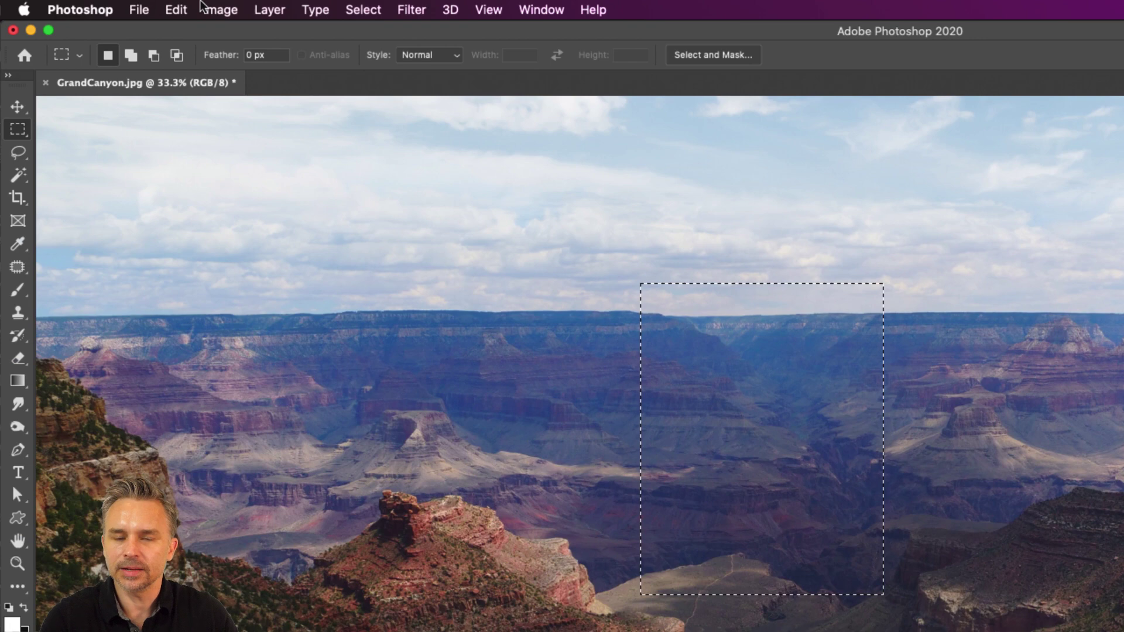
pyautogui.click(203, 9)
pyautogui.moveTo(210, 58)
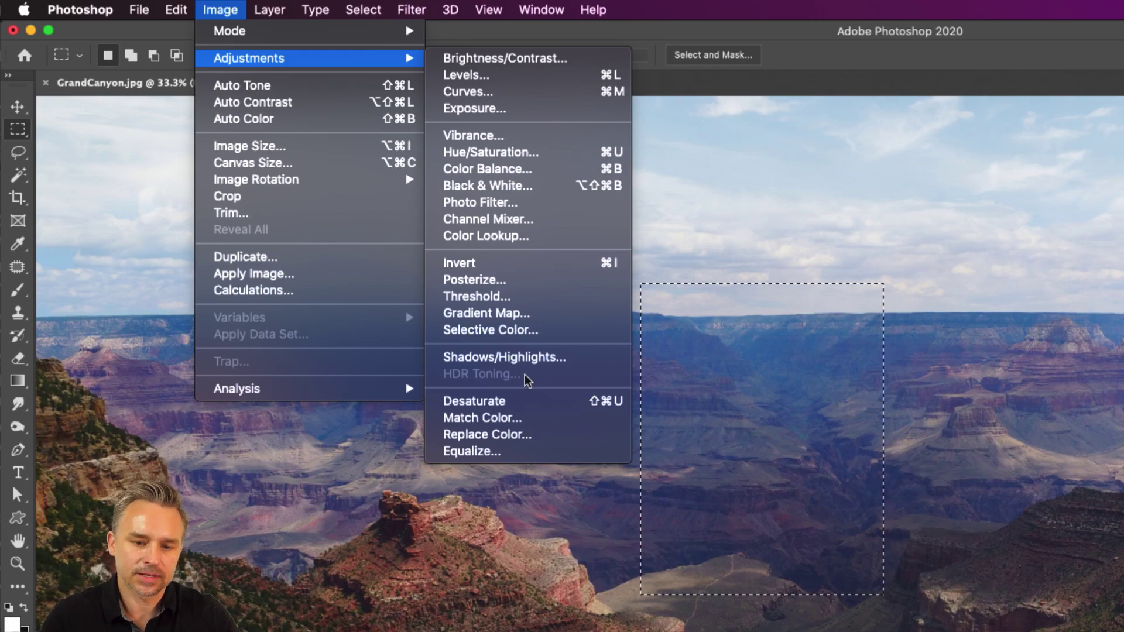
pyautogui.click(663, 234)
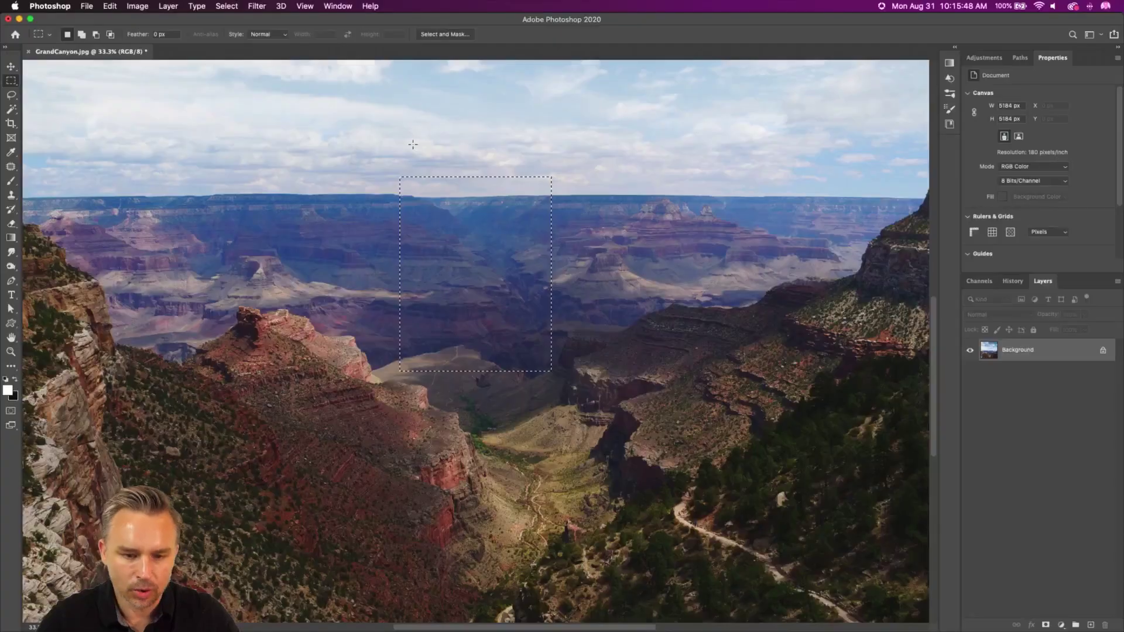
pyautogui.click(239, 193)
# Start HDR Toning on the whole photo, try the Surrealistic preset, and switch to the Scott5 preset.
pyautogui.click(138, 6)
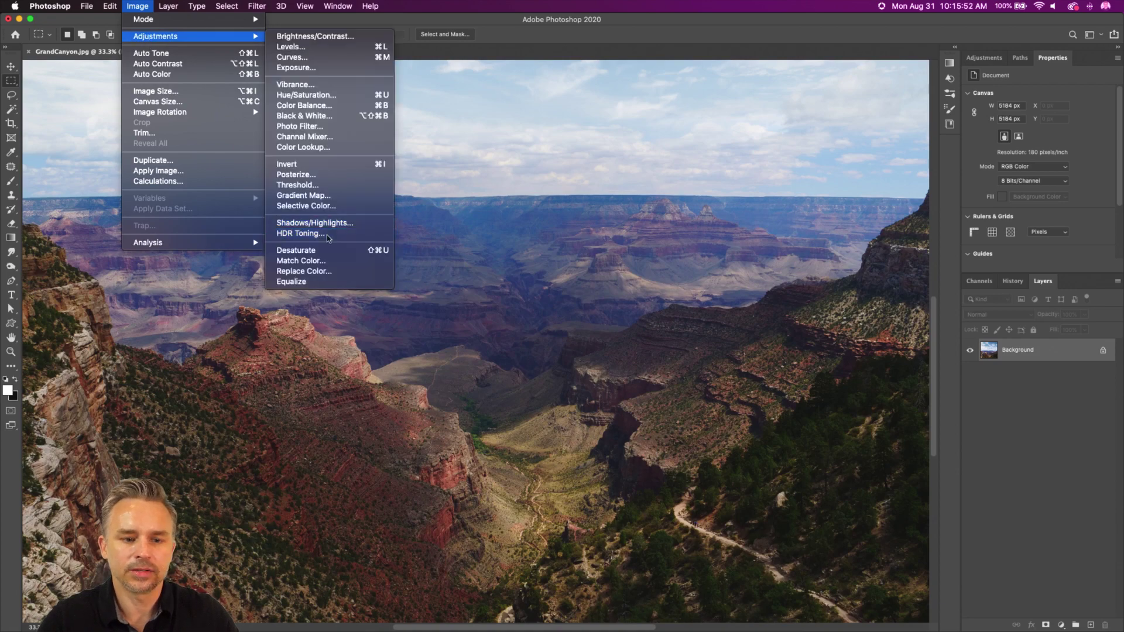
pyautogui.click(807, 217)
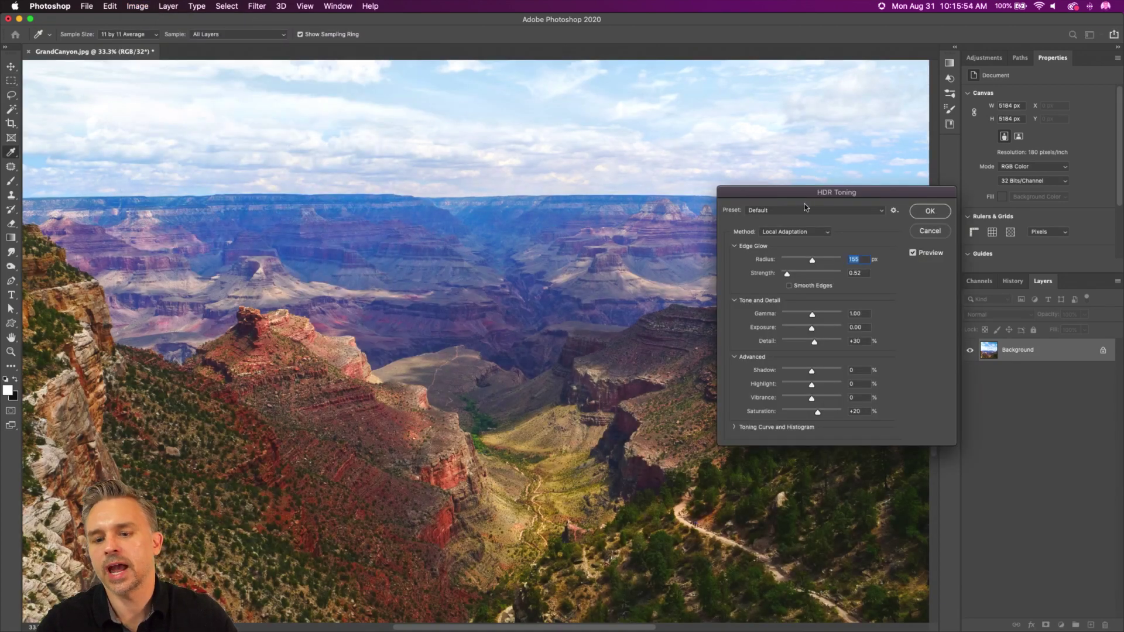
pyautogui.click(808, 209)
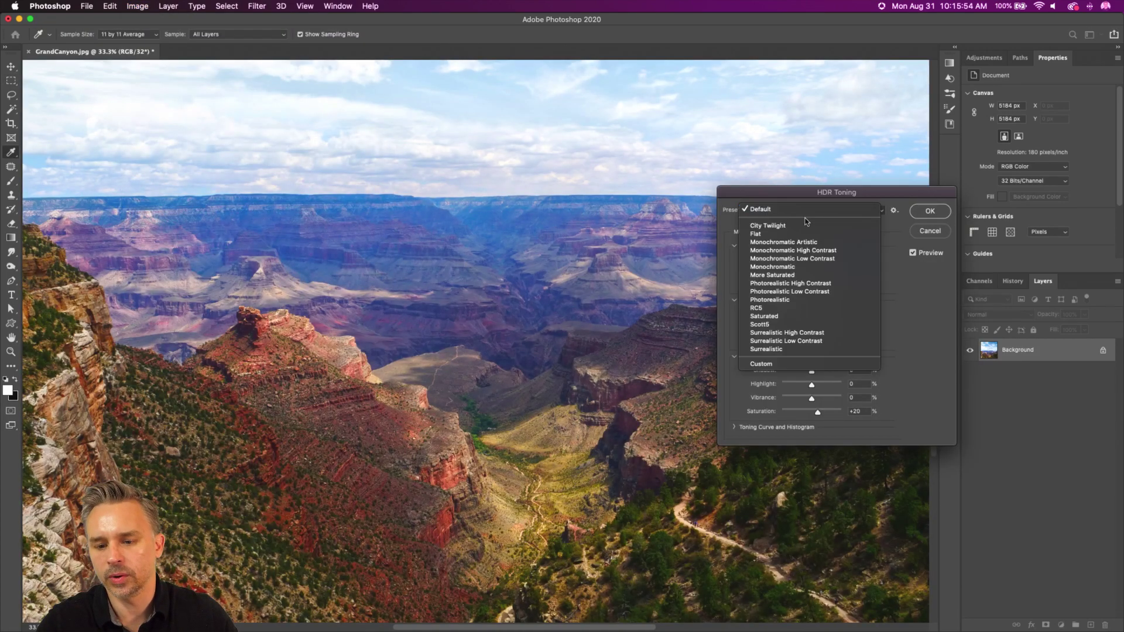
pyautogui.click(789, 350)
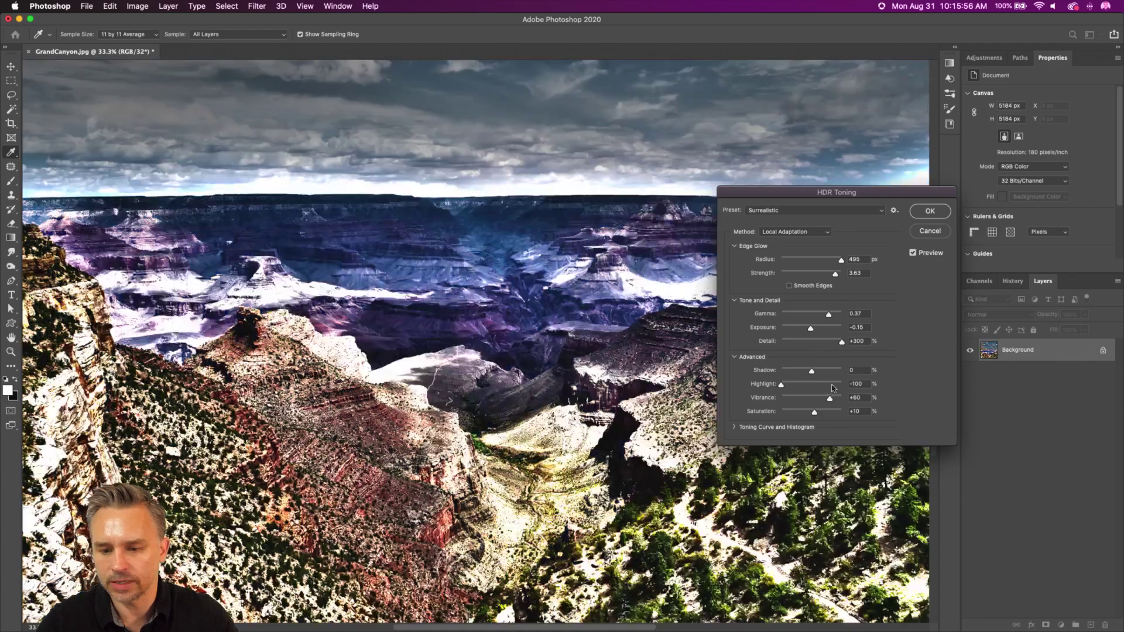
pyautogui.click(796, 213)
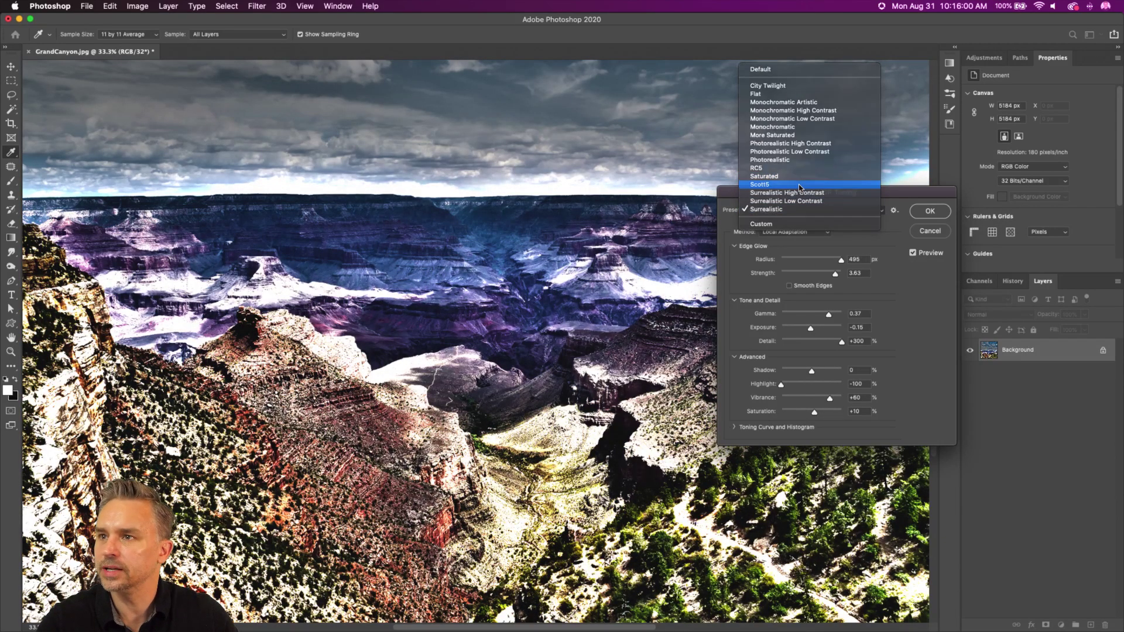
pyautogui.click(800, 185)
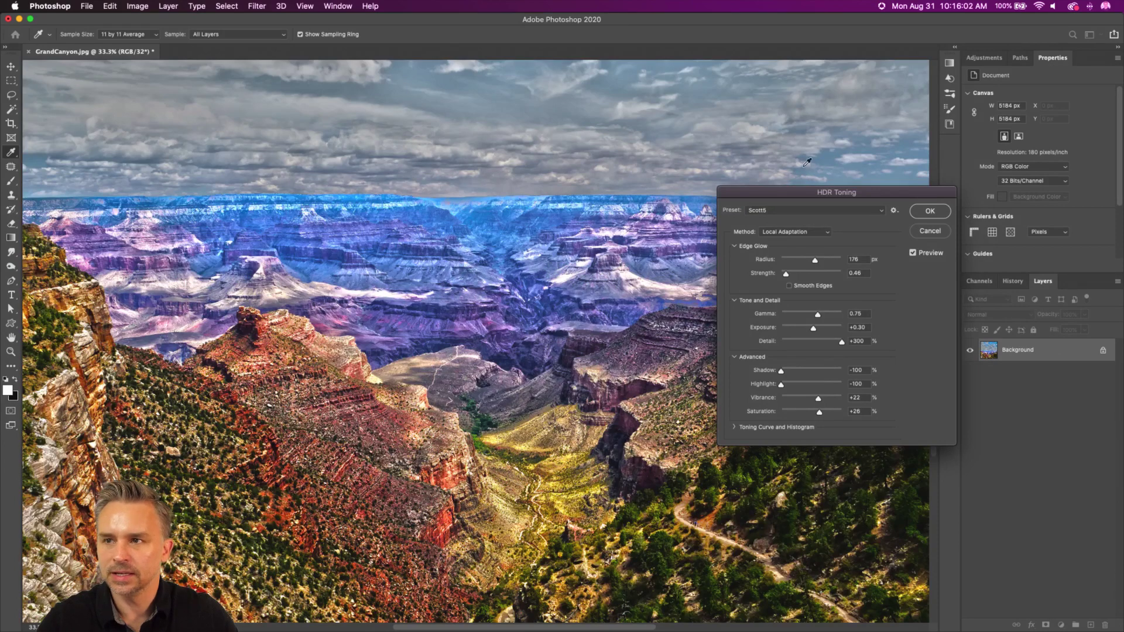
# Switch the HDR Toning preset to Surrealistic and apply the adjustment to the photo.
pyautogui.click(788, 212)
pyautogui.click(825, 230)
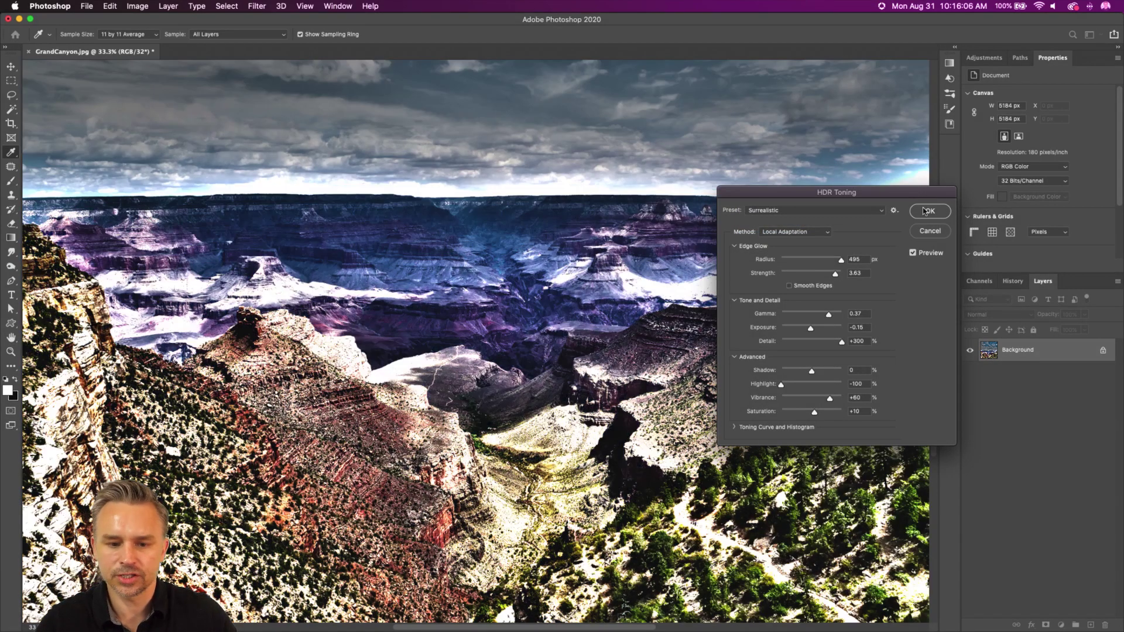
pyautogui.click(925, 211)
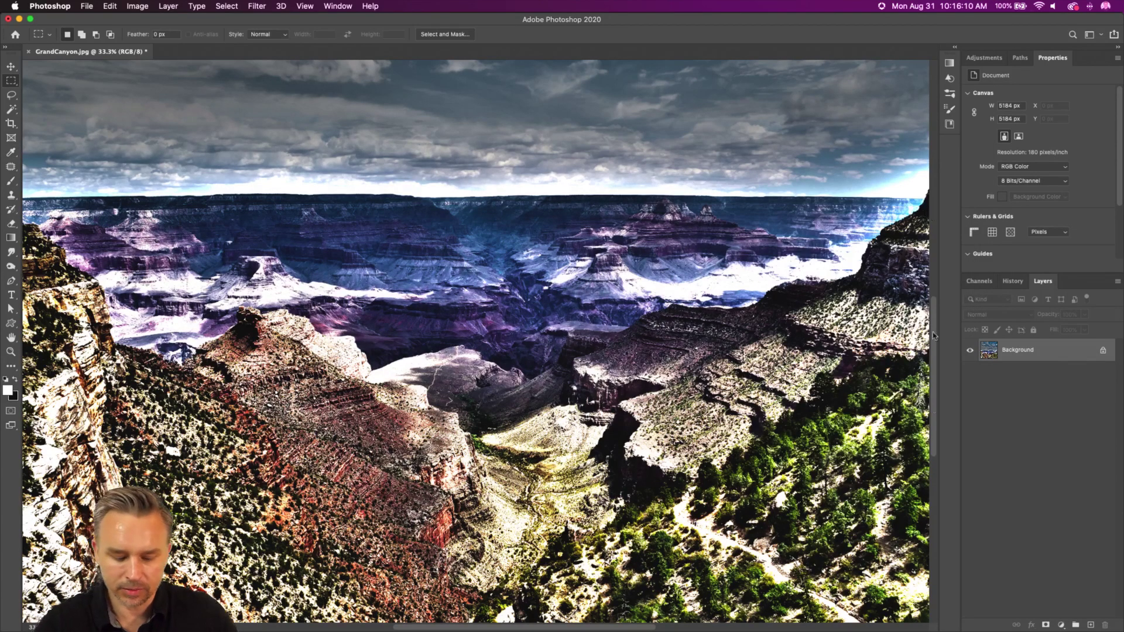
# Paste the copied original photo as a new layer above the toned Background and rename it orig.
pyautogui.press('super+v')
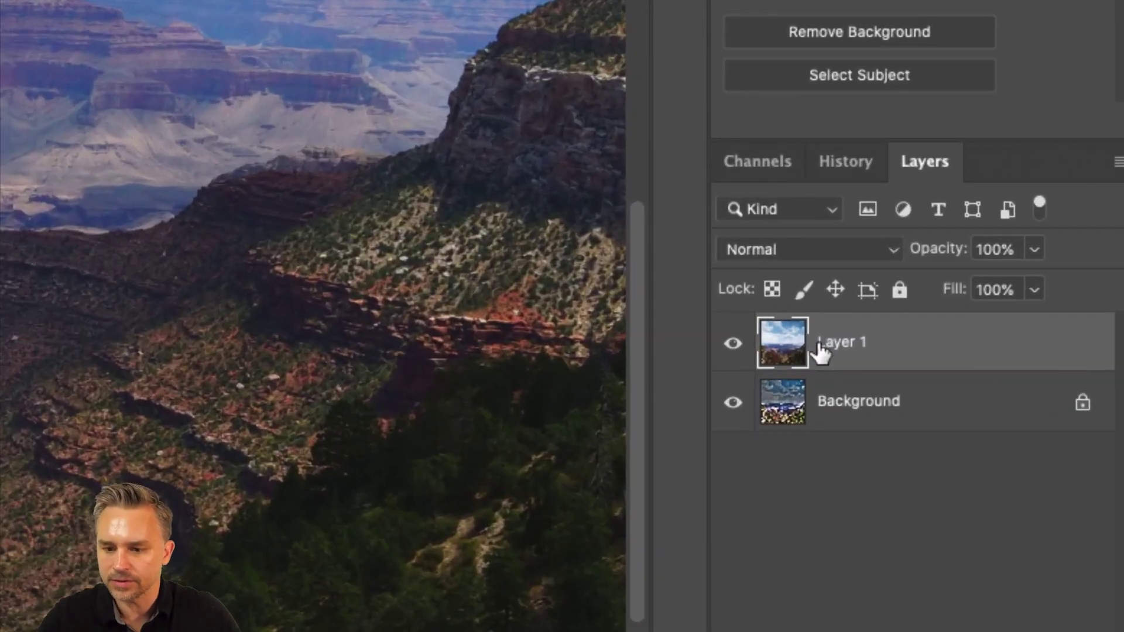
pyautogui.doubleClick(1002, 349)
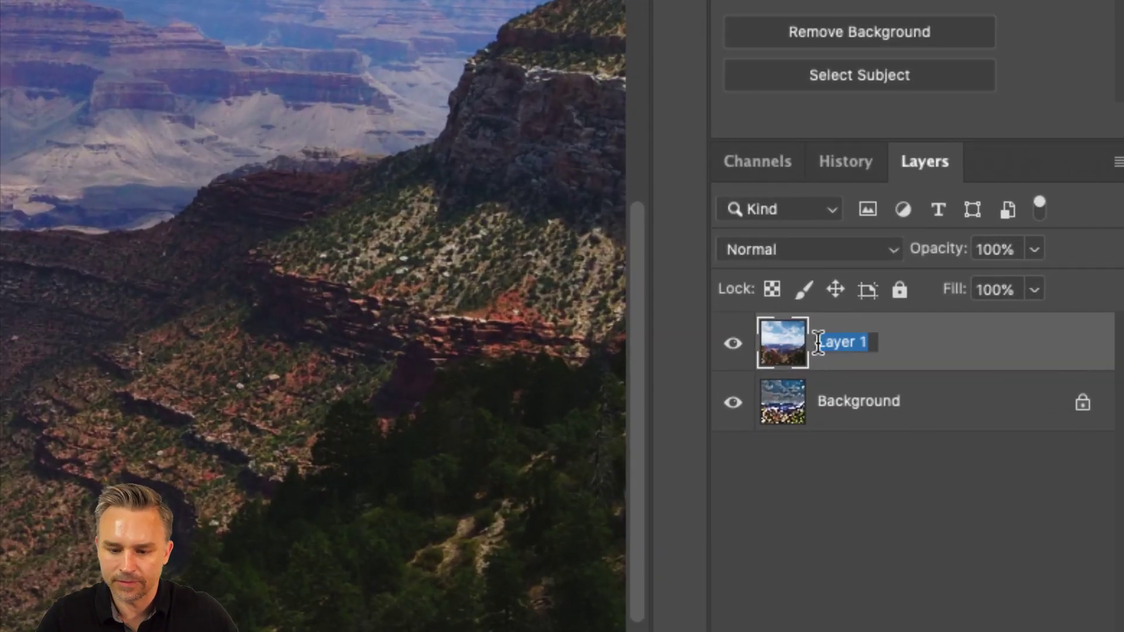
pyautogui.write('orig')
pyautogui.press('Return')
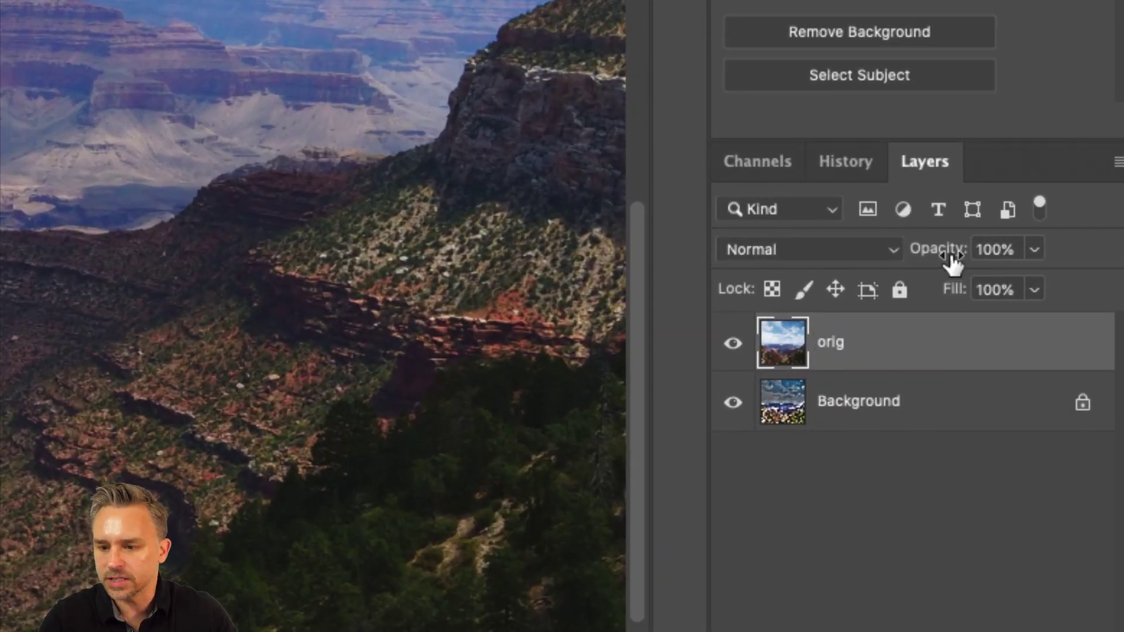
# Lower the orig layer's opacity to 44% to blend it with the HDR-toned Background, with the whole photo in view.
pyautogui.moveTo(936, 258); pyautogui.dragTo(890, 248)
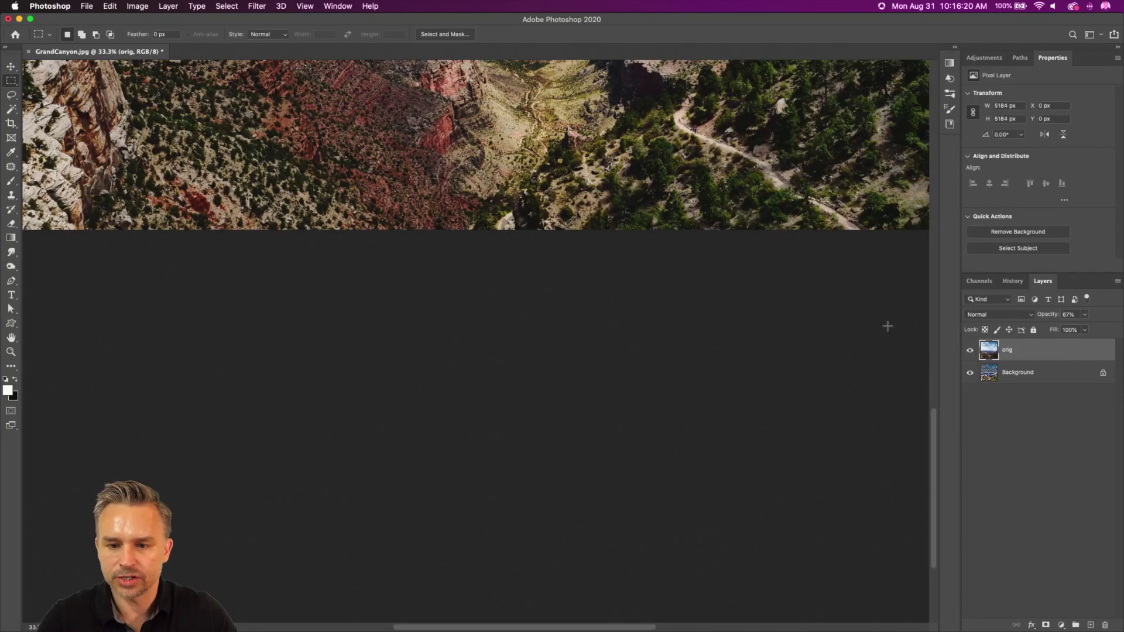
pyautogui.press('super+0')
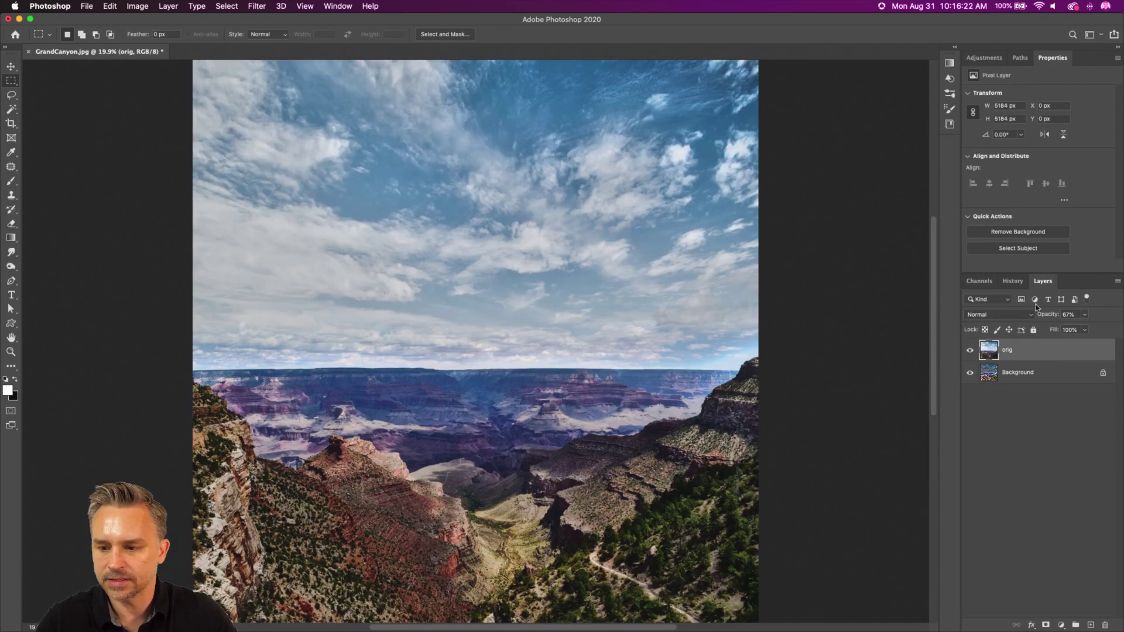
pyautogui.moveTo(1035, 307)
pyautogui.mouseDown()
pyautogui.moveTo(1078, 316)
pyautogui.moveTo(1053, 316)
pyautogui.mouseUp()
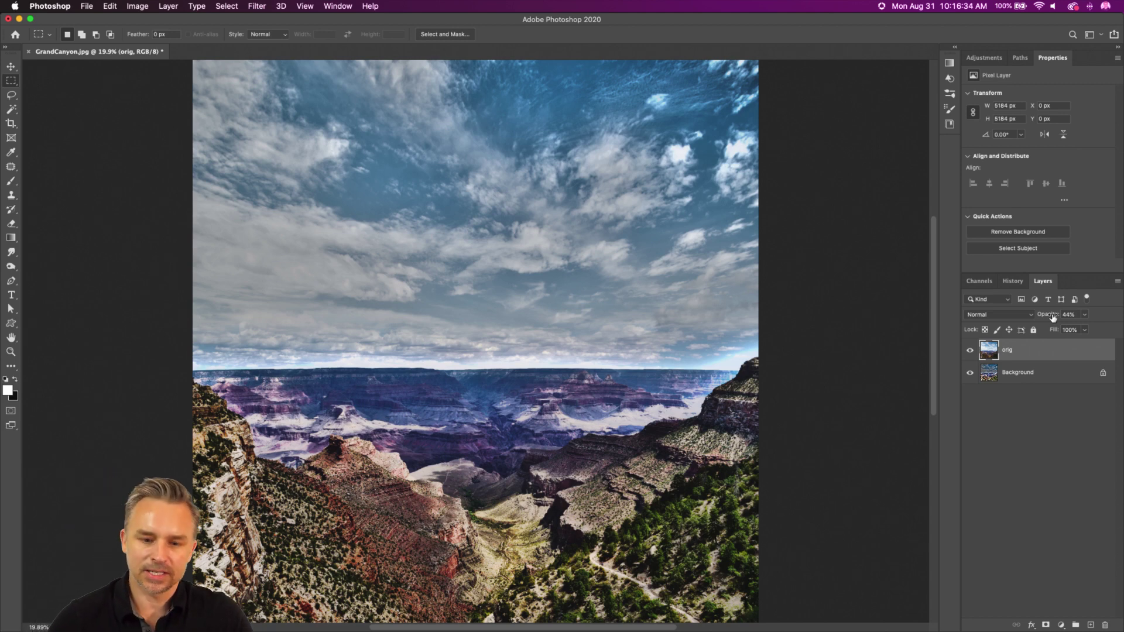
# Hide the orig layer to compare the toned Background with the blend, select Background, and show orig again.
pyautogui.click(970, 350)
pyautogui.click(1017, 375)
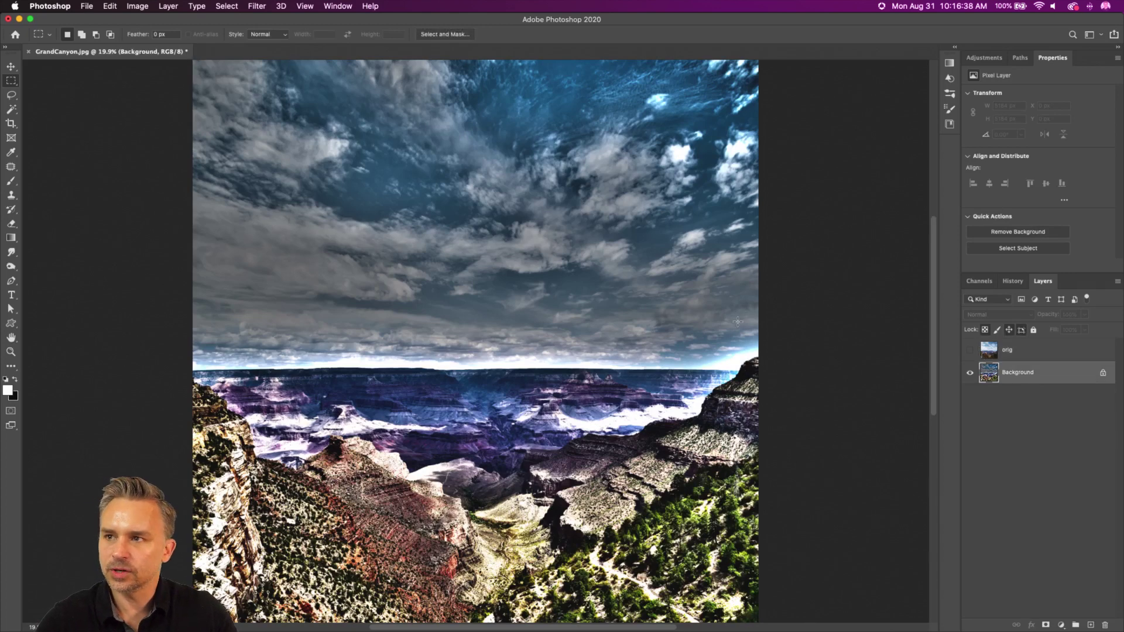
pyautogui.click(970, 350)
pyautogui.click(82, 5)
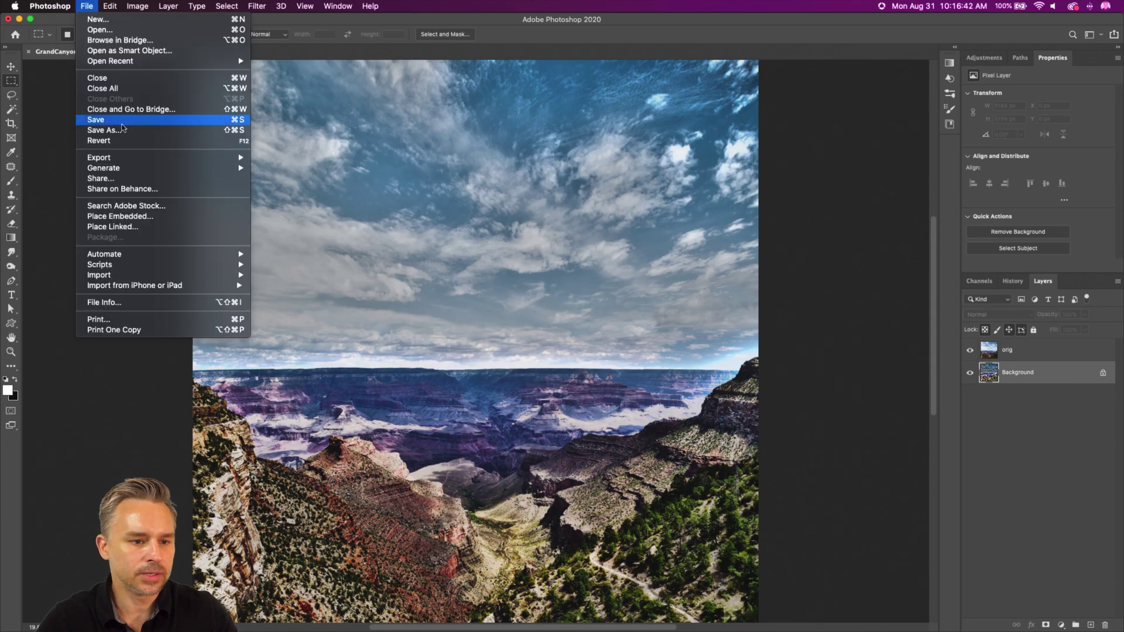
pyautogui.moveTo(138, 6)
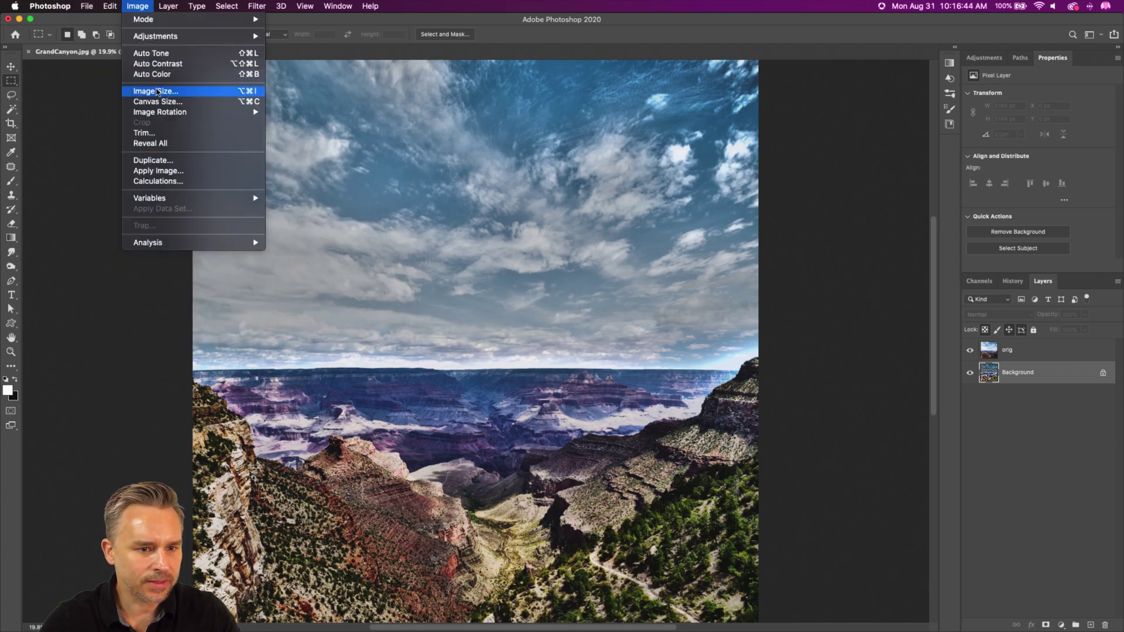
pyautogui.click(155, 92)
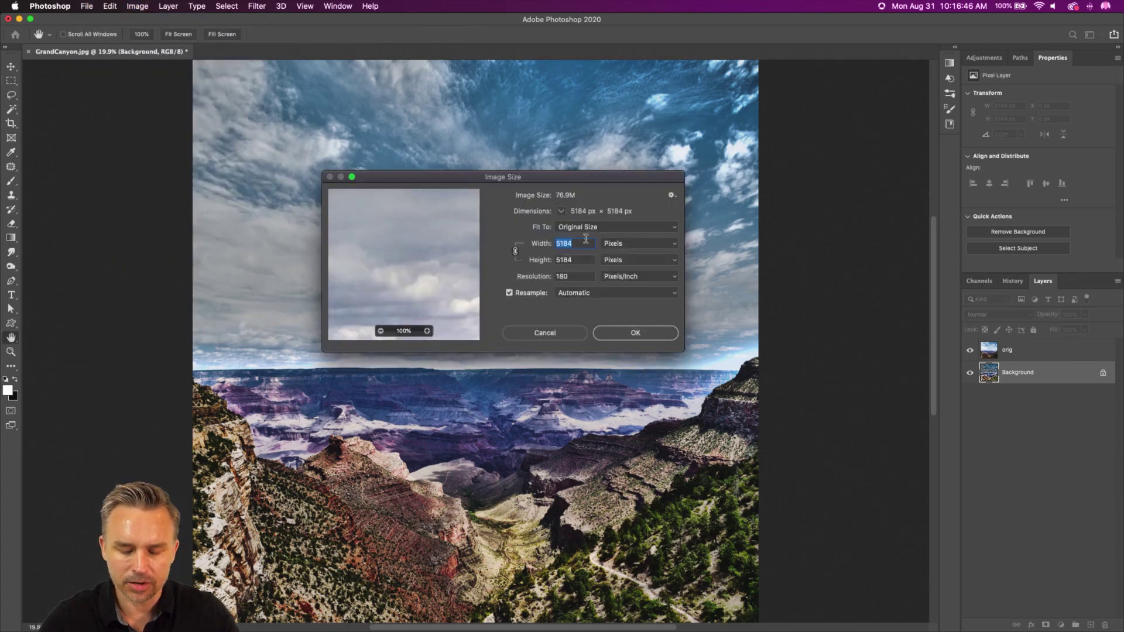
pyautogui.click(536, 333)
pyautogui.press('m')
# Resize the image to 2000 × 2000 pixels at a resolution of 72 pixels/inch.
pyautogui.click(137, 6)
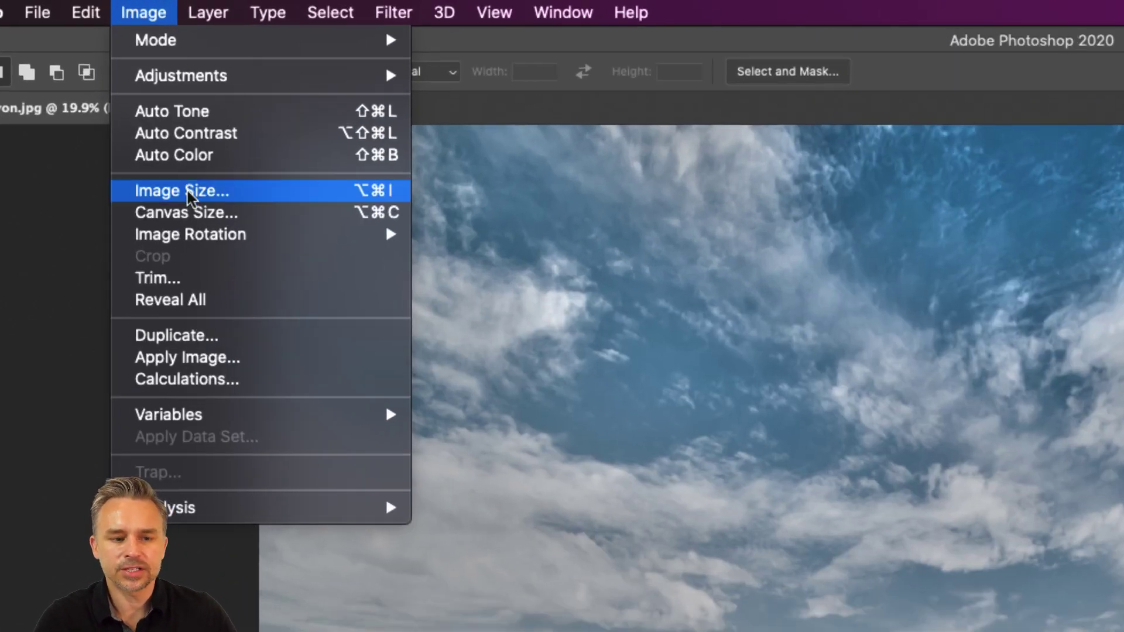
pyautogui.click(187, 196)
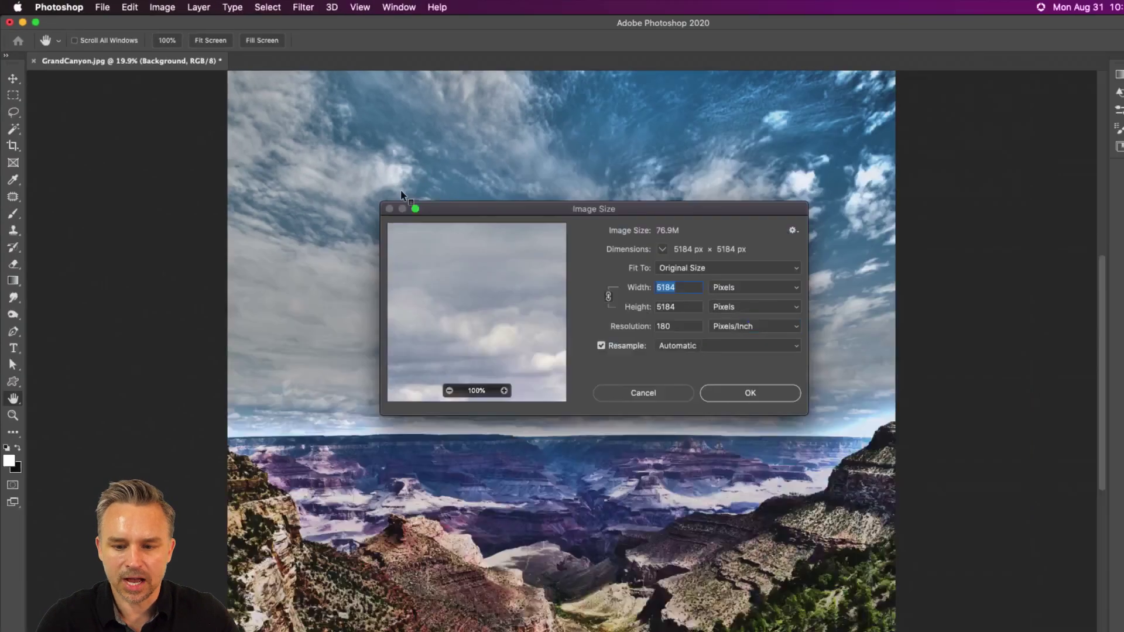
pyautogui.write('2000')
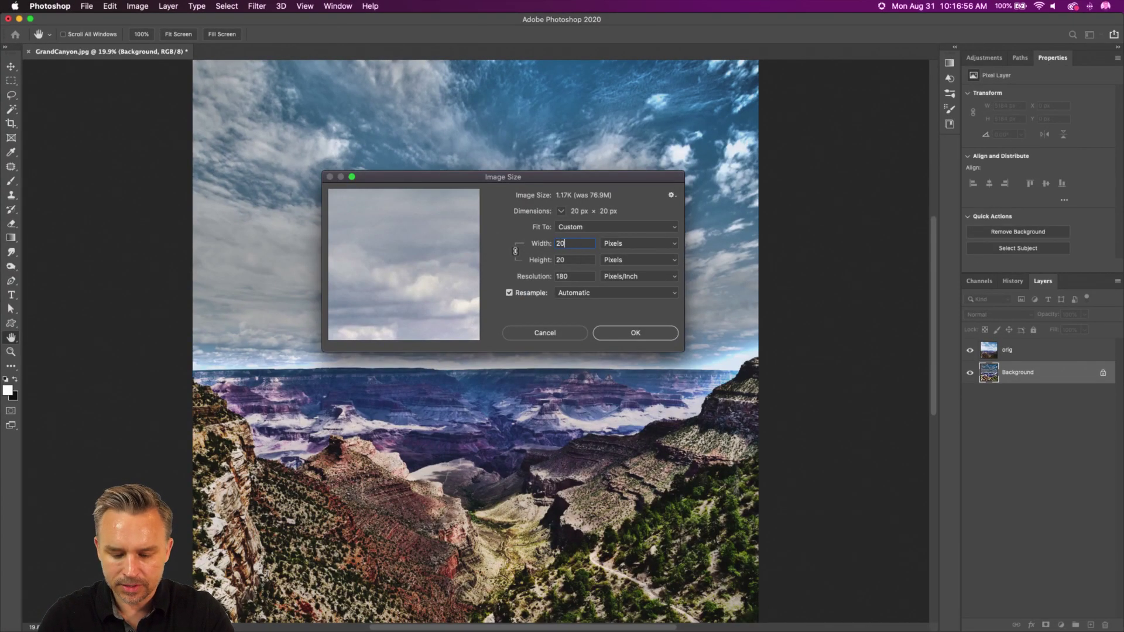
pyautogui.click(575, 277)
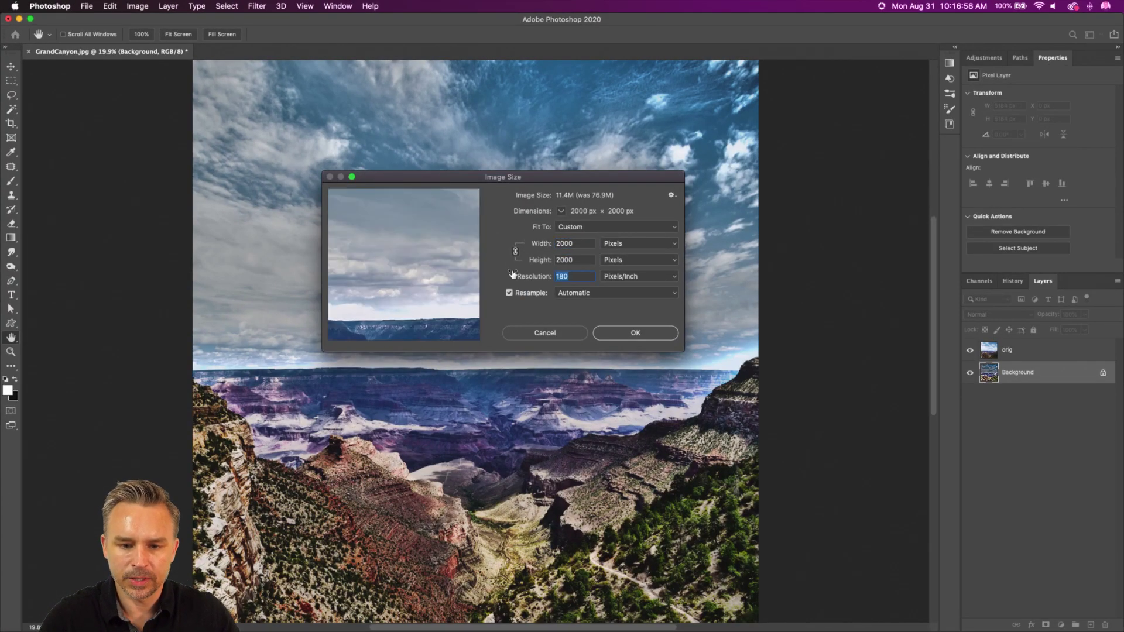
pyautogui.write('72')
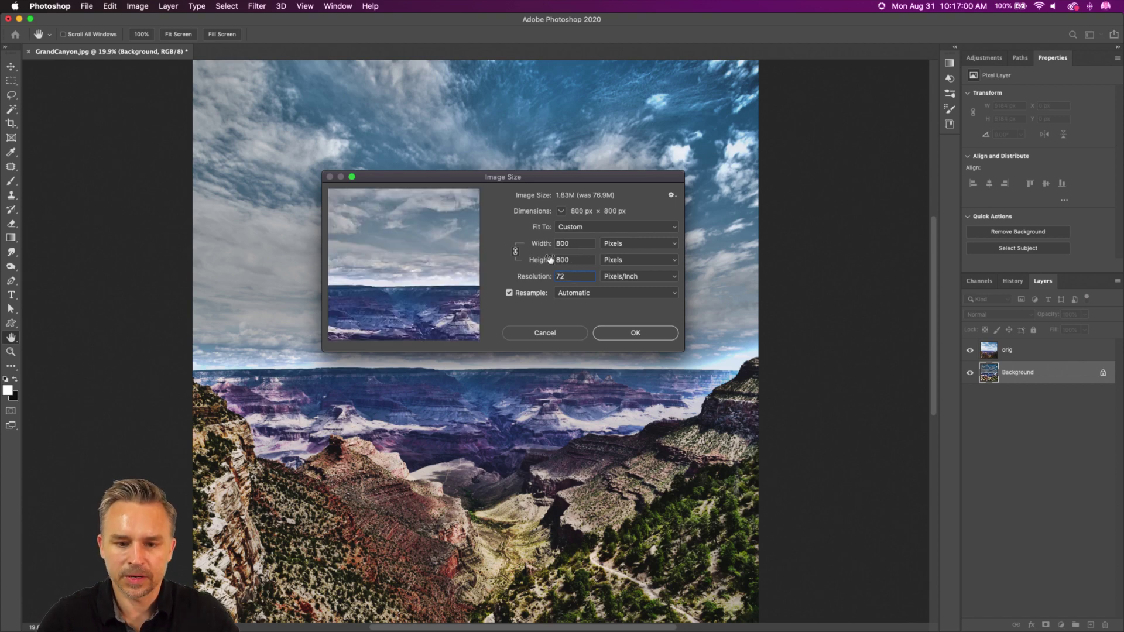
pyautogui.press('Tab')
pyautogui.write('2000')
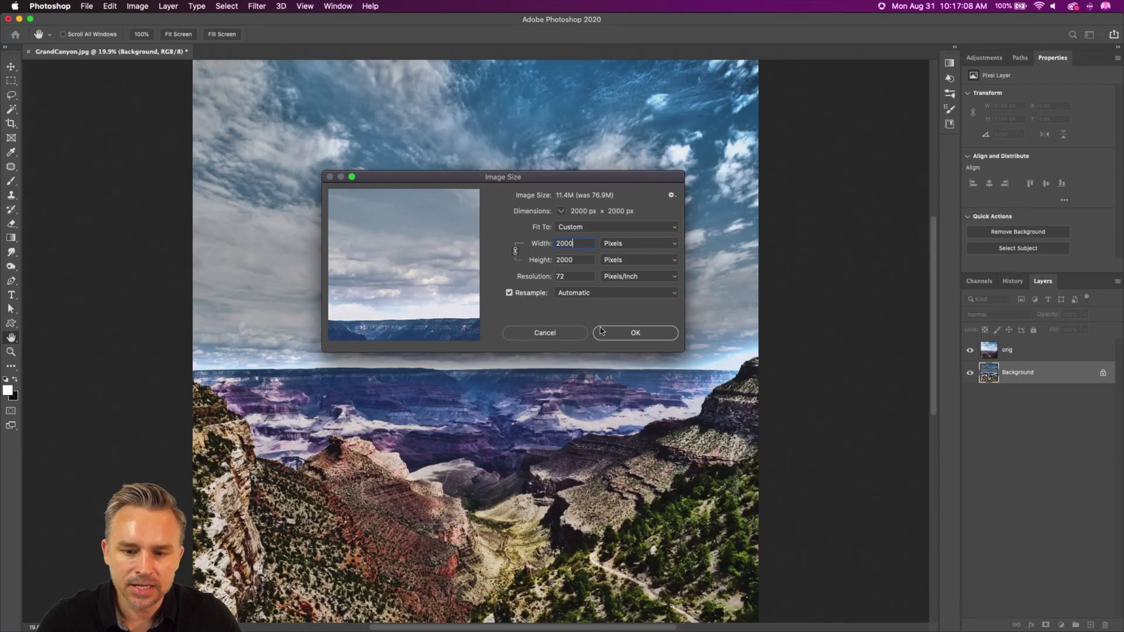
pyautogui.click(613, 337)
pyautogui.press('m')
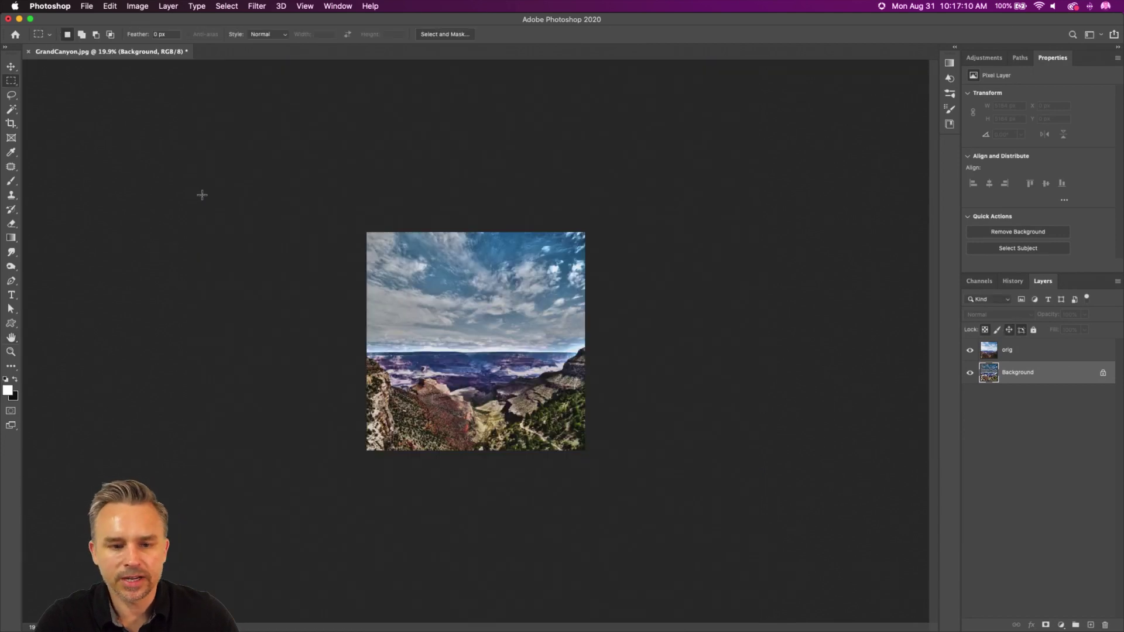
# Quick-export the resized photo as a JPG named GrandCanyon.jpg to the Desktop.
pyautogui.click(86, 5)
pyautogui.moveTo(89, 158)
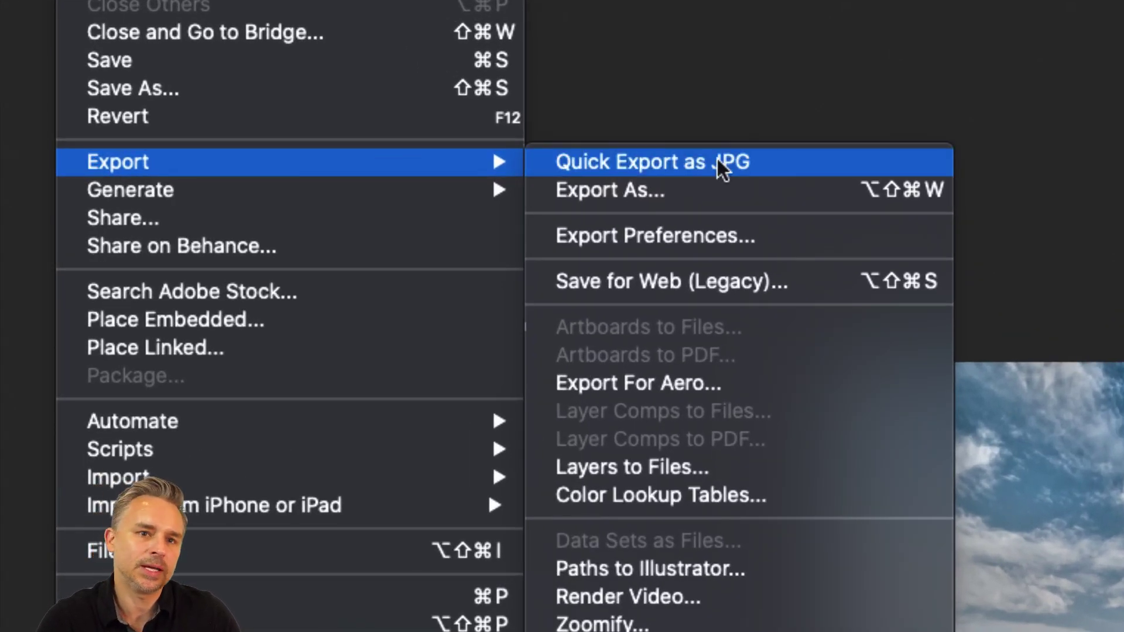
pyautogui.click(718, 160)
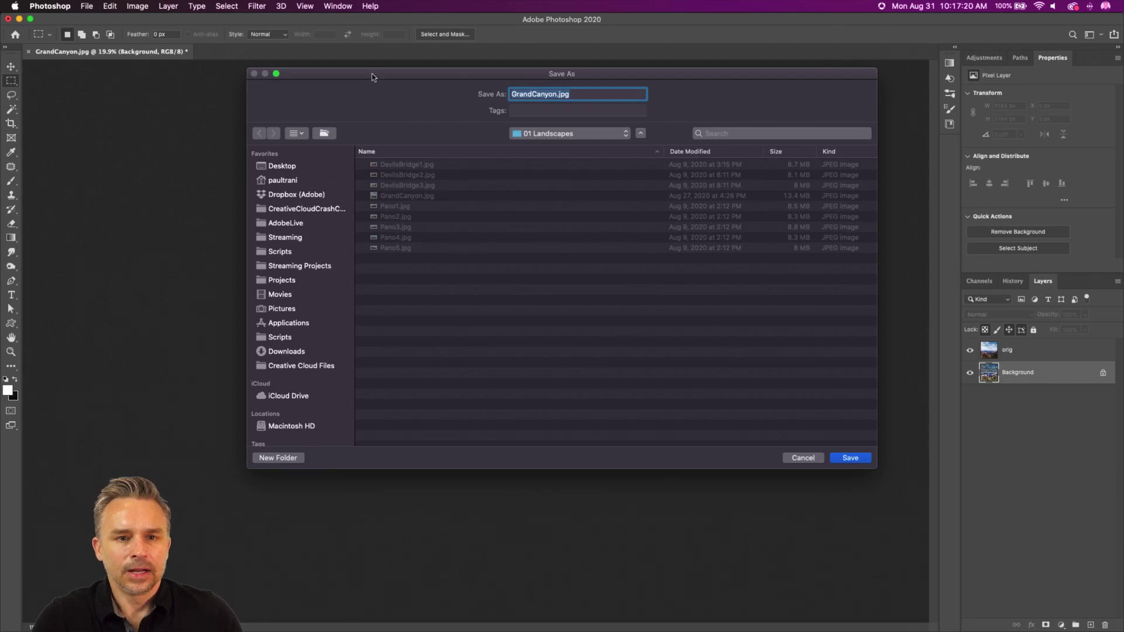
pyautogui.moveTo(371, 73); pyautogui.dragTo(351, 127)
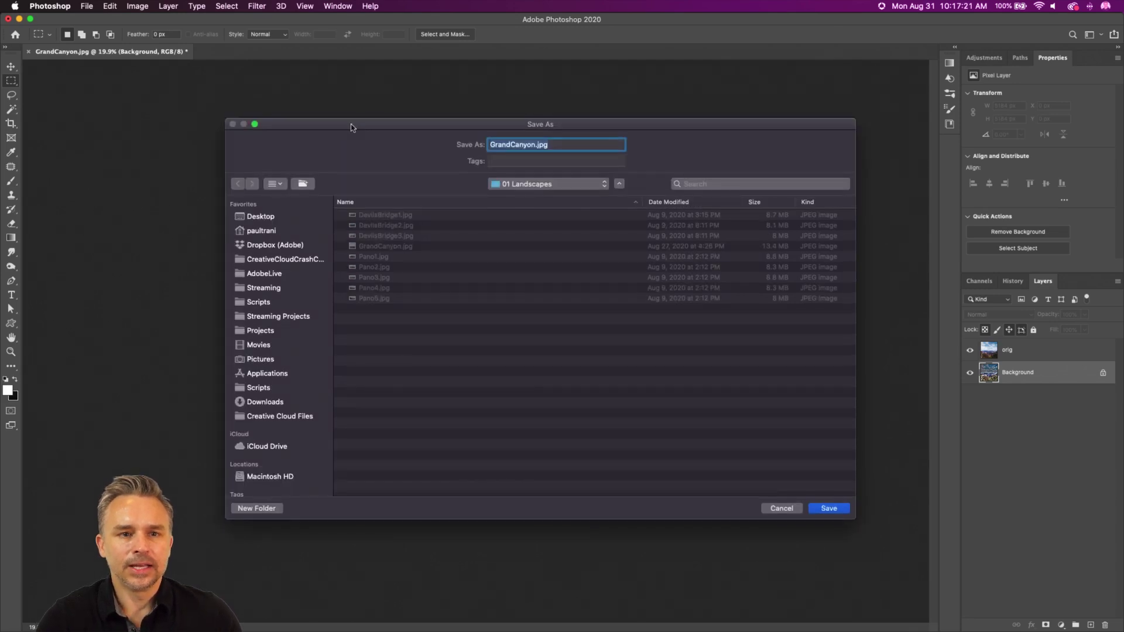
pyautogui.click(252, 218)
pyautogui.click(827, 509)
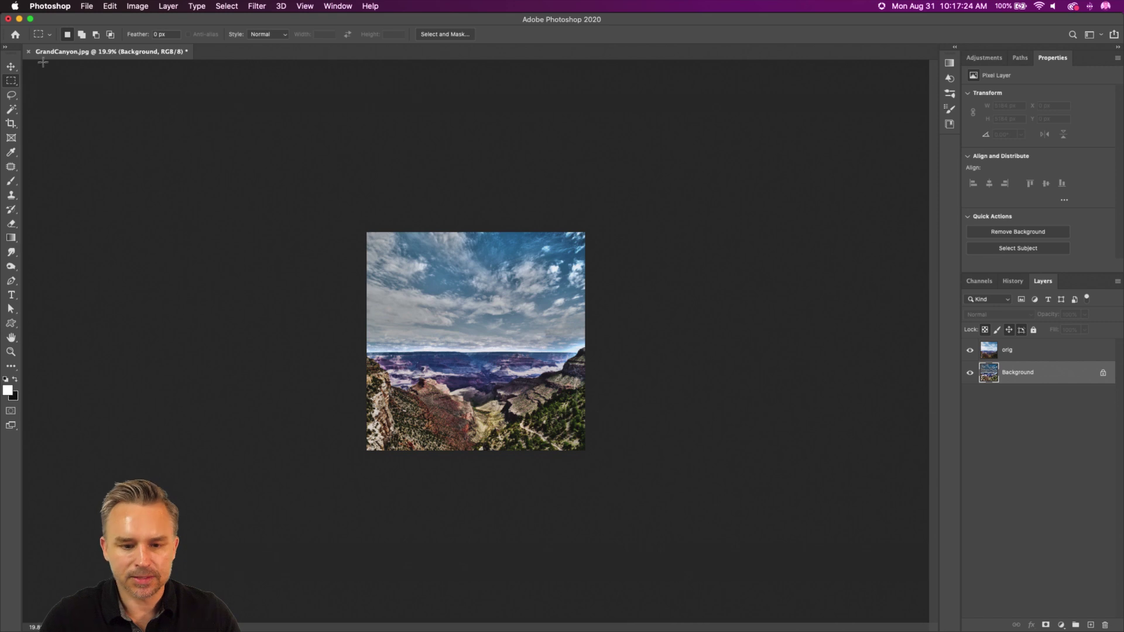
# Minimise Photoshop, switch to Discord, dismiss the clipboard alert, and go to the latest messages in the current-challenge channel.
pyautogui.click(19, 20)
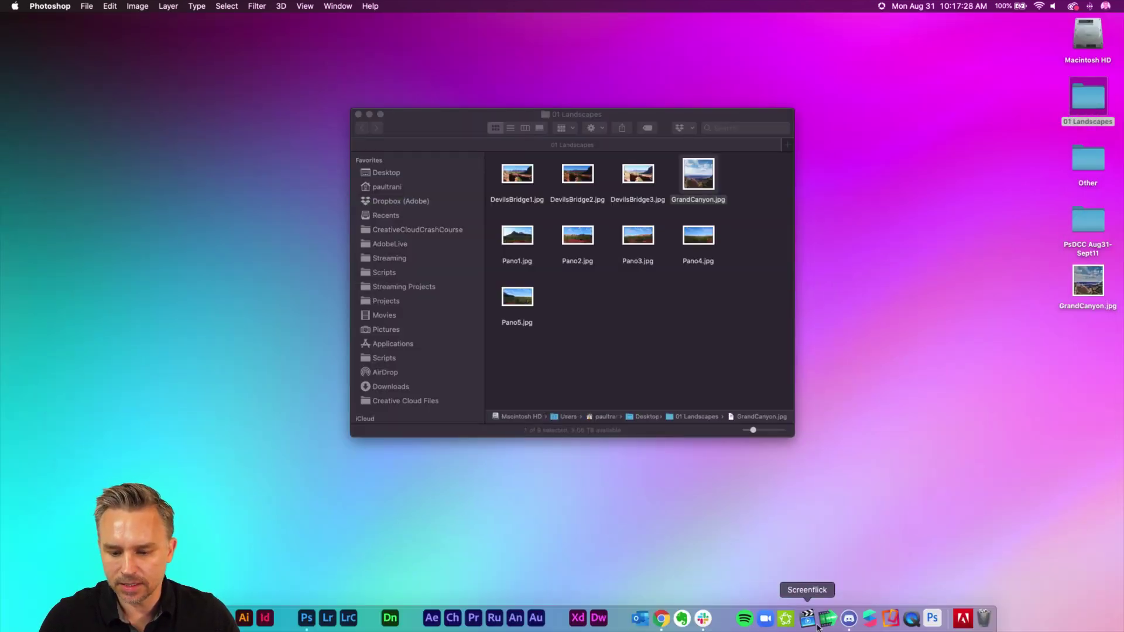
pyautogui.click(848, 618)
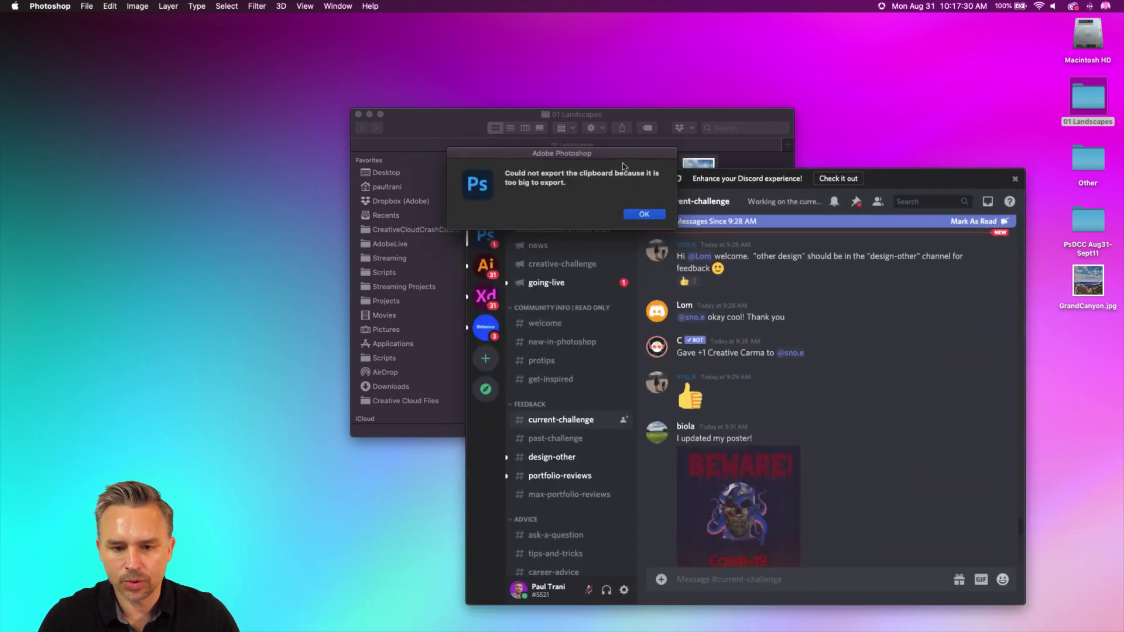
pyautogui.click(642, 215)
pyautogui.click(885, 484)
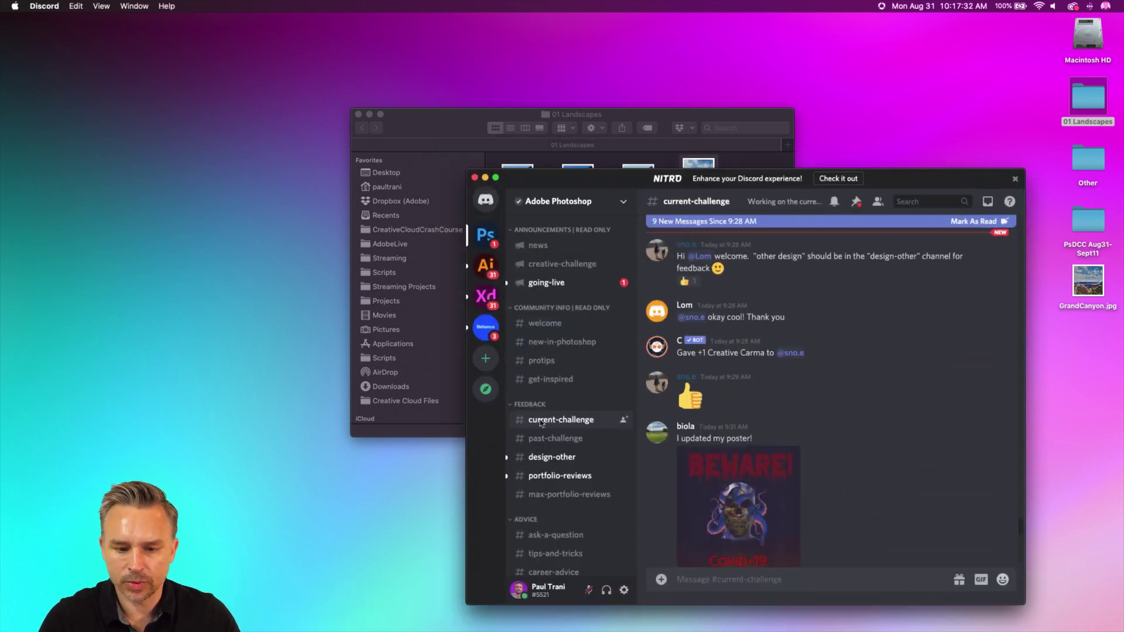
pyautogui.scroll(-5, 876, 478)
pyautogui.scroll(-3, 875, 478)
# Upload GrandCanyon.jpg from the desktop to the current-challenge channel with the comment "Grand Canyon".
pyautogui.moveTo(1084, 282); pyautogui.dragTo(838, 530)
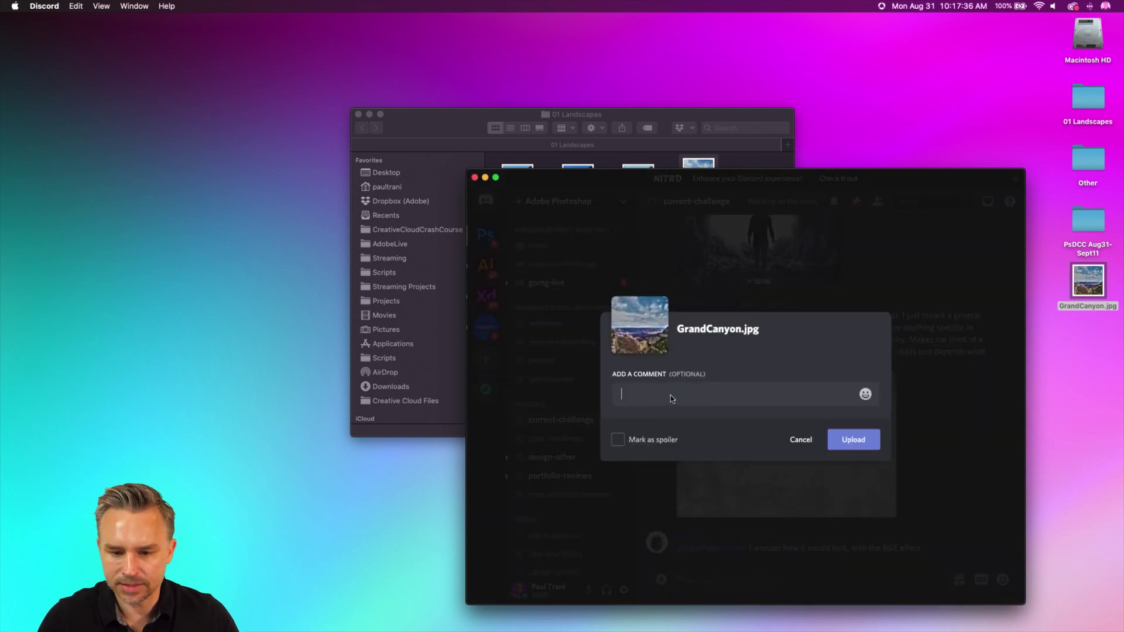
pyautogui.write('Grand Canyon')
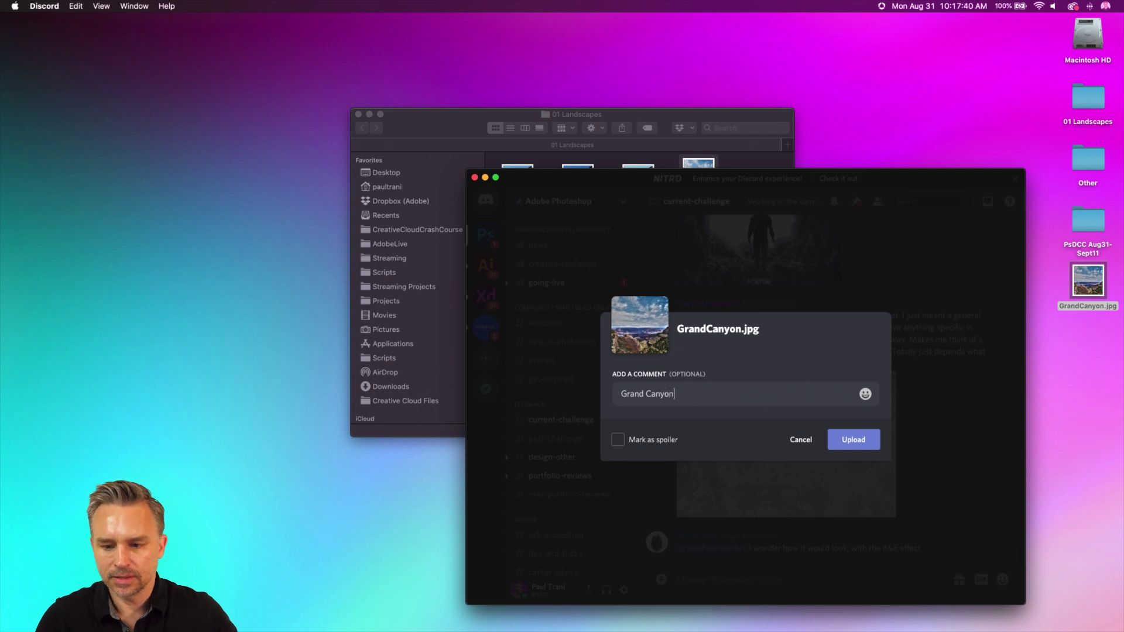
pyautogui.press('Return')
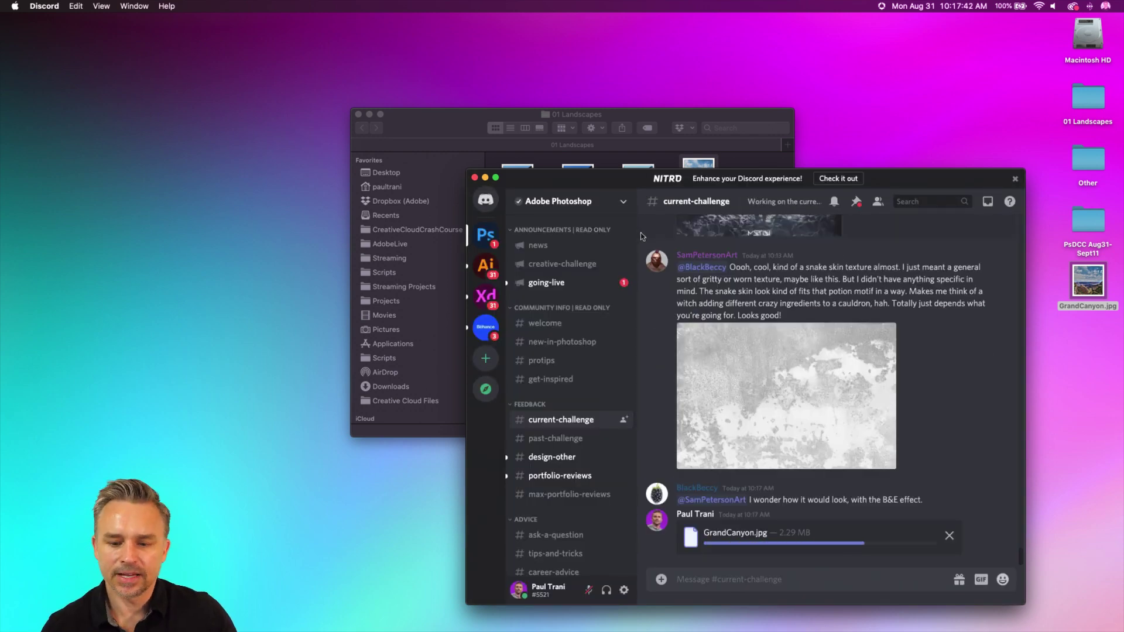
# Clear the Discord window and the 01 Landscapes folder window off the desktop.
pyautogui.click(485, 178)
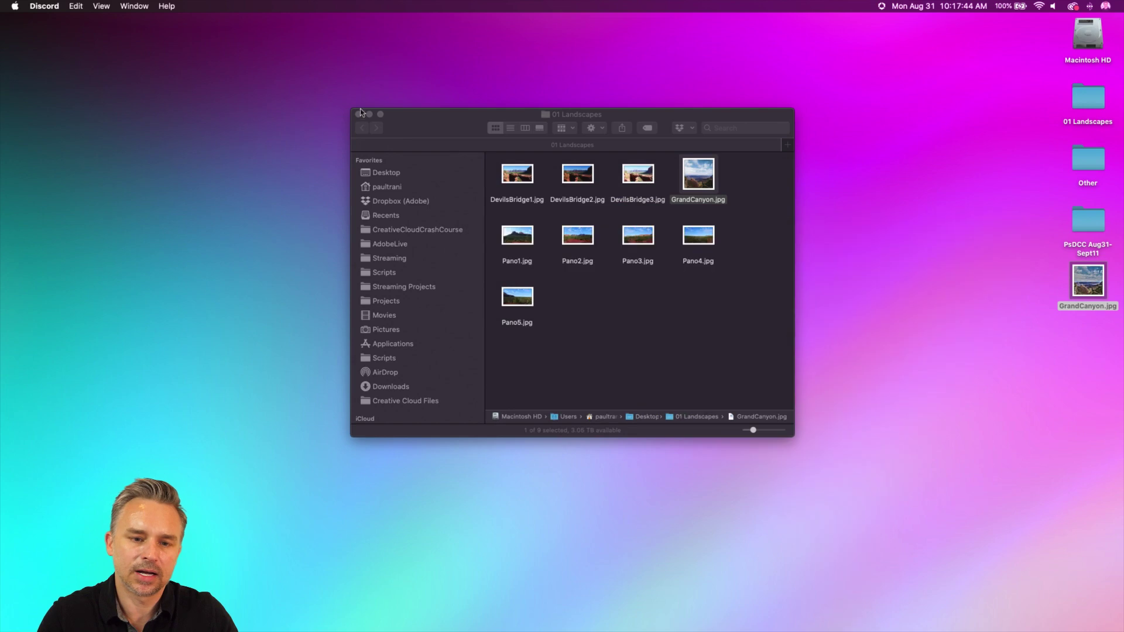
pyautogui.press('super+alt+h')
pyautogui.click(974, 243)
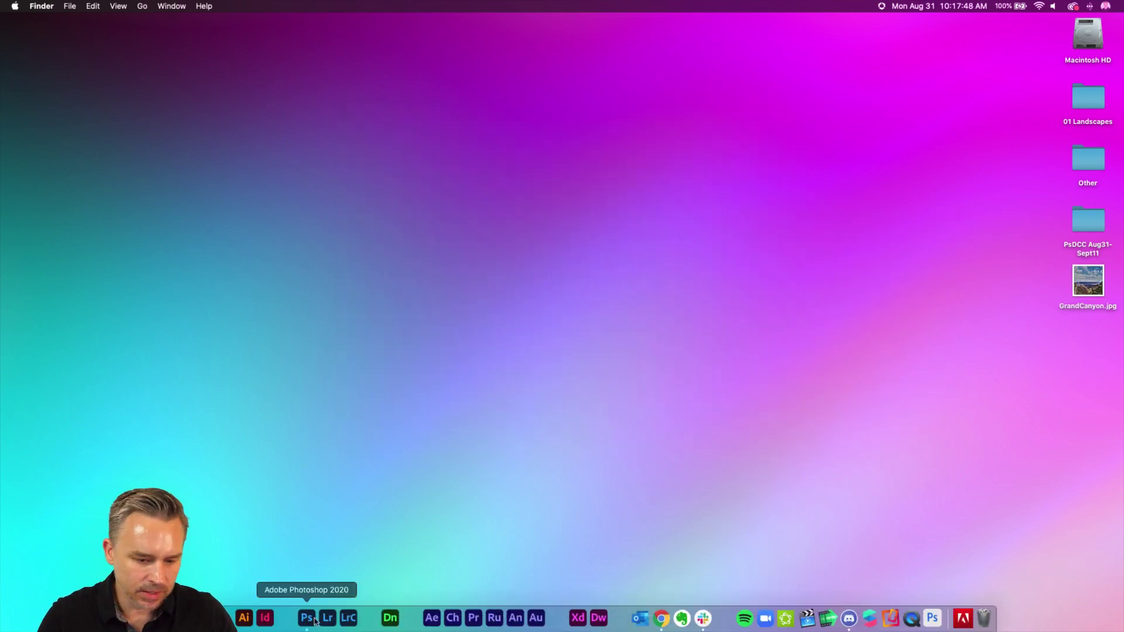
# Switch back to Photoshop and close GrandCanyon.jpg without saving the changes.
pyautogui.click(308, 616)
pyautogui.press('super+w')
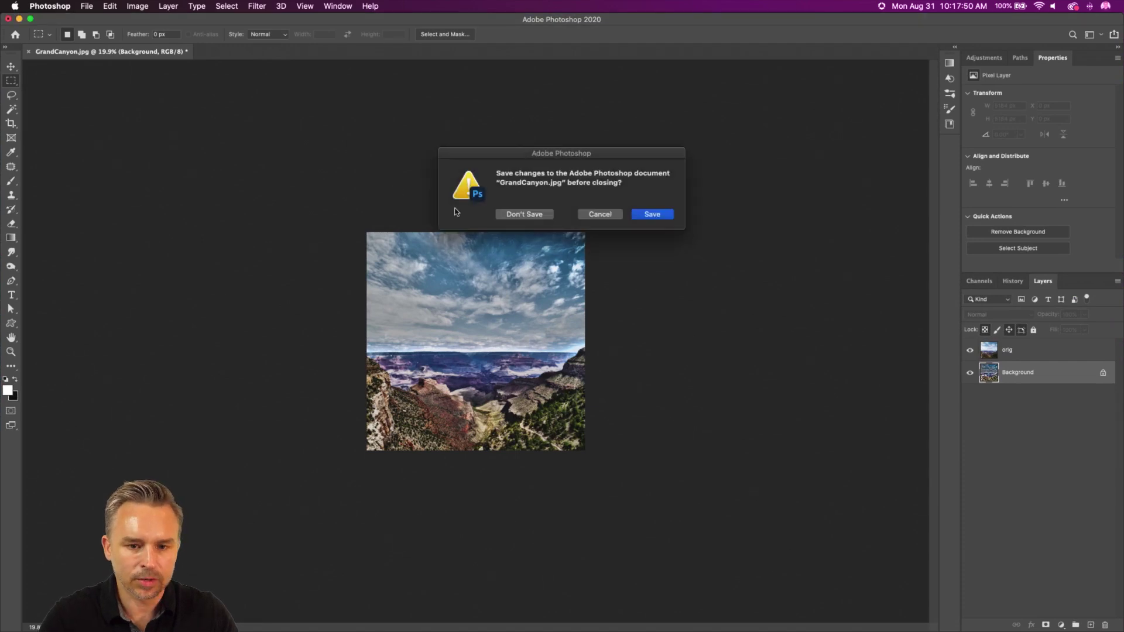
pyautogui.click(500, 214)
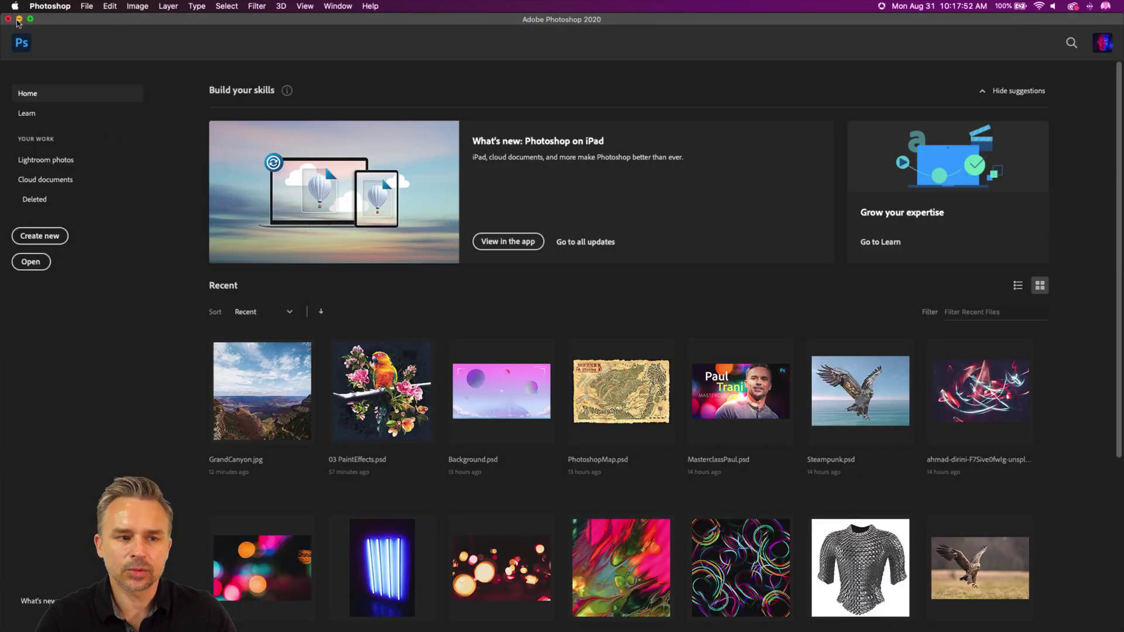
# Minimise Photoshop and open the 01 Landscapes folder from the desktop.
pyautogui.click(18, 20)
pyautogui.click(333, 174)
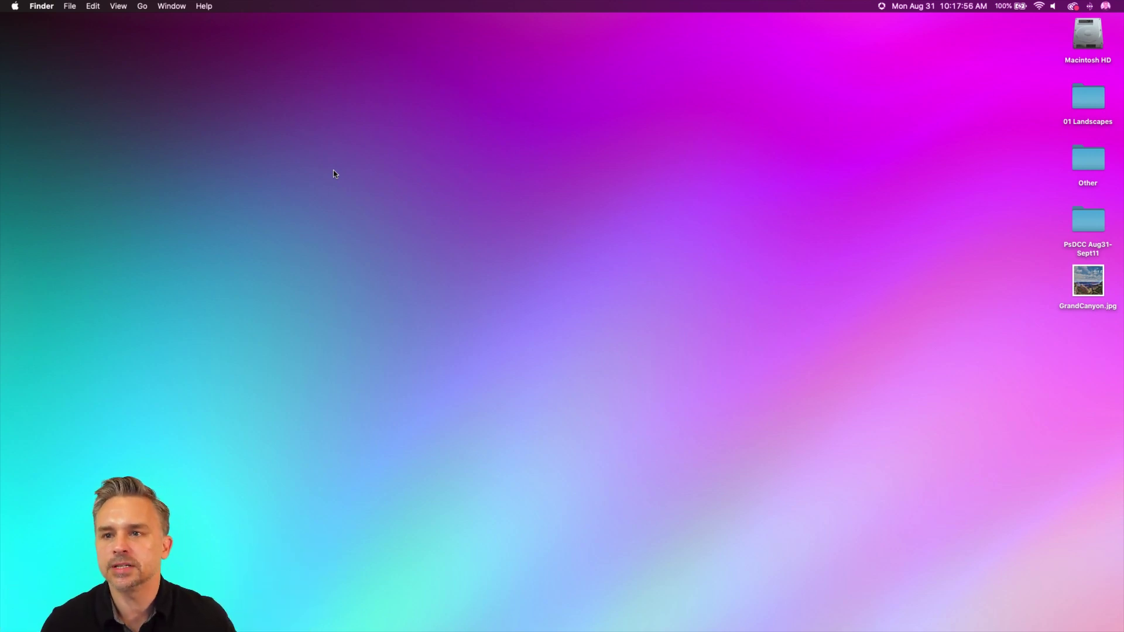
pyautogui.doubleClick(1087, 99)
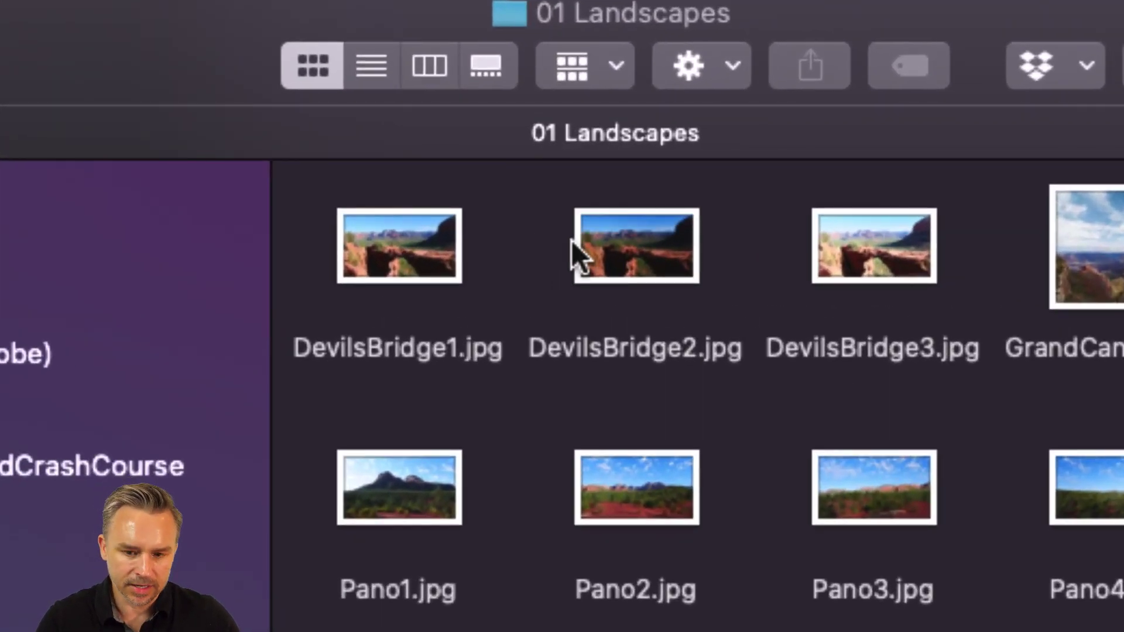
# Preview DevilsBridge1.jpg, DevilsBridge2.jpg and DevilsBridge3.jpg in the 01 Landscapes folder to compare their exposures.
pyautogui.scroll(-5, 636, 275)
pyautogui.scroll(6, 632, 278)
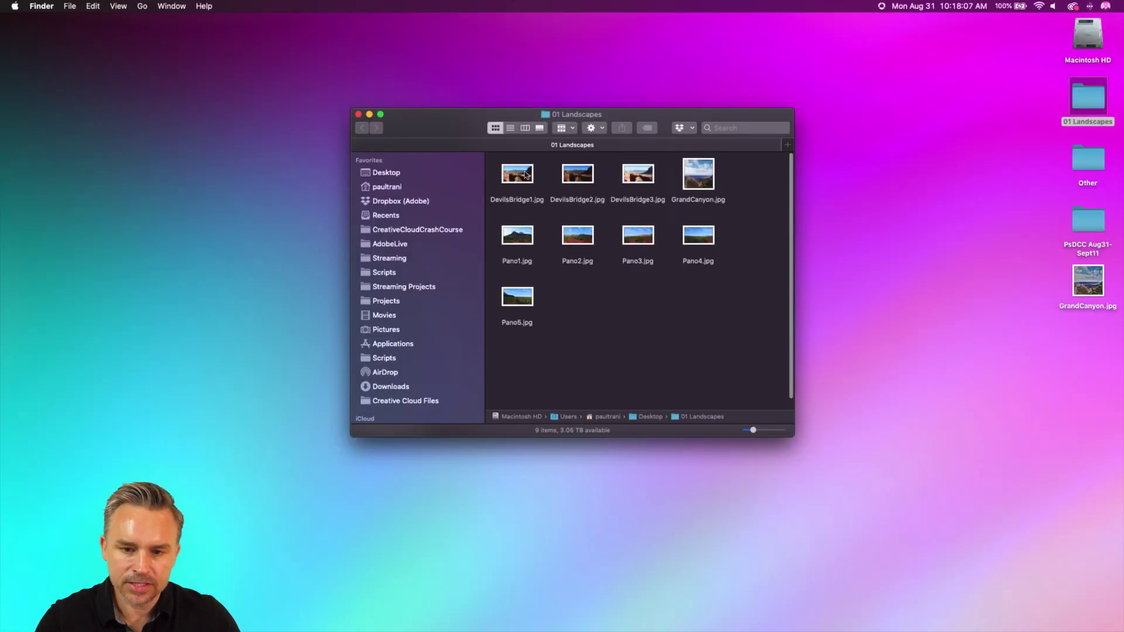
pyautogui.click(520, 174)
pyautogui.press('space')
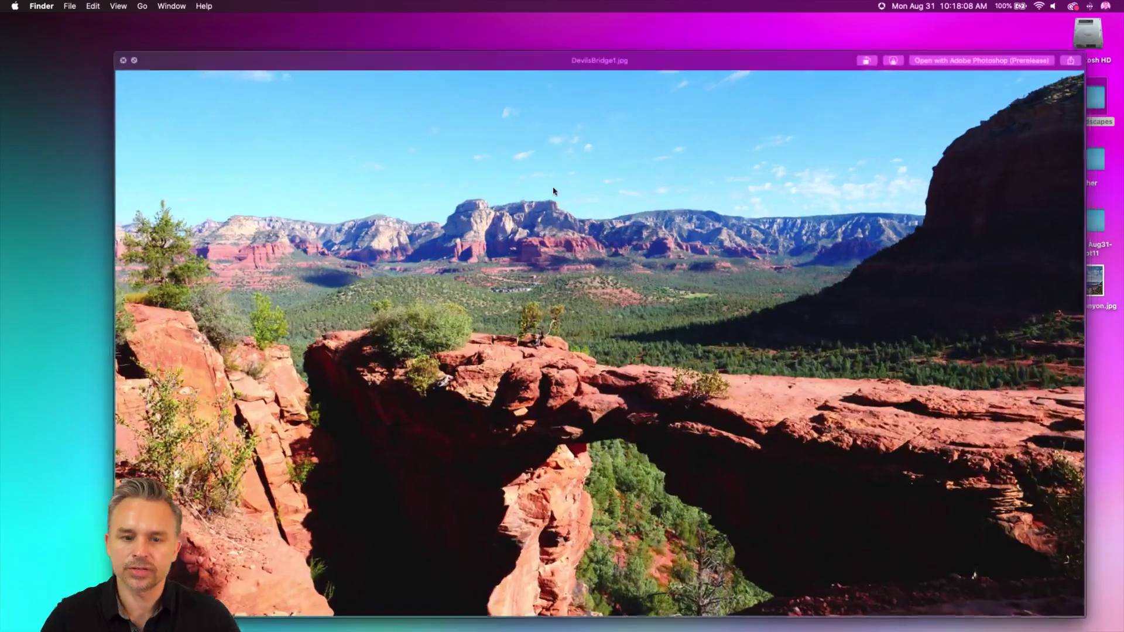
pyautogui.press('Right')
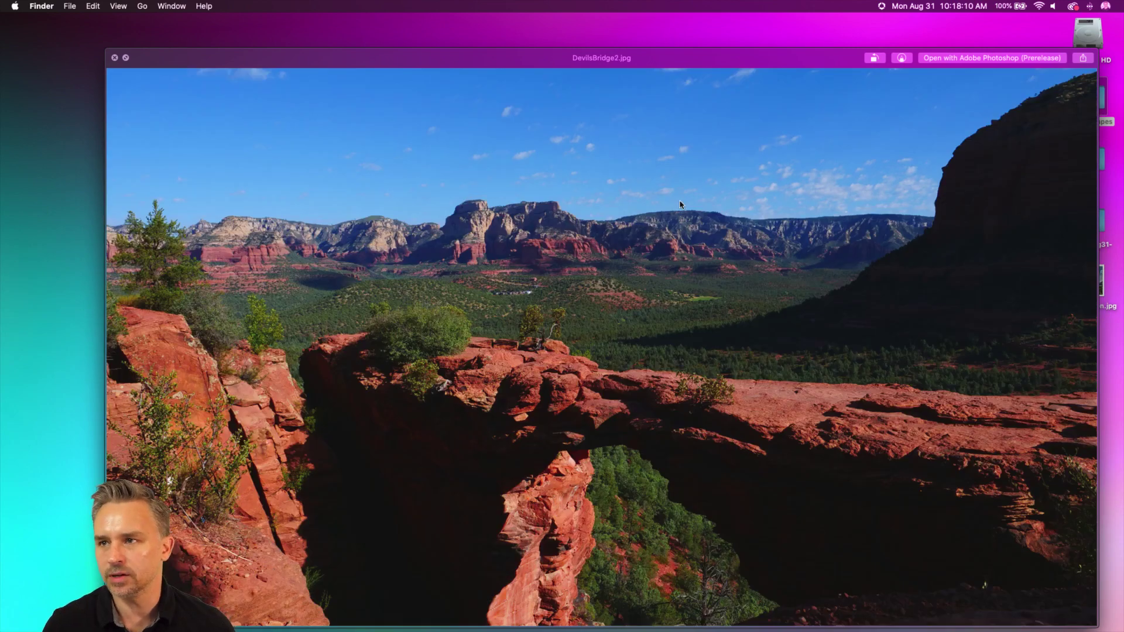
pyautogui.press('Right')
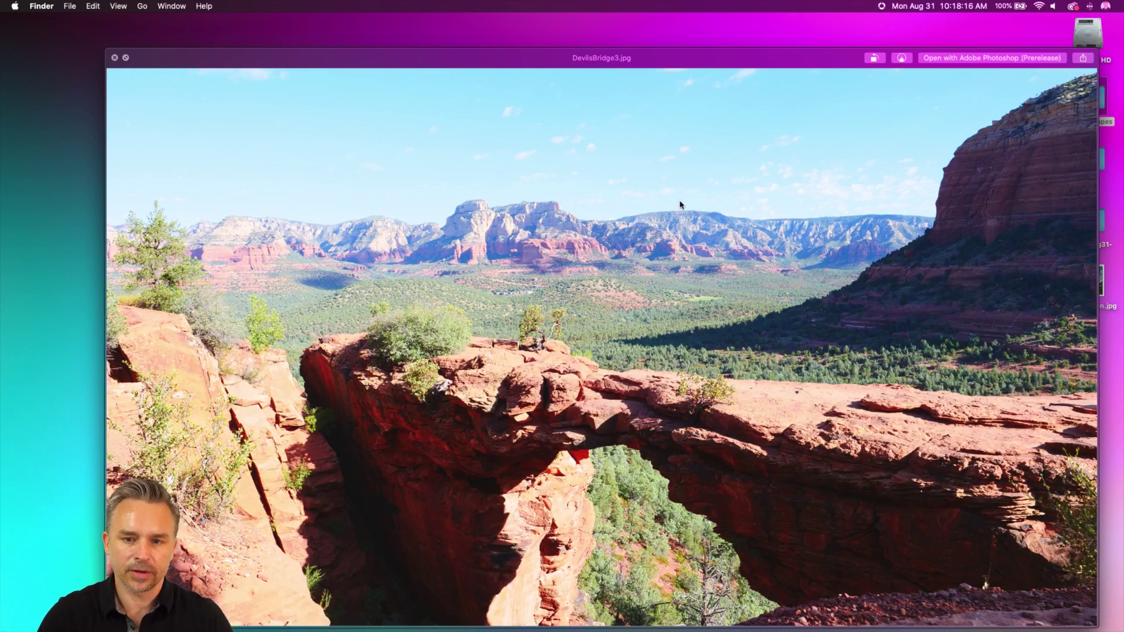
pyautogui.press('space')
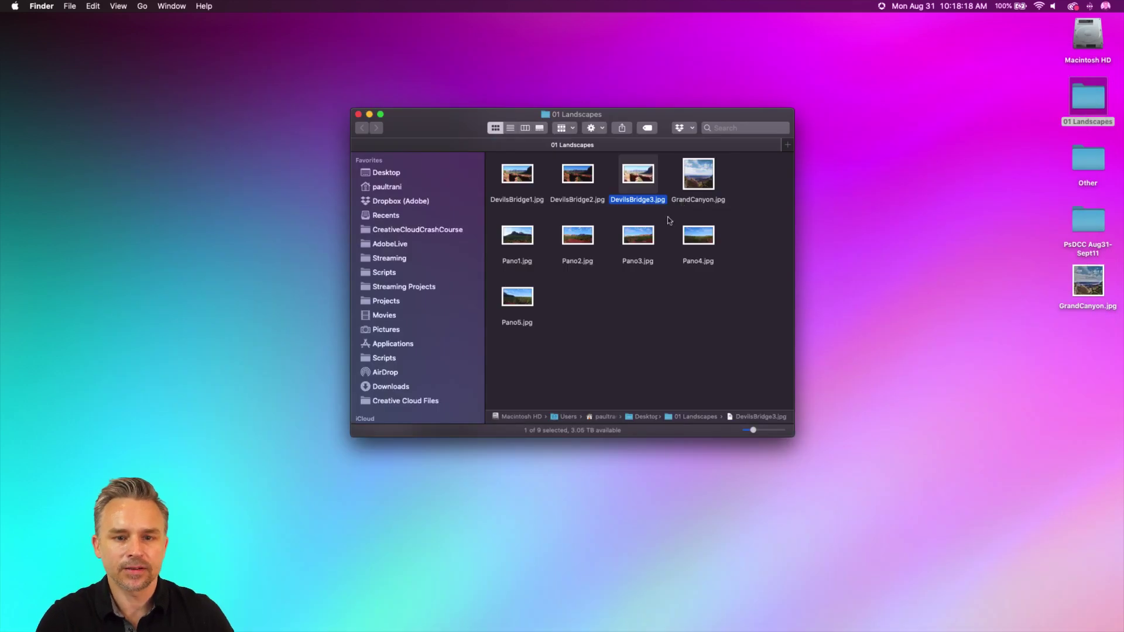
# Select all three DevilsBridge photos and open them in Photoshop.
pyautogui.keyDown('super'); pyautogui.click(501, 174); pyautogui.keyUp('super')
pyautogui.keyDown('super'); pyautogui.click(585, 172); pyautogui.keyUp('super')
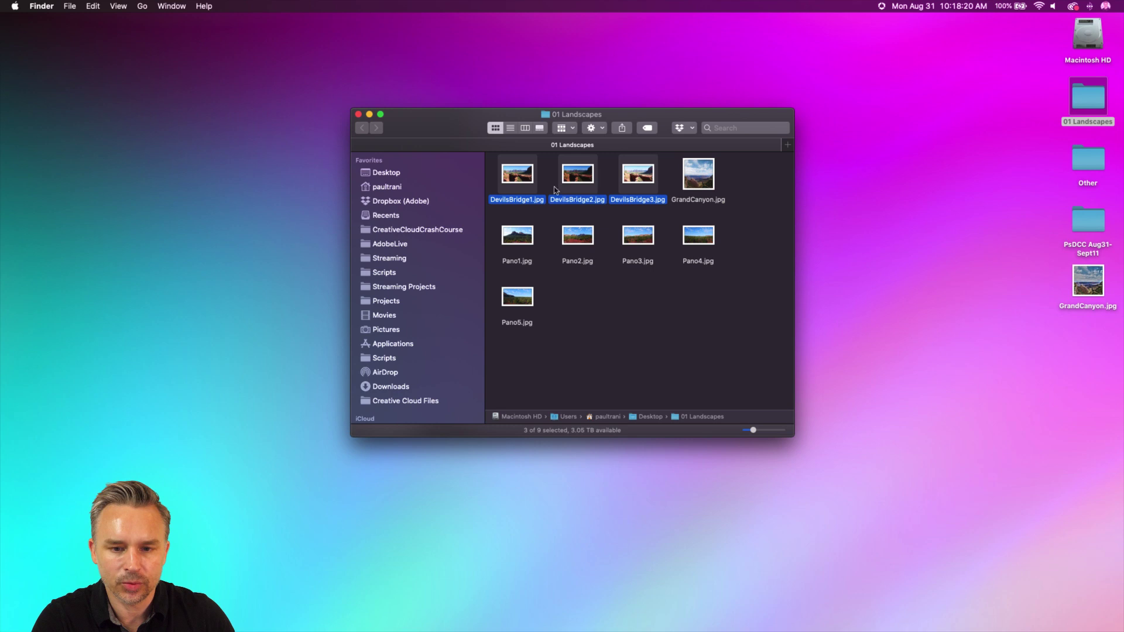
pyautogui.moveTo(515, 186); pyautogui.dragTo(289, 622)
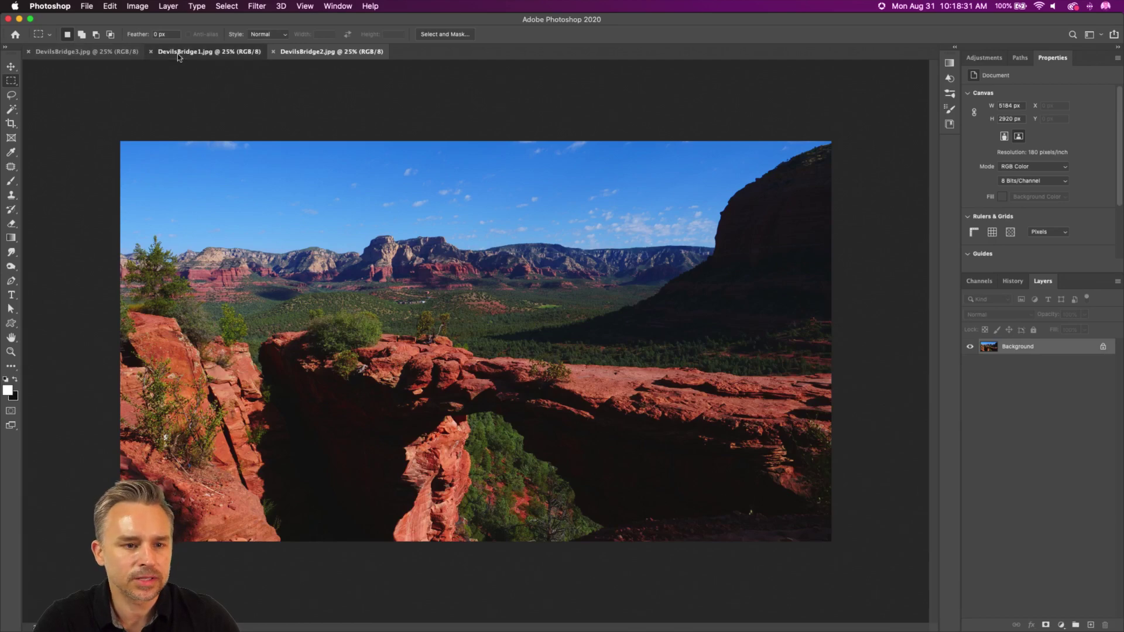
# Switch between the three open DevilsBridge images and compare the brightness of sky, rock and shadows.
pyautogui.click(177, 54)
pyautogui.click(116, 54)
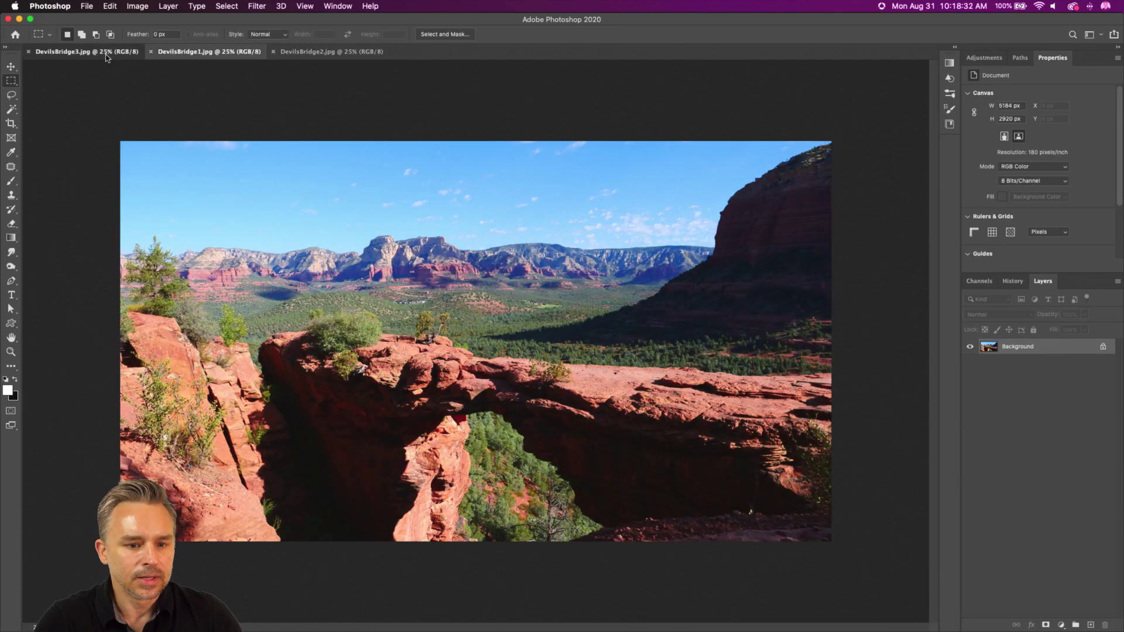
pyautogui.click(233, 54)
pyautogui.click(303, 55)
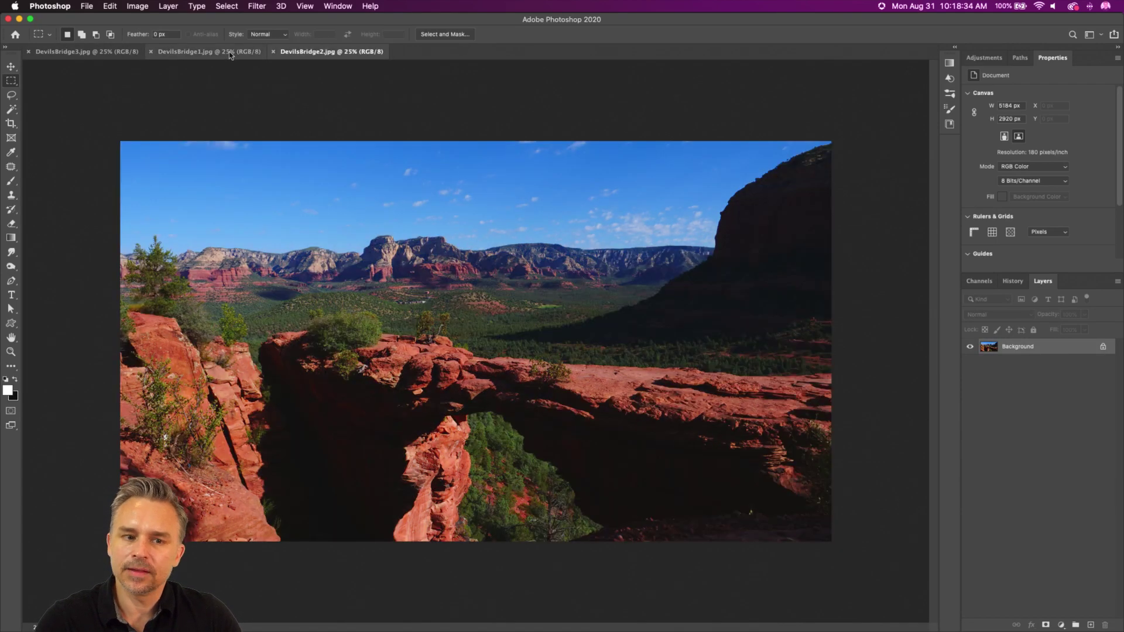
pyautogui.click(230, 55)
pyautogui.click(90, 52)
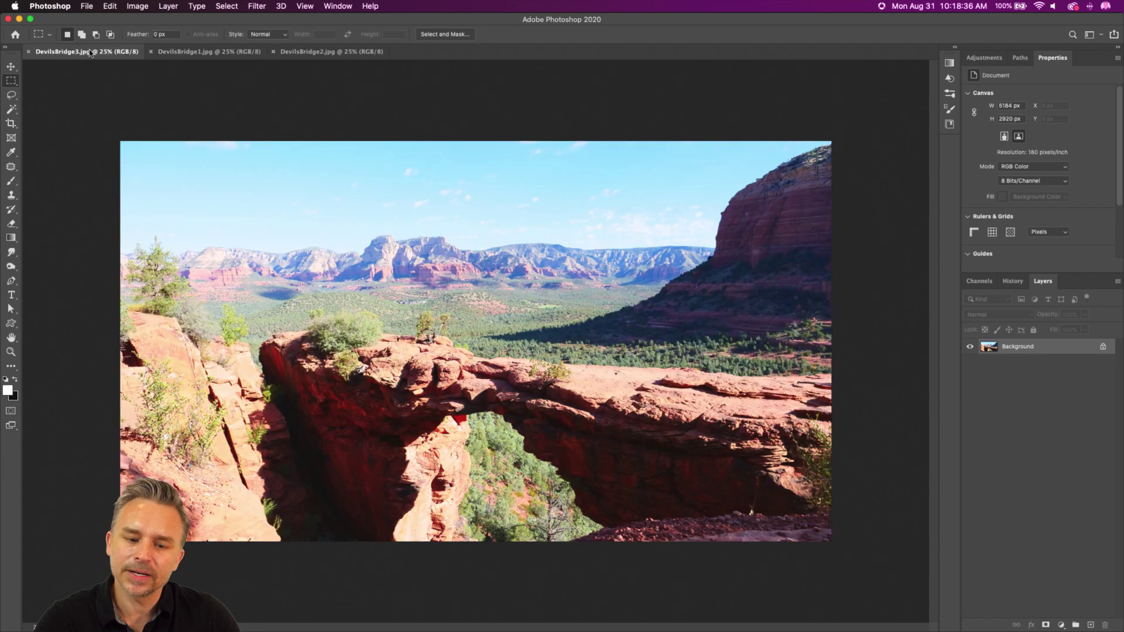
pyautogui.click(217, 54)
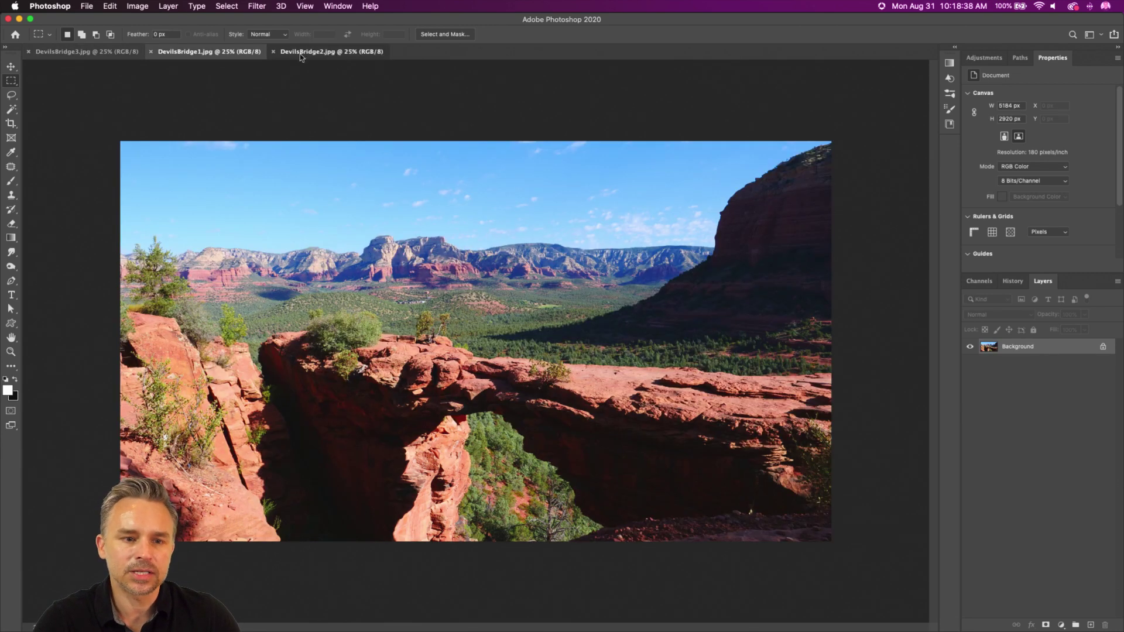
pyautogui.click(300, 53)
pyautogui.click(217, 54)
pyautogui.click(90, 52)
# Start Merge to HDR Pro with the three open DevilsBridge files as source images, keeping automatic alignment on.
pyautogui.click(87, 6)
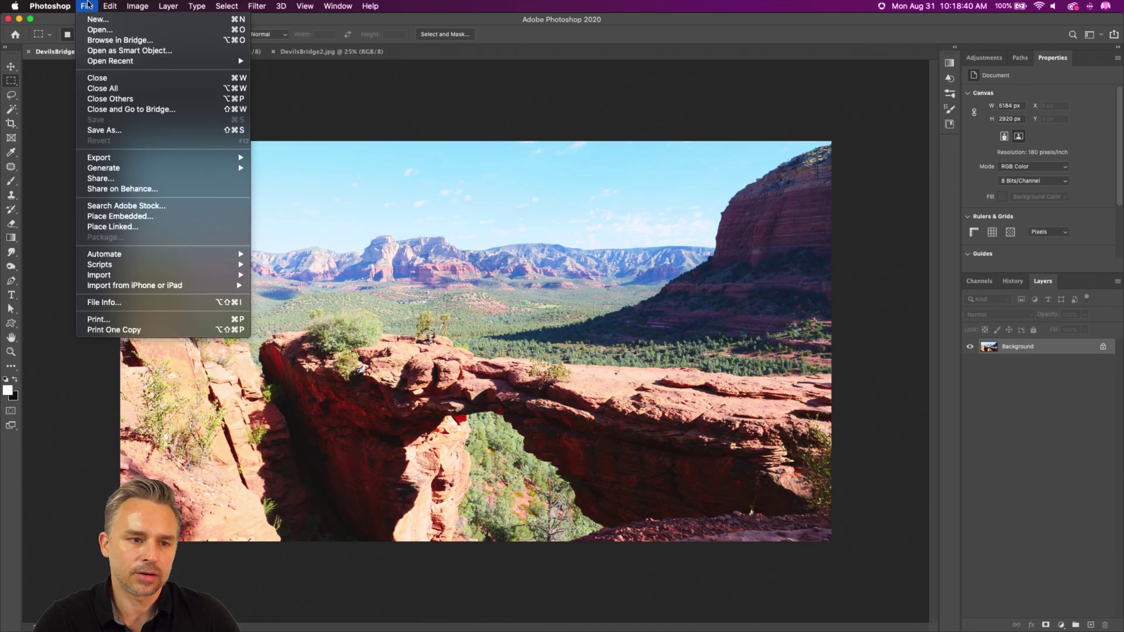
pyautogui.moveTo(127, 287)
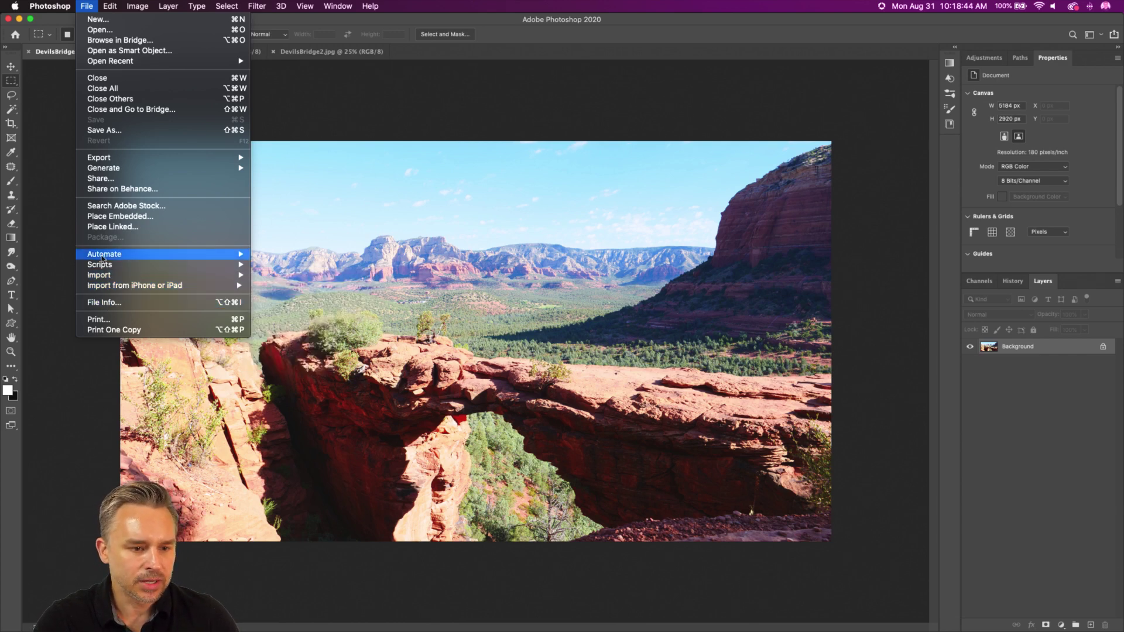
pyautogui.moveTo(103, 258)
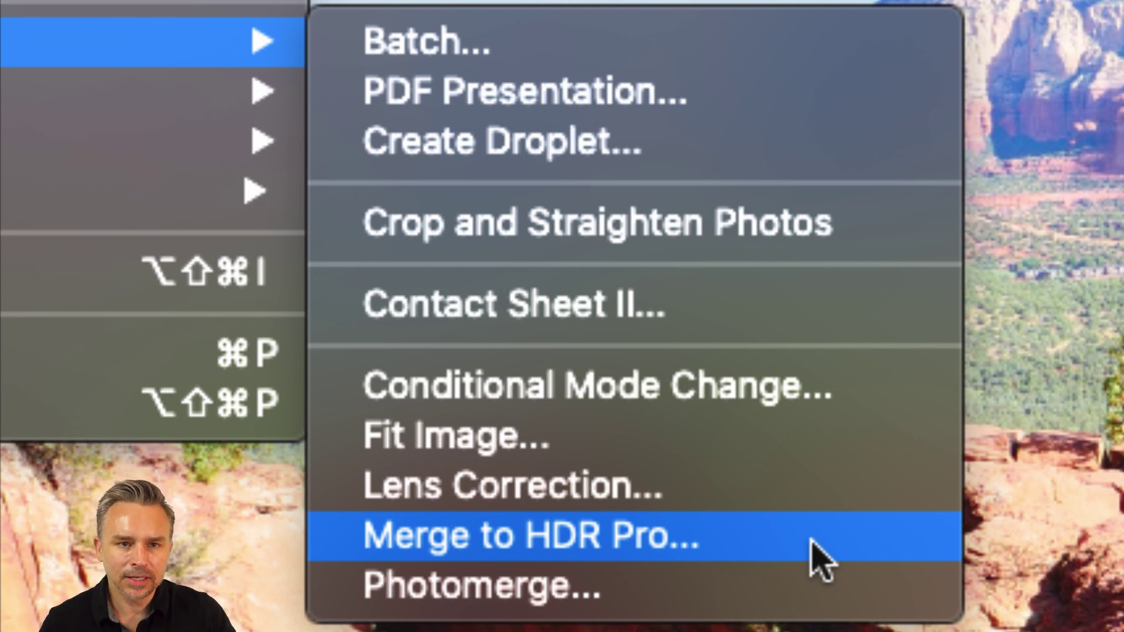
pyautogui.click(820, 559)
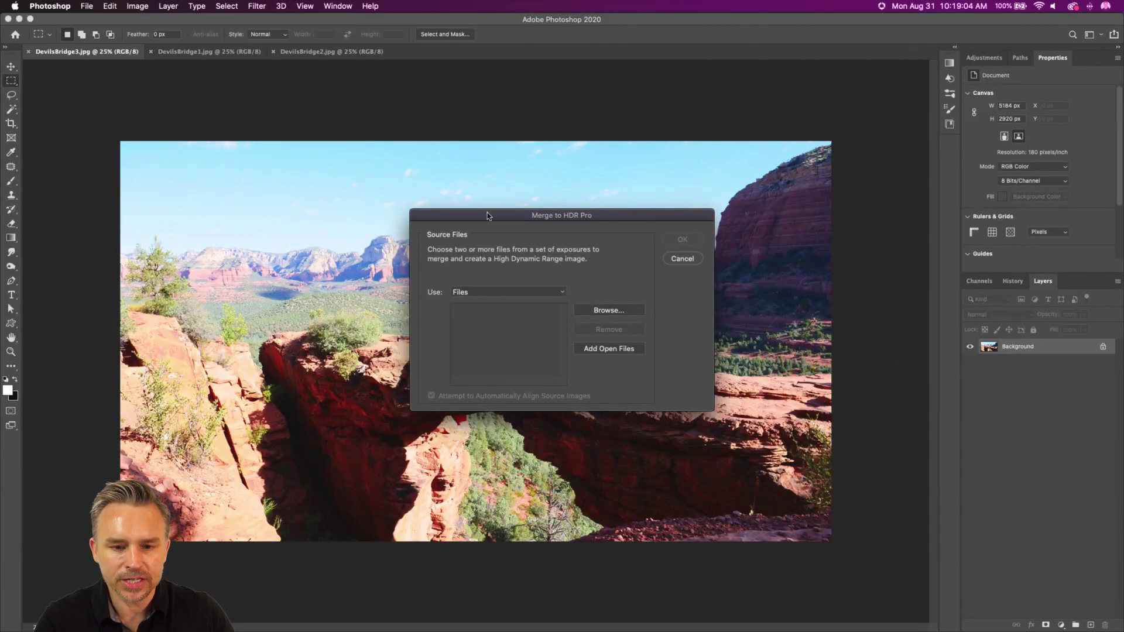
pyautogui.moveTo(487, 215); pyautogui.dragTo(528, 195)
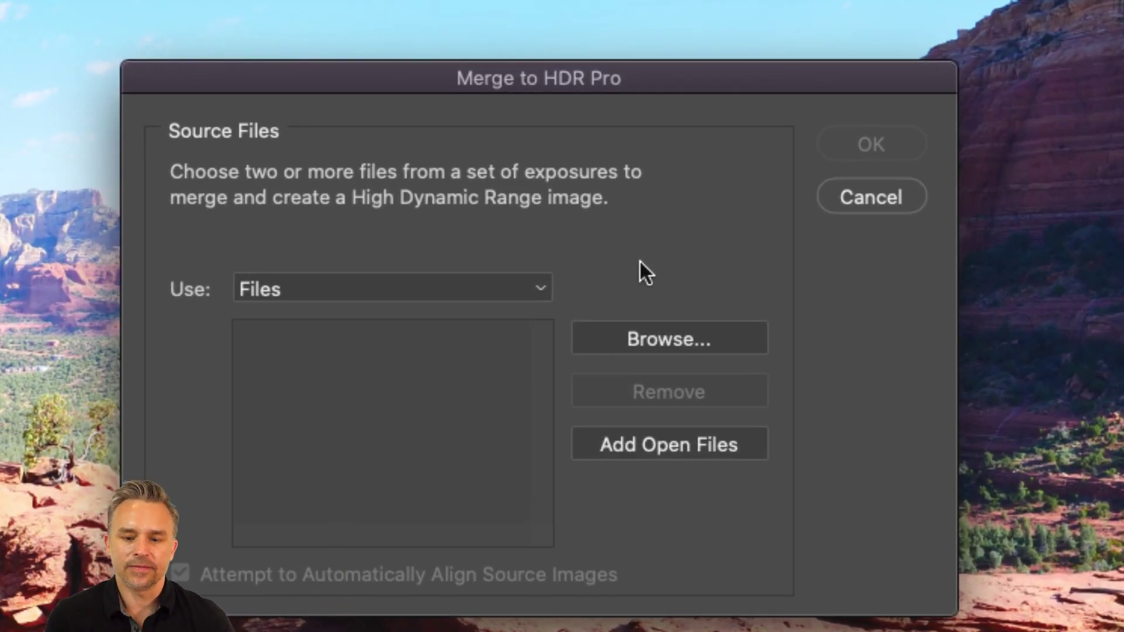
pyautogui.click(623, 441)
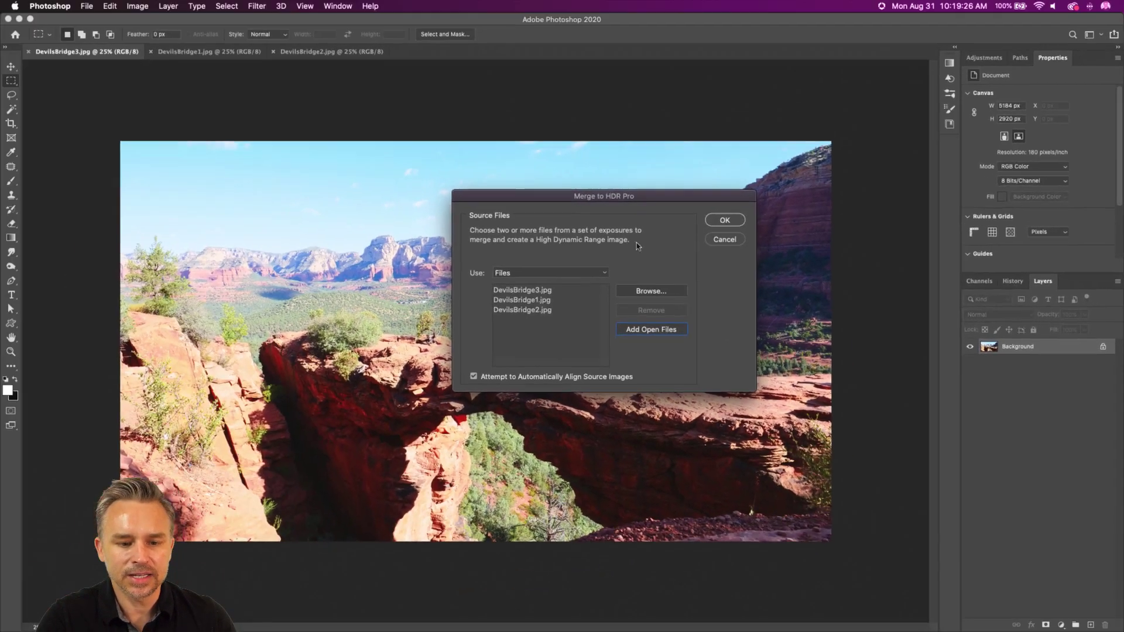
pyautogui.click(755, 136)
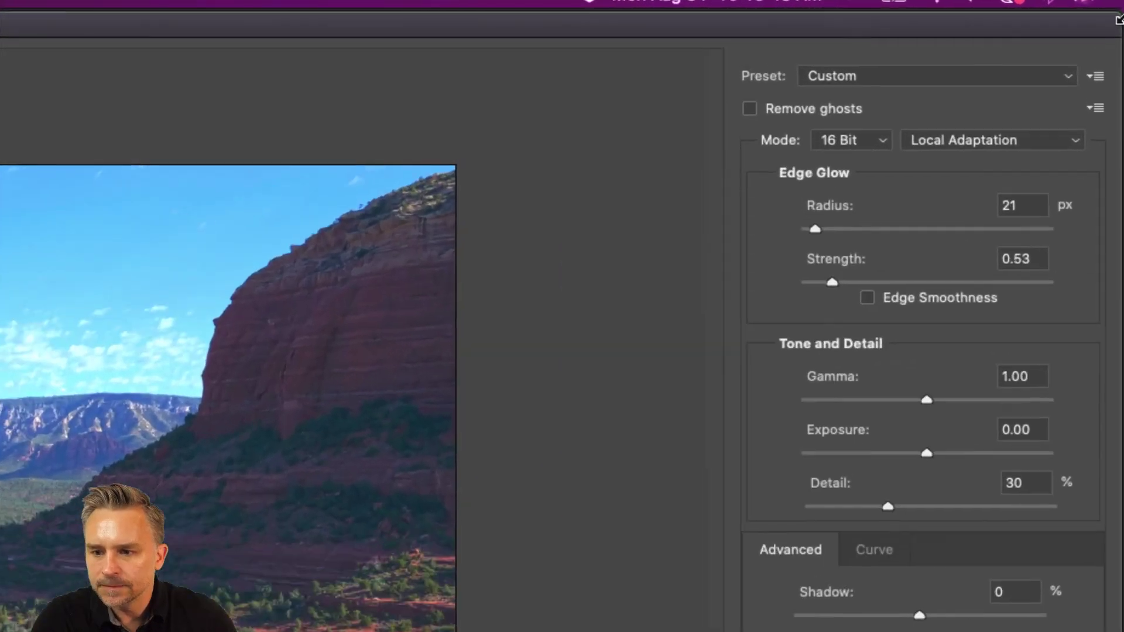
# Apply the Scott5 preset to the HDR merge.
pyautogui.click(923, 72)
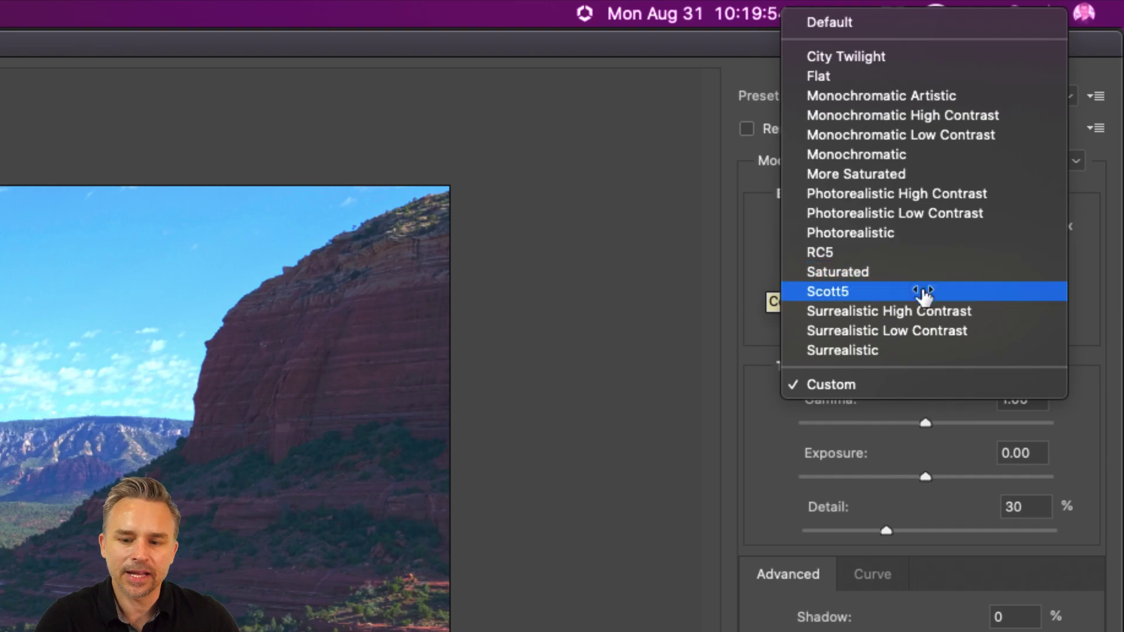
pyautogui.click(925, 292)
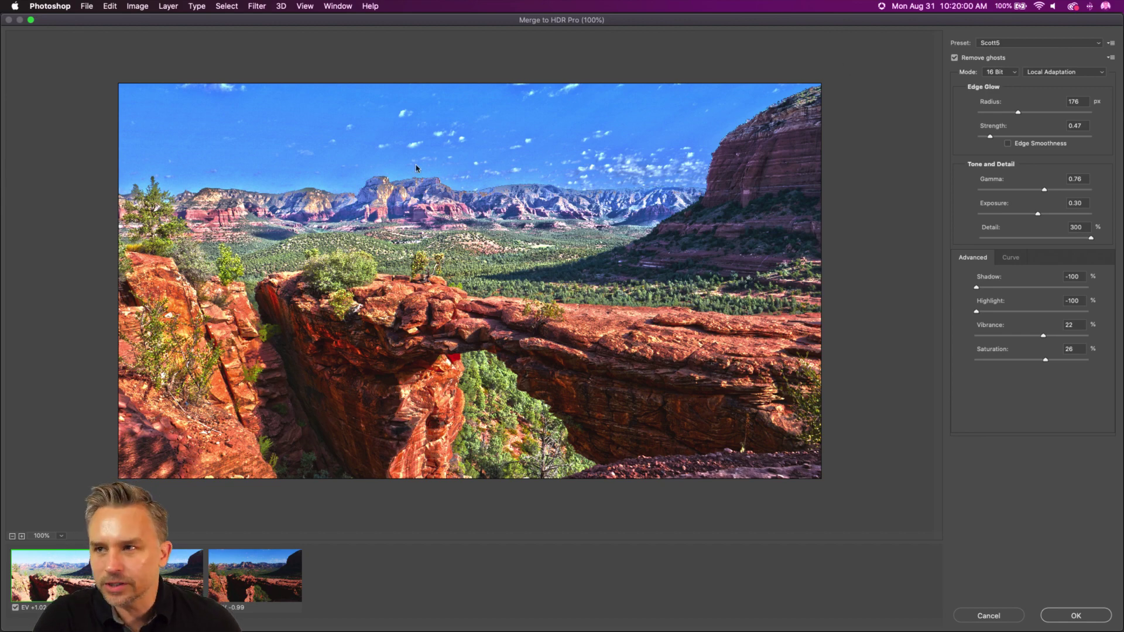
# Examine the HDR preview's rock and sky detail at 200% and check the three source exposures.
pyautogui.click(324, 288)
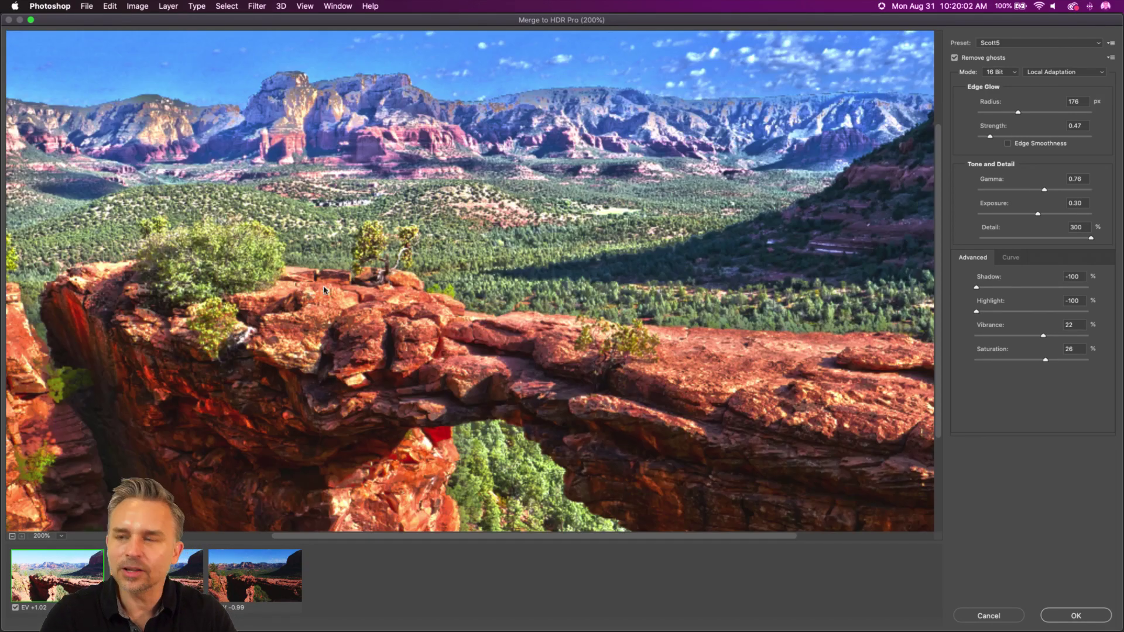
pyautogui.scroll(-3, 415, 322)
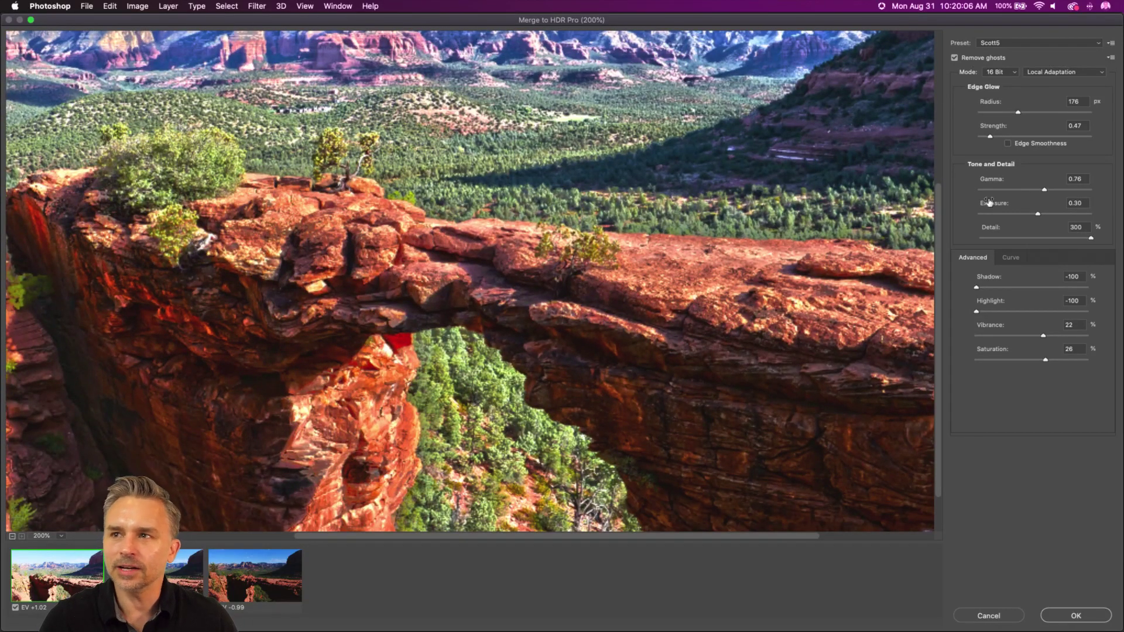
pyautogui.click(176, 577)
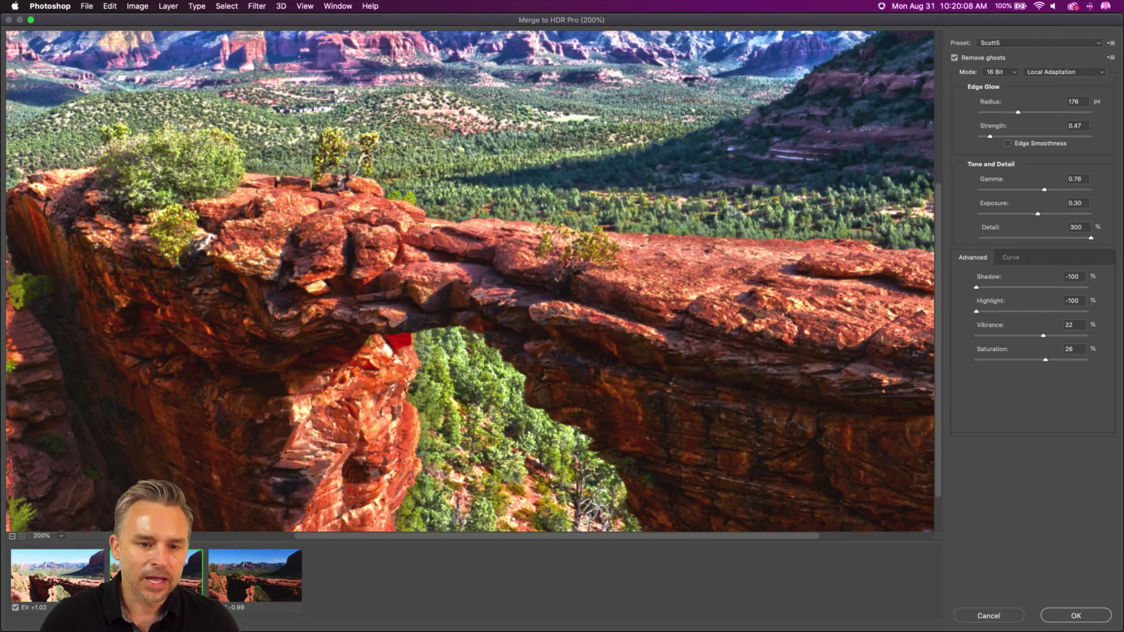
pyautogui.click(56, 576)
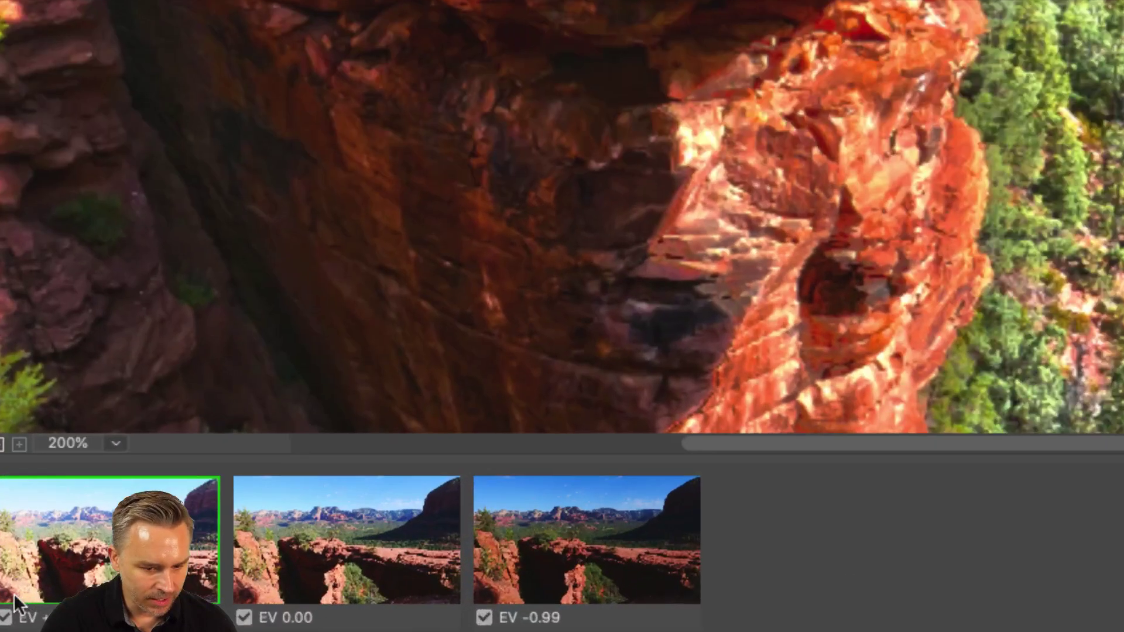
pyautogui.click(606, 579)
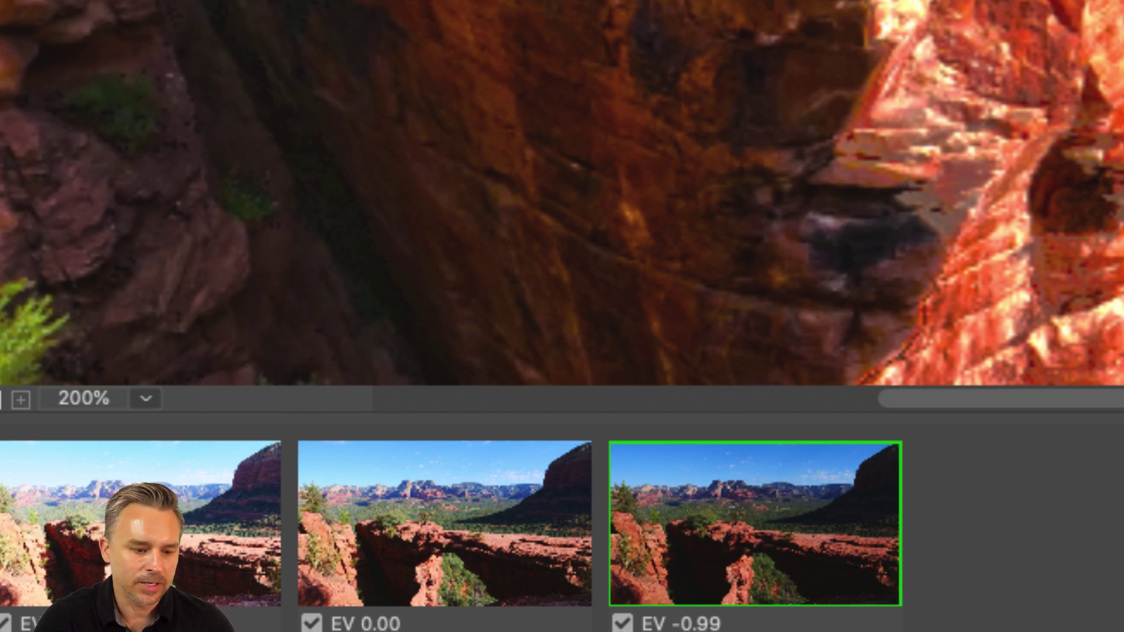
pyautogui.click(78, 546)
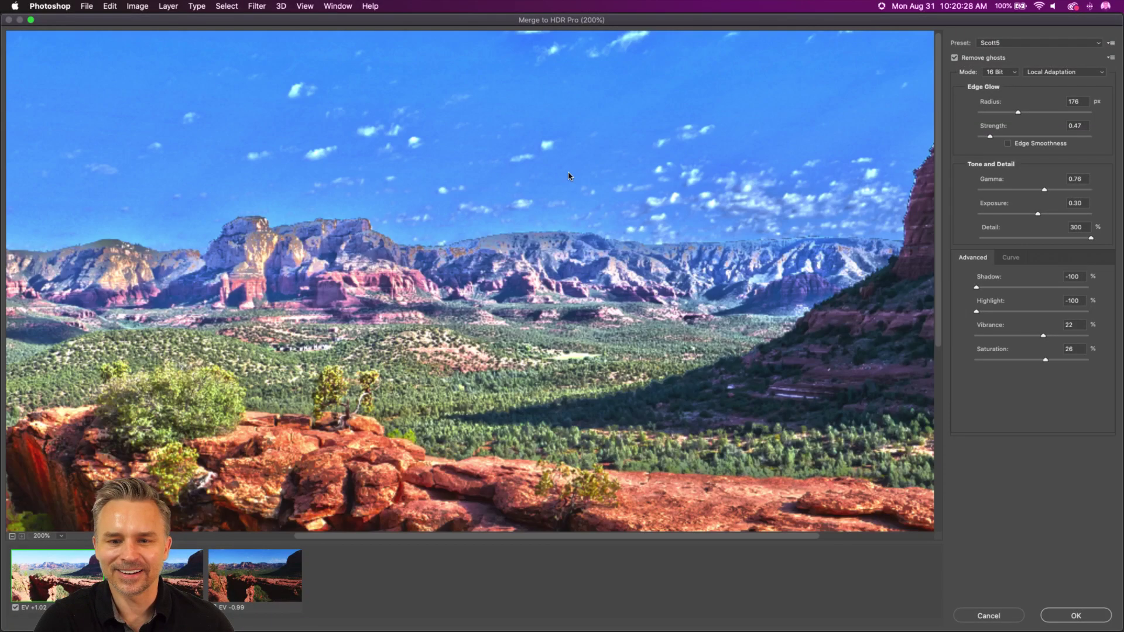
pyautogui.scroll(-5, 568, 176)
pyautogui.press('super+minus')
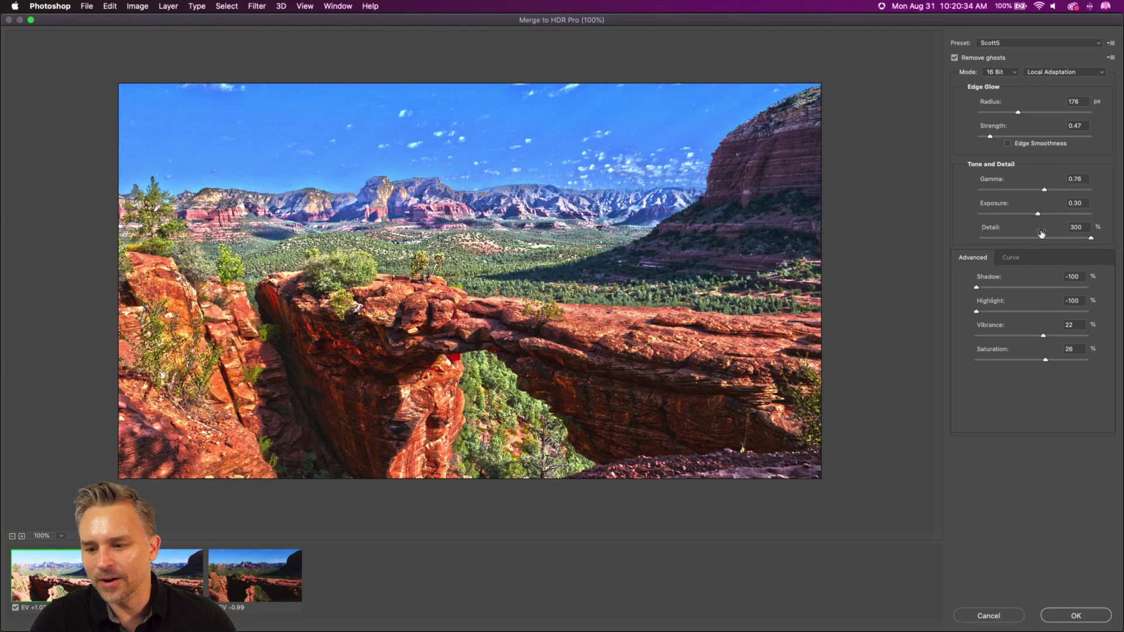
# Lower Detail to 212%, adjust Gamma, and create the merged HDR image from these settings.
pyautogui.moveTo(1090, 238); pyautogui.dragTo(1067, 238)
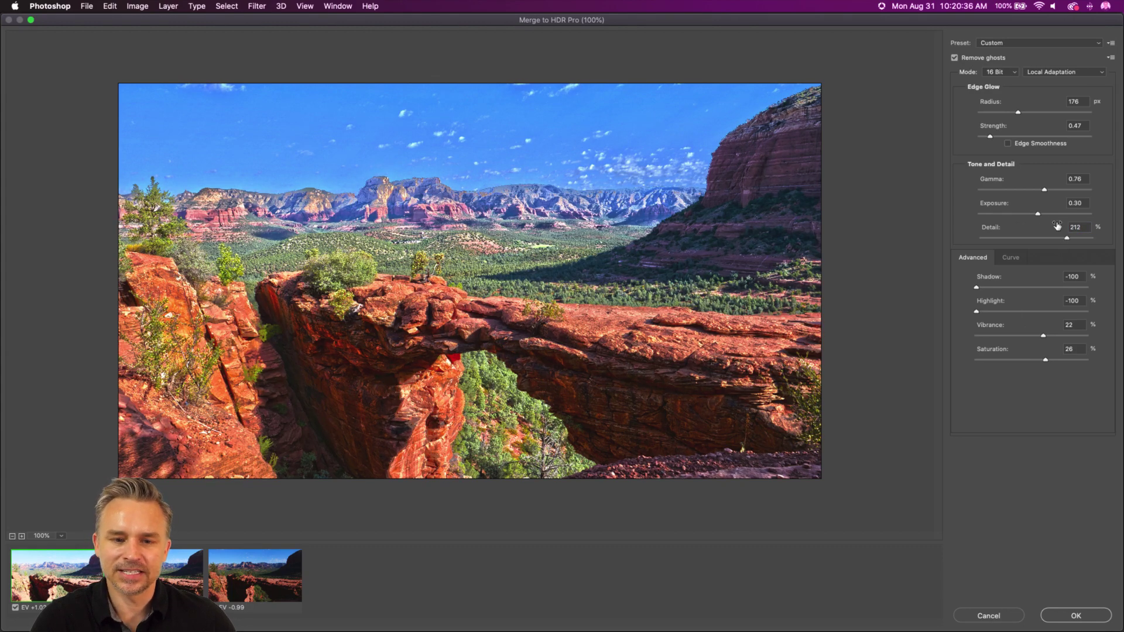
pyautogui.moveTo(1031, 189); pyautogui.dragTo(1051, 193)
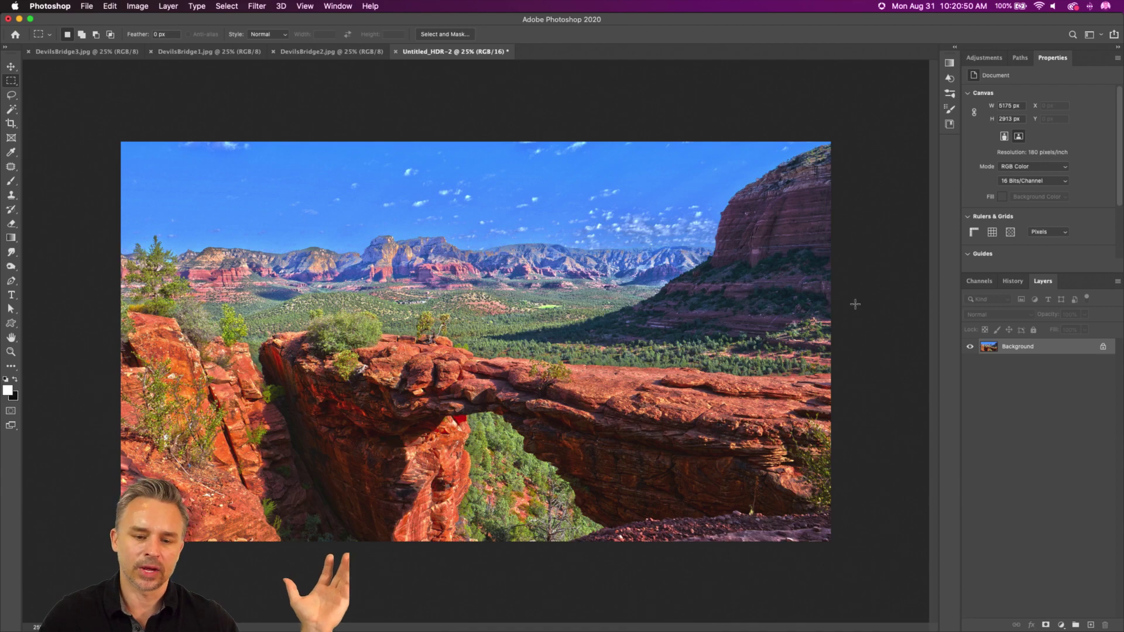
pyautogui.press('super+equal')
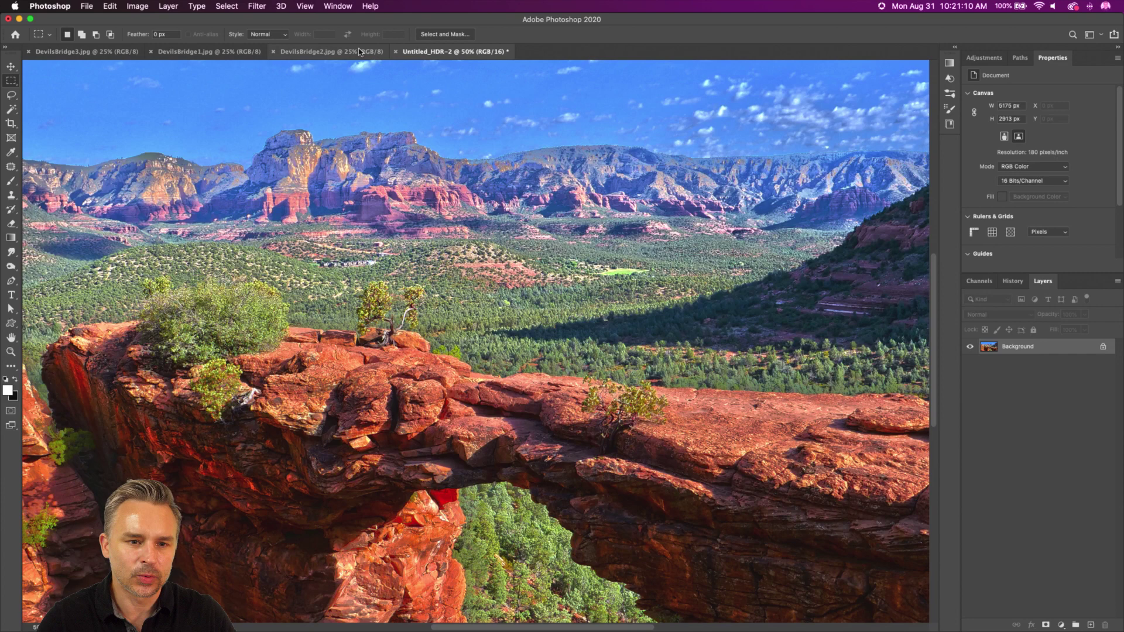
# Close the merged HDR image without saving and close the DevilsBridge source photos.
pyautogui.press('super+w')
pyautogui.click(524, 214)
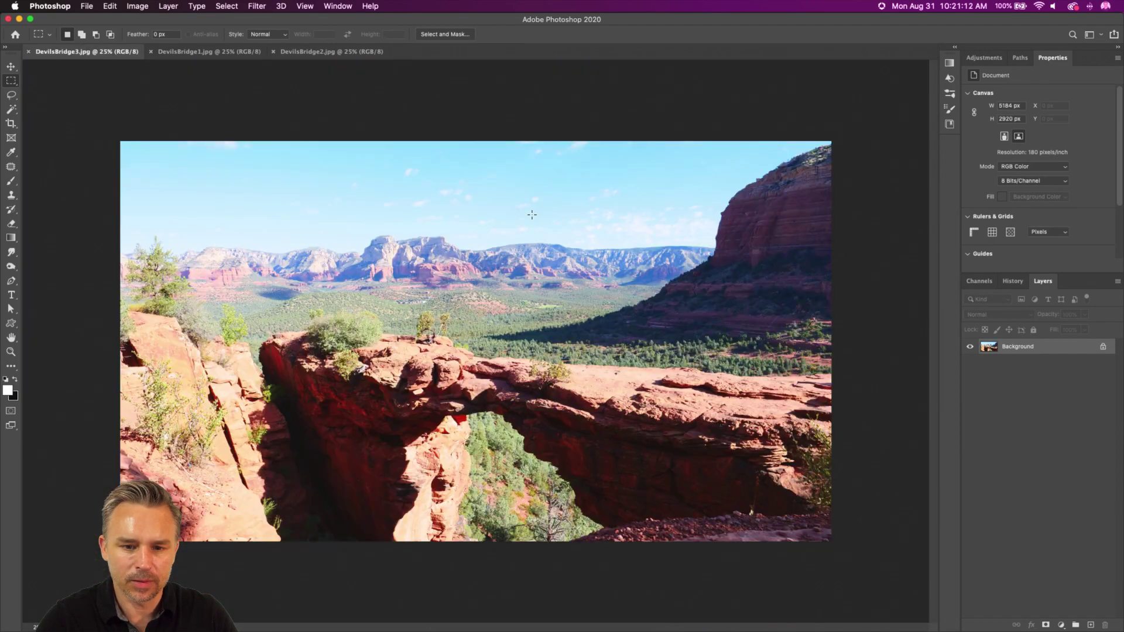
pyautogui.press('super+w')
pyautogui.press('super+w')
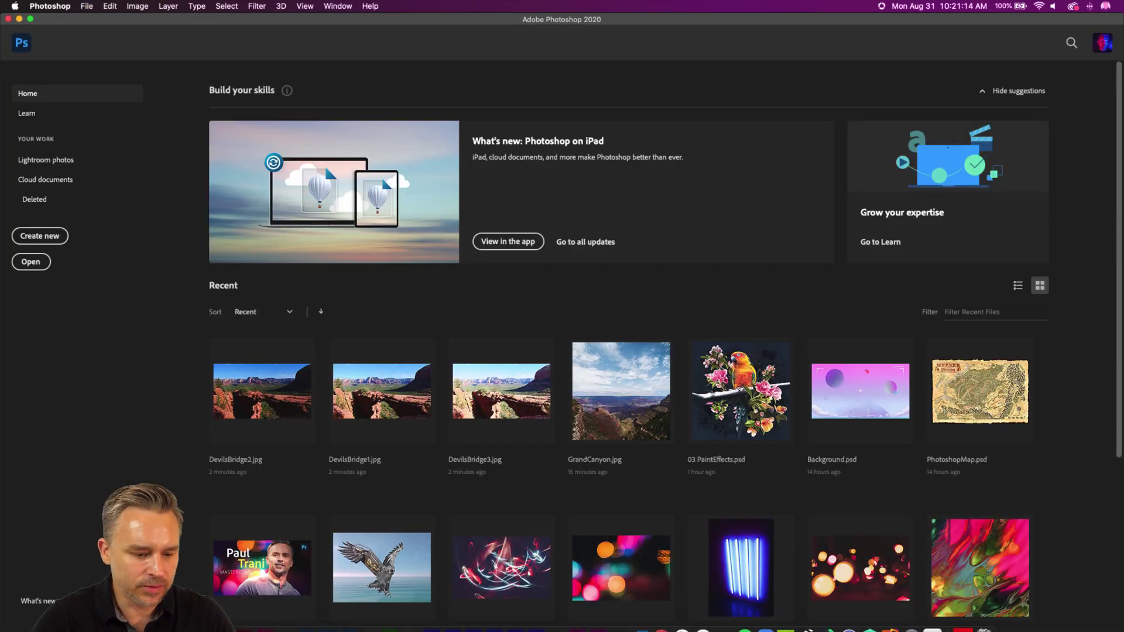
# Switch to the 01 Landscapes folder and open Pano1.jpg through Pano5.jpg together in Photoshop.
pyautogui.click(140, 619)
pyautogui.click(702, 346)
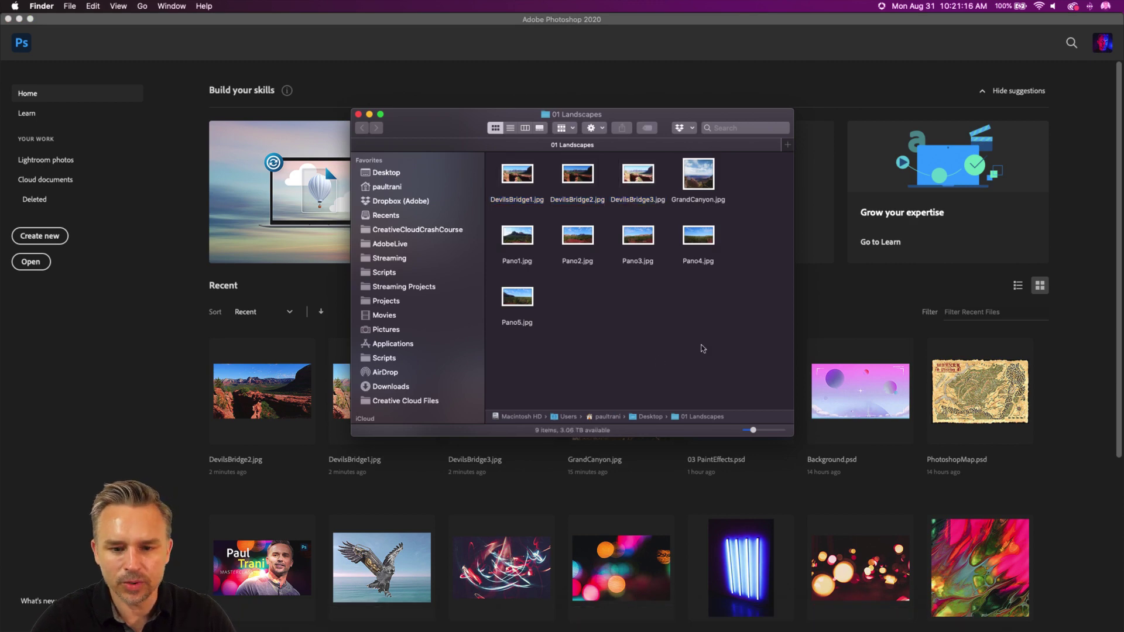
pyautogui.moveTo(746, 340); pyautogui.dragTo(304, 624)
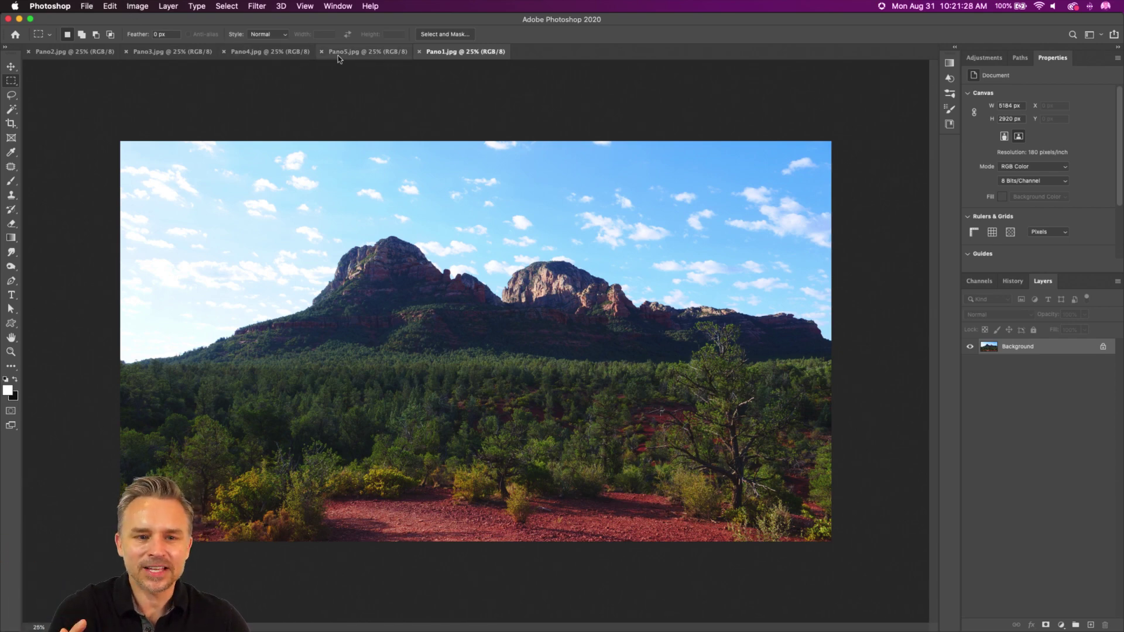
# Look through the open Pano images, including Pano4.jpg and Pano3.jpg, to see how the scenes overlap.
pyautogui.click(319, 54)
pyautogui.click(257, 53)
pyautogui.click(179, 53)
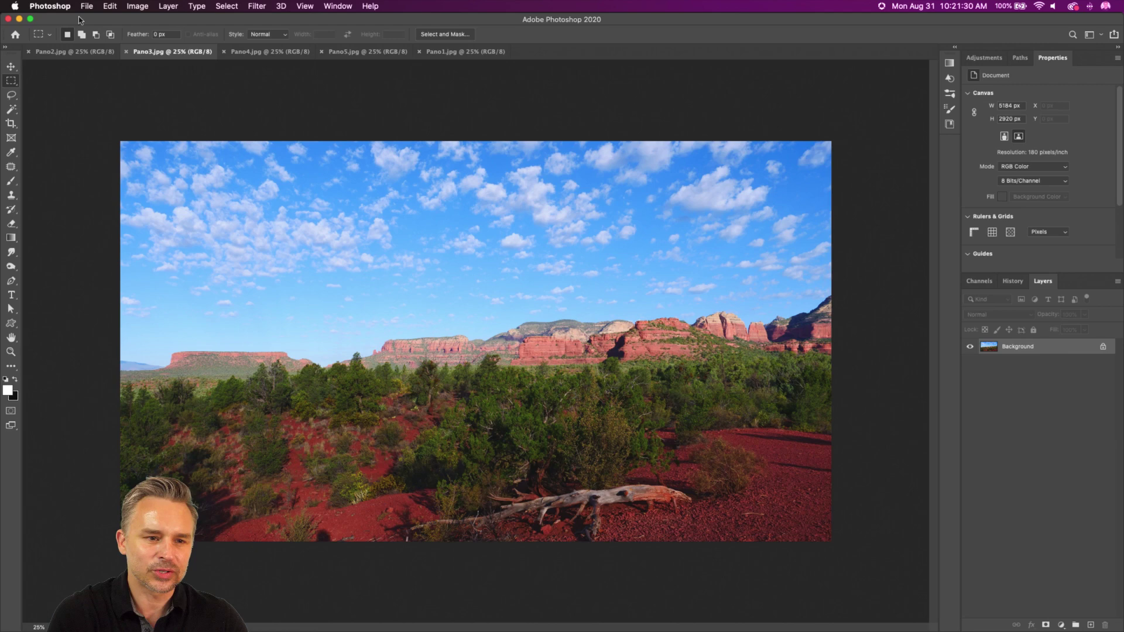
# Start a Photomerge for the panorama and set its layout to Auto.
pyautogui.click(91, 6)
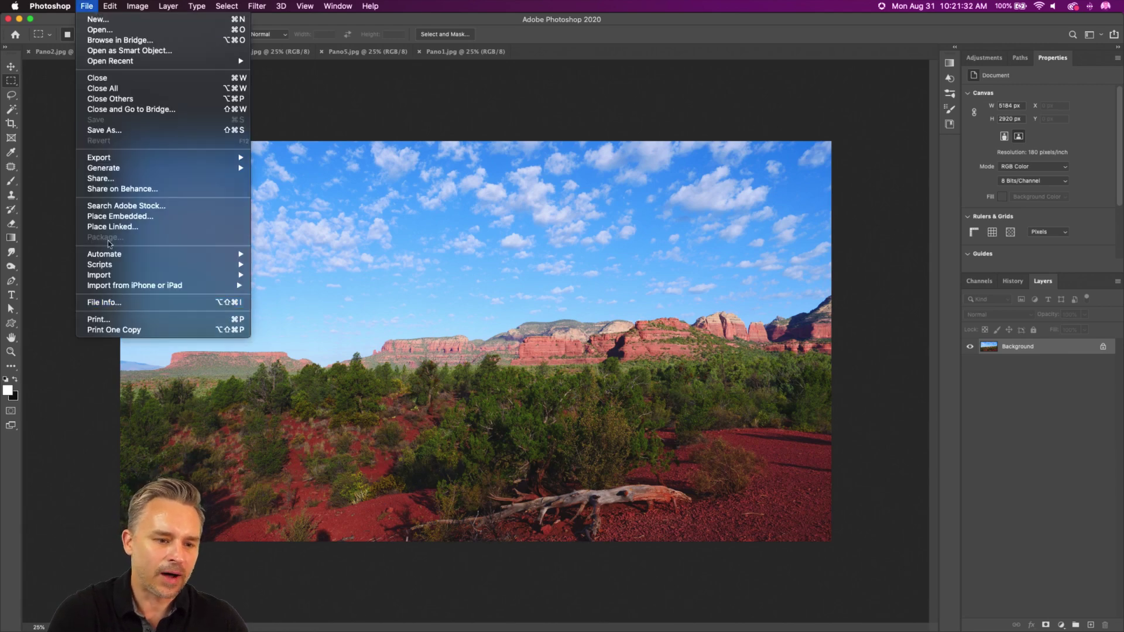
pyautogui.moveTo(99, 257)
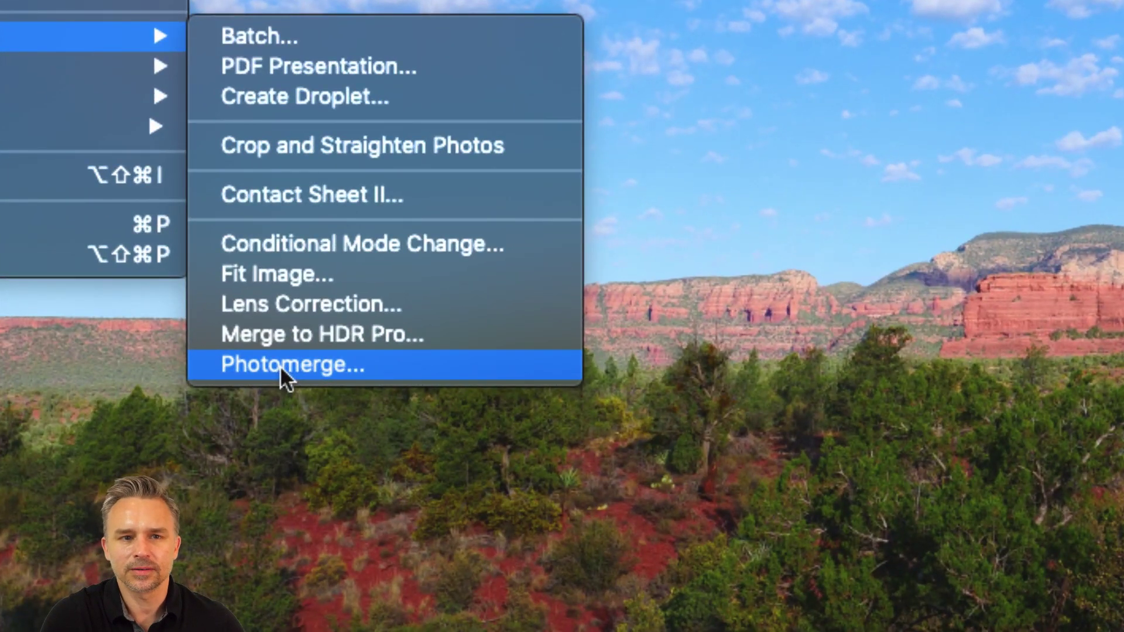
pyautogui.click(279, 365)
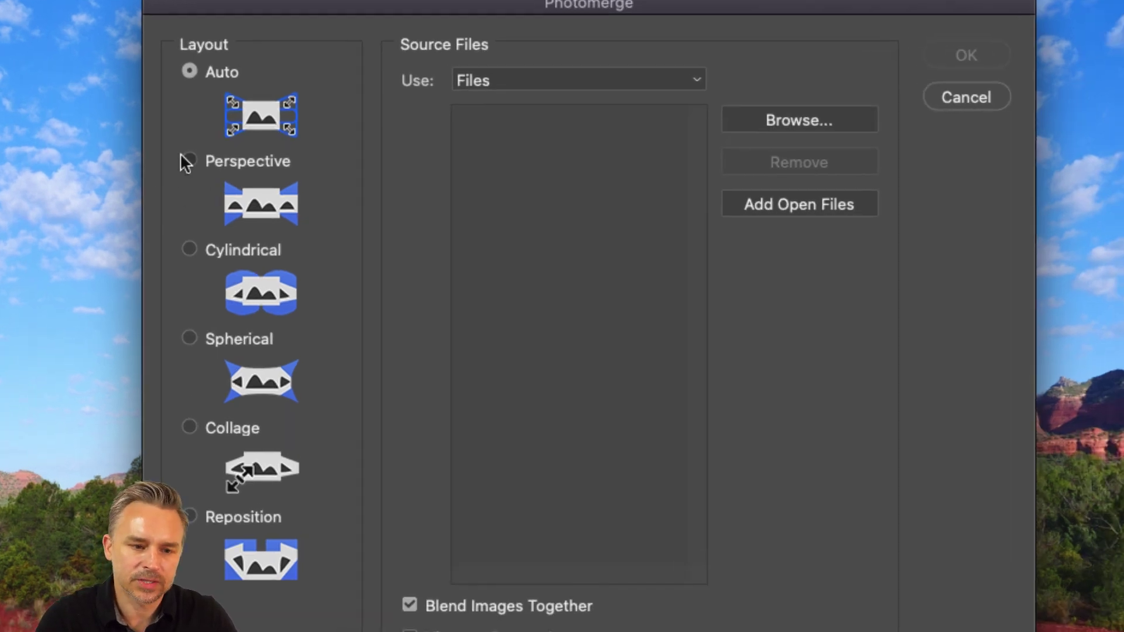
pyautogui.click(185, 164)
pyautogui.click(189, 250)
pyautogui.click(189, 71)
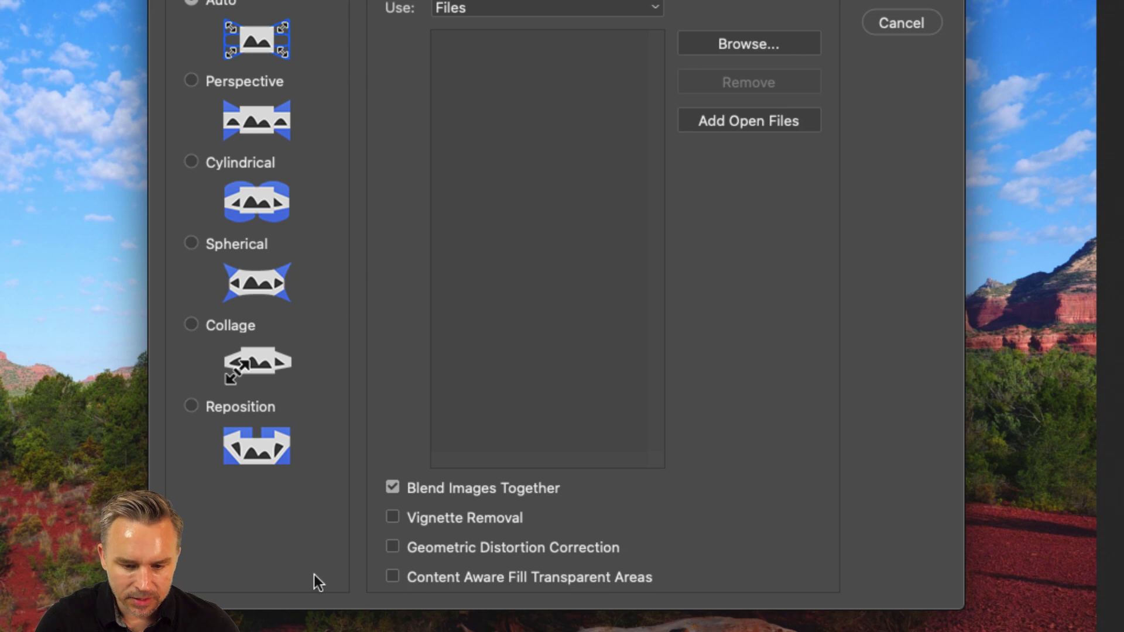
# Enable Content Aware Fill Transparent Areas, add all open Pano files as sources, and run the Photomerge.
pyautogui.click(393, 579)
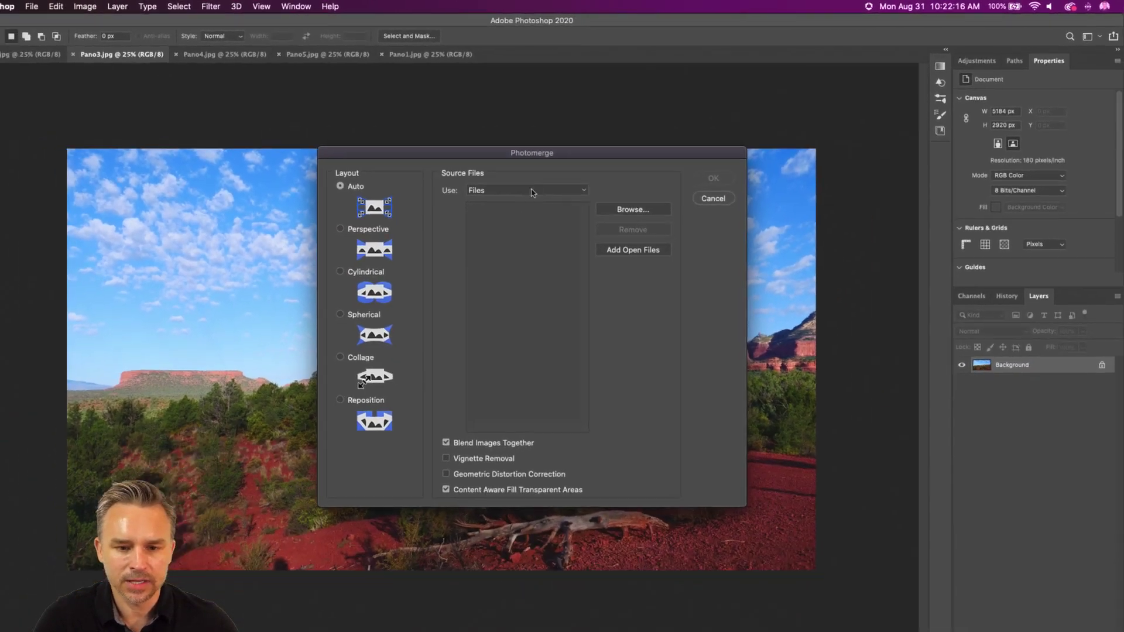
pyautogui.click(612, 256)
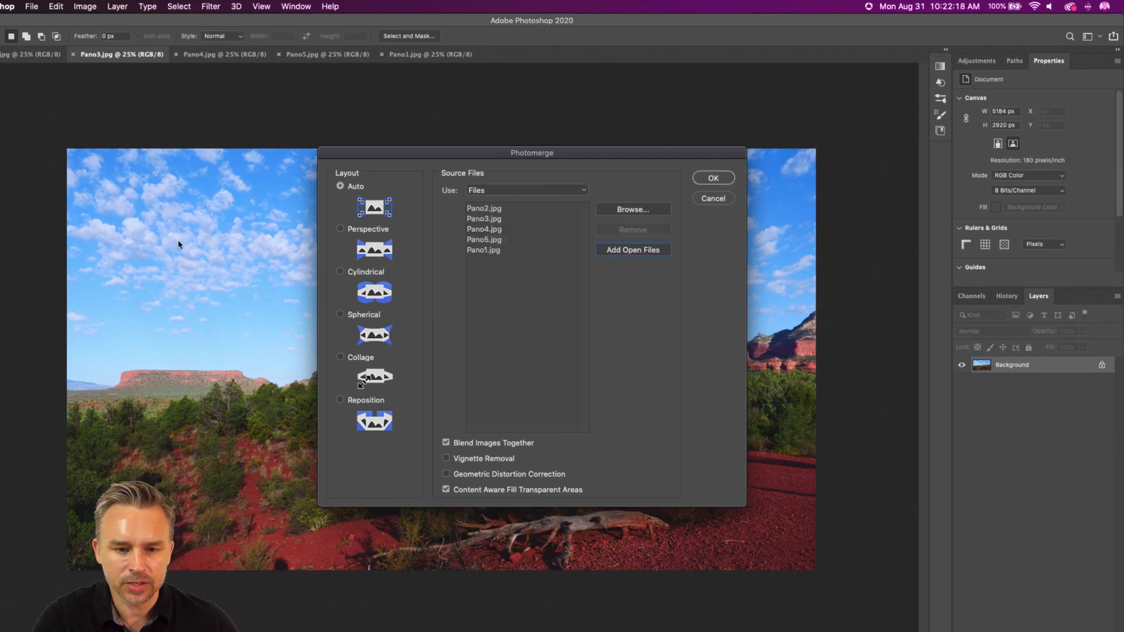
pyautogui.click(713, 178)
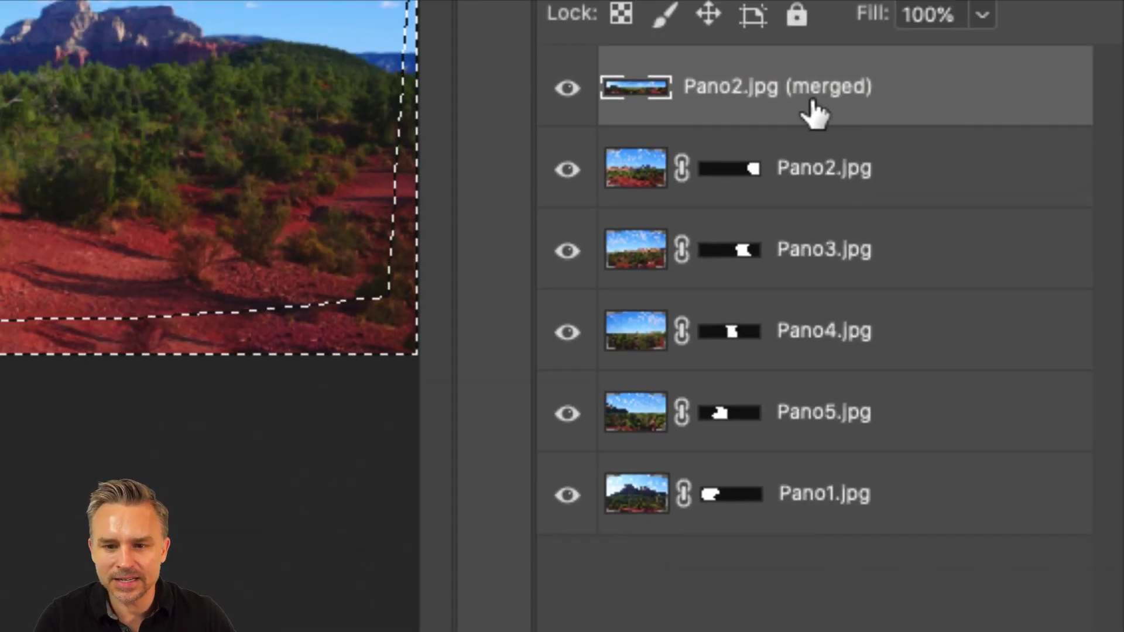
# Deselect the filled areas and select several layers of the panorama in turn, ending on Pano2.jpg (merged).
pyautogui.press('super+d')
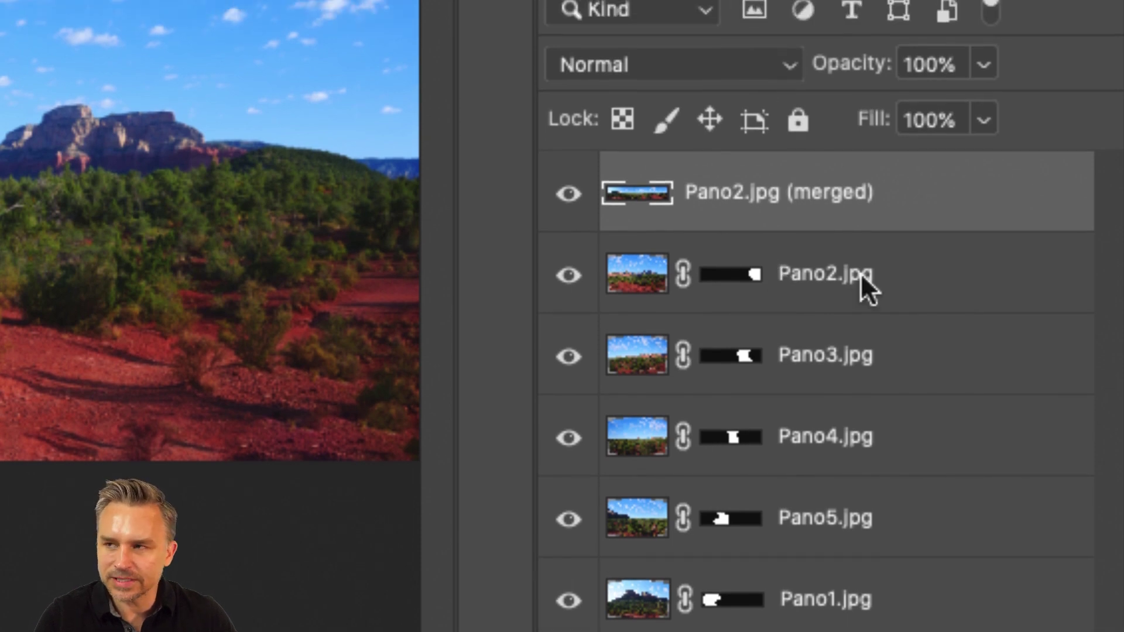
pyautogui.click(866, 287)
pyautogui.click(836, 363)
pyautogui.click(831, 433)
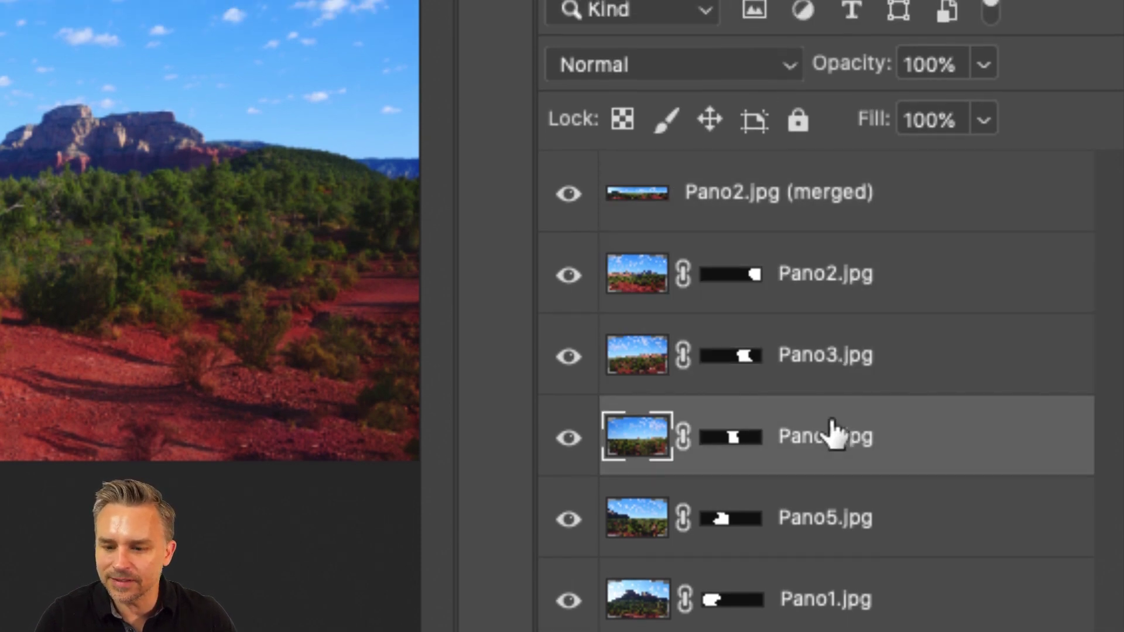
pyautogui.click(827, 272)
pyautogui.click(832, 215)
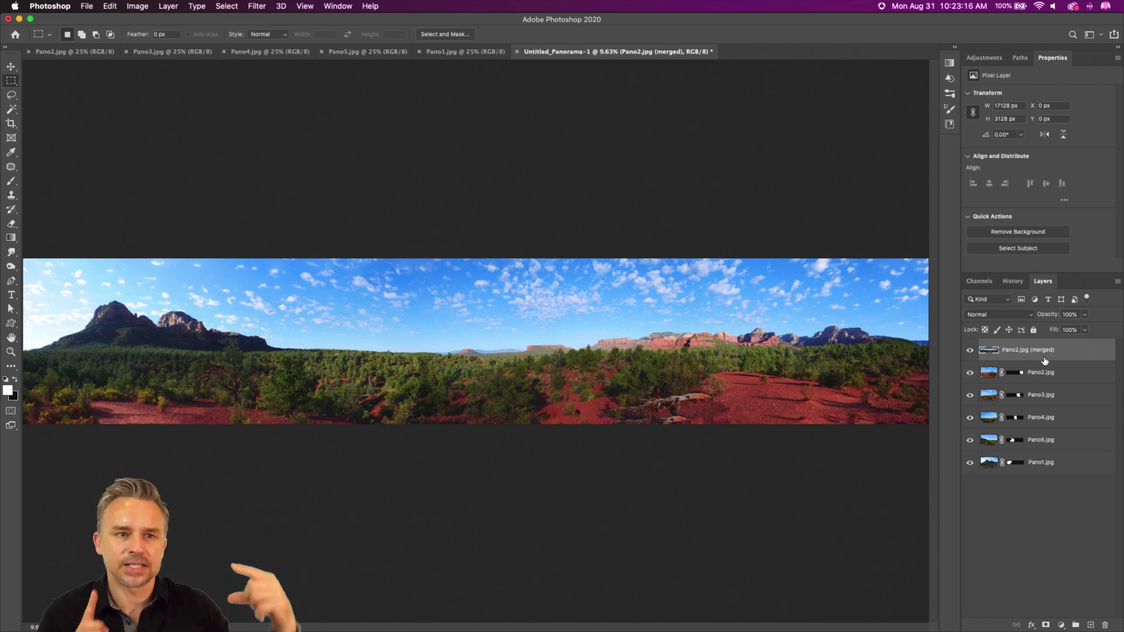
# Hide and show the merged layer to compare the filled panorama with the unfilled stitched edges.
pyautogui.click(971, 352)
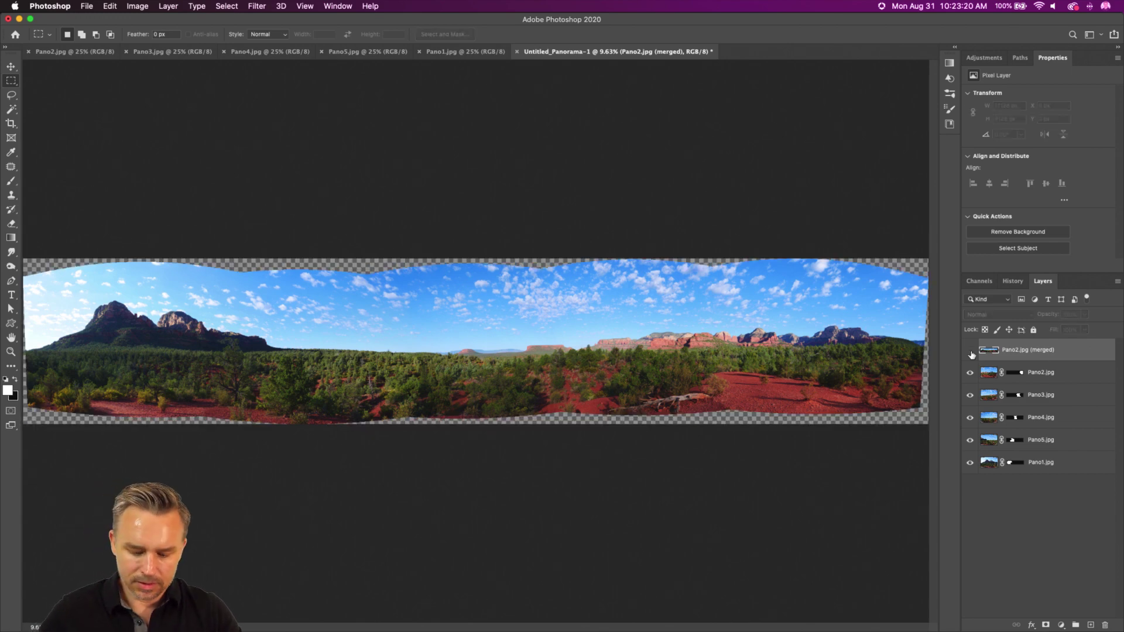
pyautogui.press('super+equal')
pyautogui.press('super+equal')
pyautogui.click(971, 352)
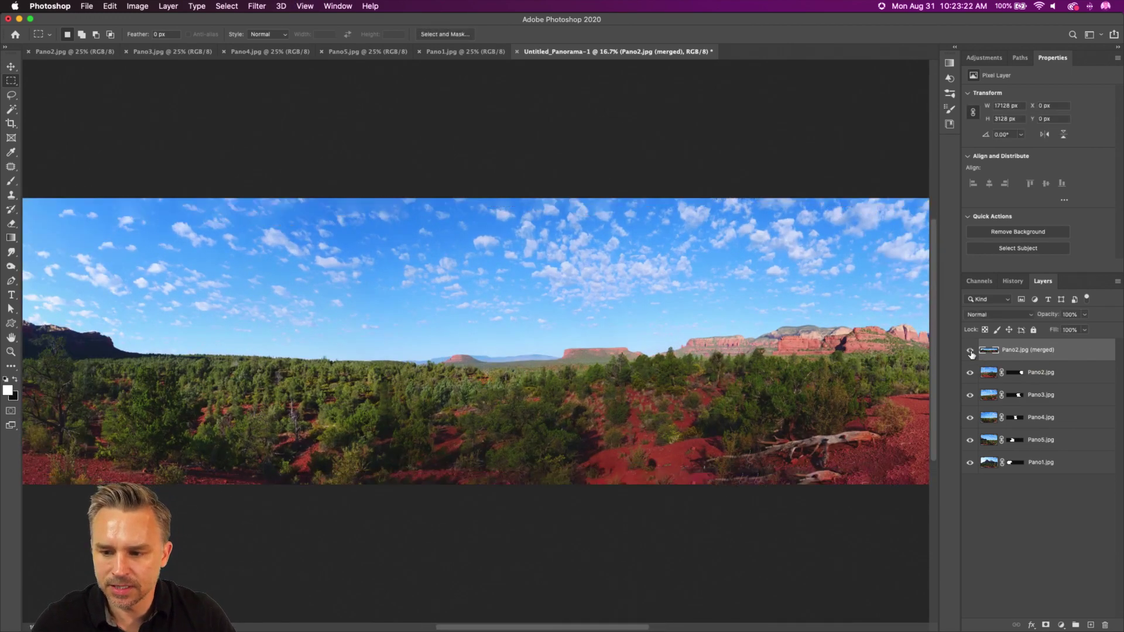
# Hide all layers above Pano1.jpg, and show them again one after another to examine how the masked photos fit together.
pyautogui.click(971, 352)
pyautogui.moveTo(969, 377); pyautogui.dragTo(973, 425)
pyautogui.click(970, 440)
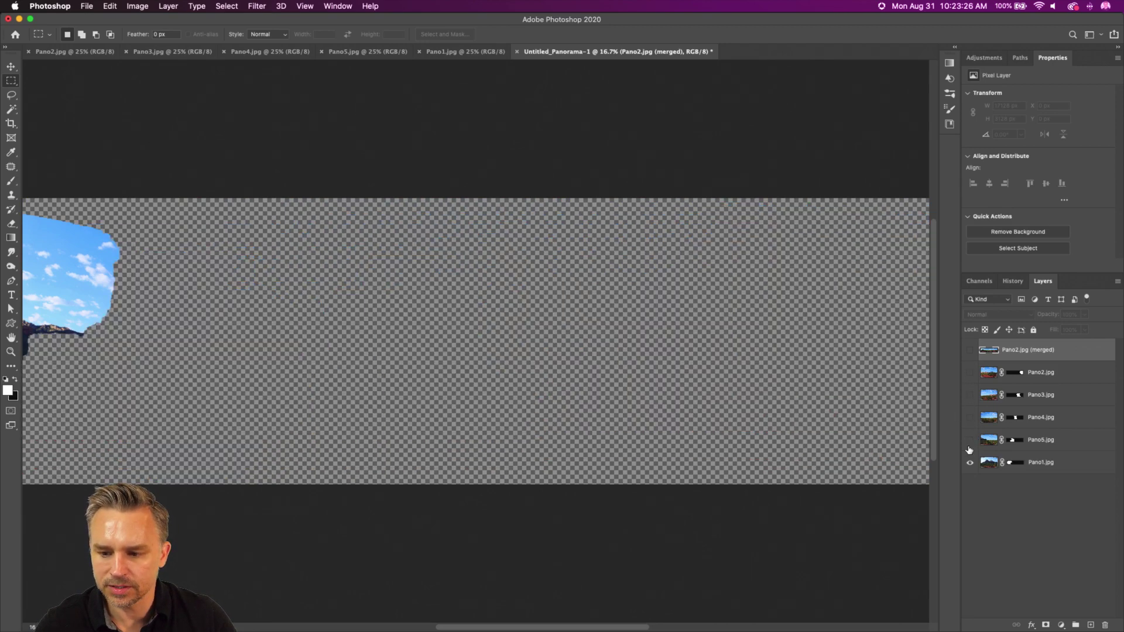
pyautogui.click(971, 440)
pyautogui.click(969, 418)
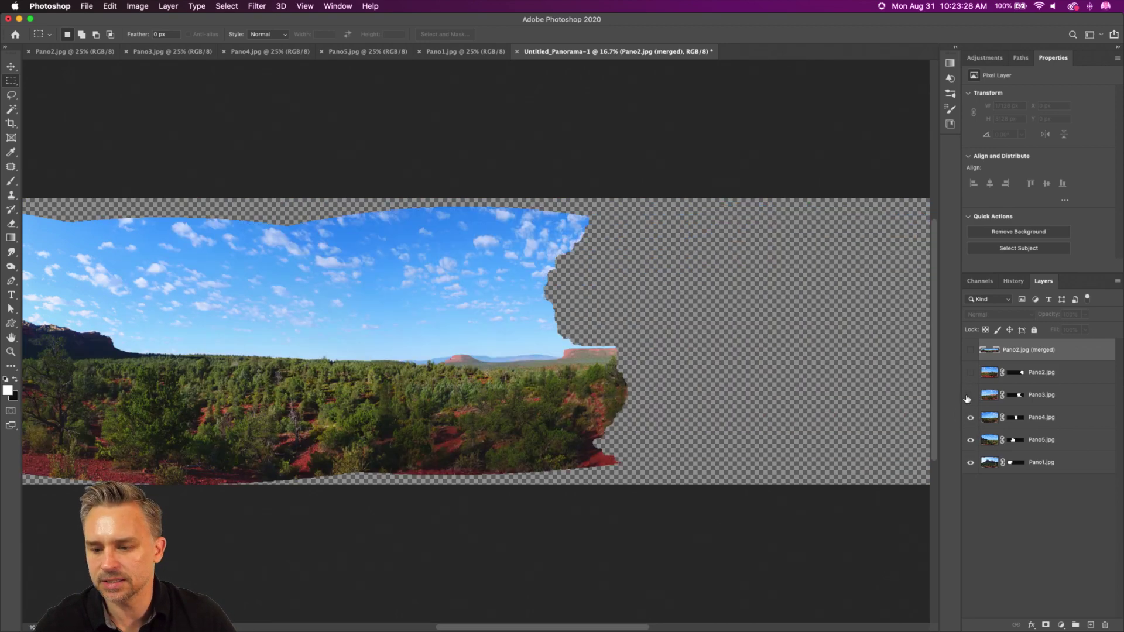
pyautogui.moveTo(972, 395); pyautogui.dragTo(974, 349)
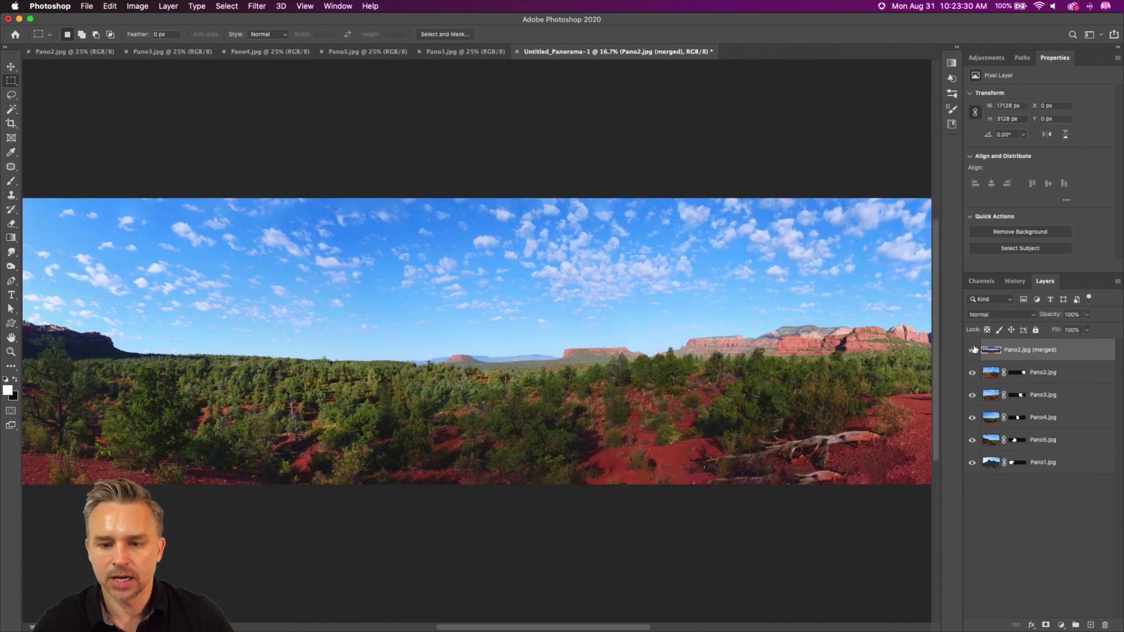
# Examine the panorama up close and in full-screen mode, from the dark mountains across to the fallen logs, and return to the standard view.
pyautogui.press('super+equal')
pyautogui.press('super+equal')
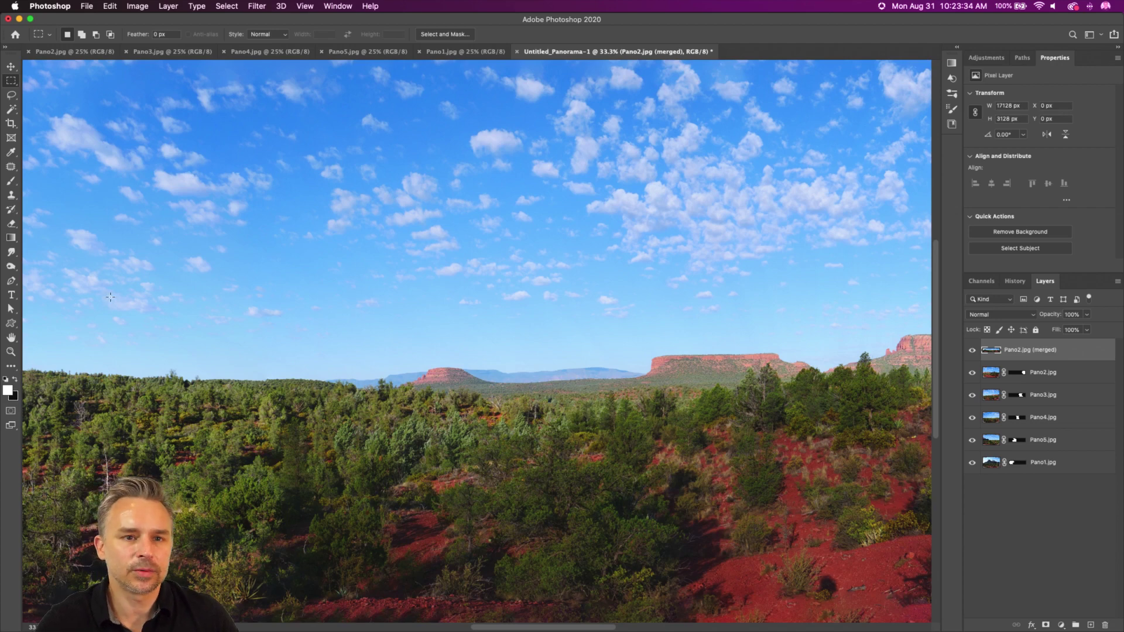
pyautogui.press('super+minus')
pyautogui.press('super+minus')
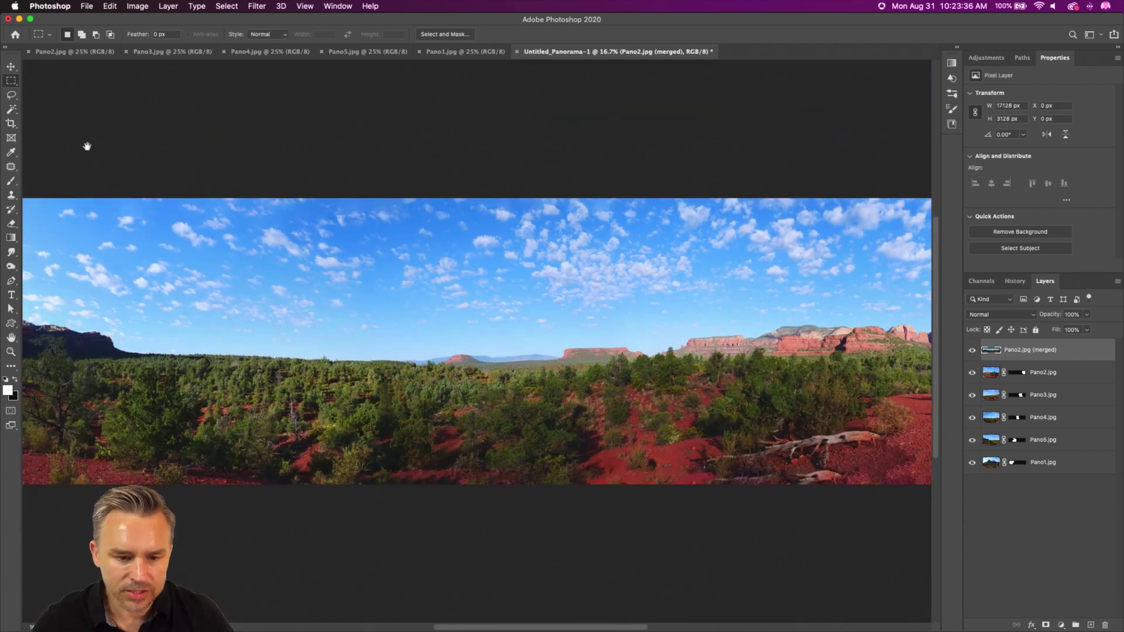
pyautogui.press('f')
pyautogui.press('f')
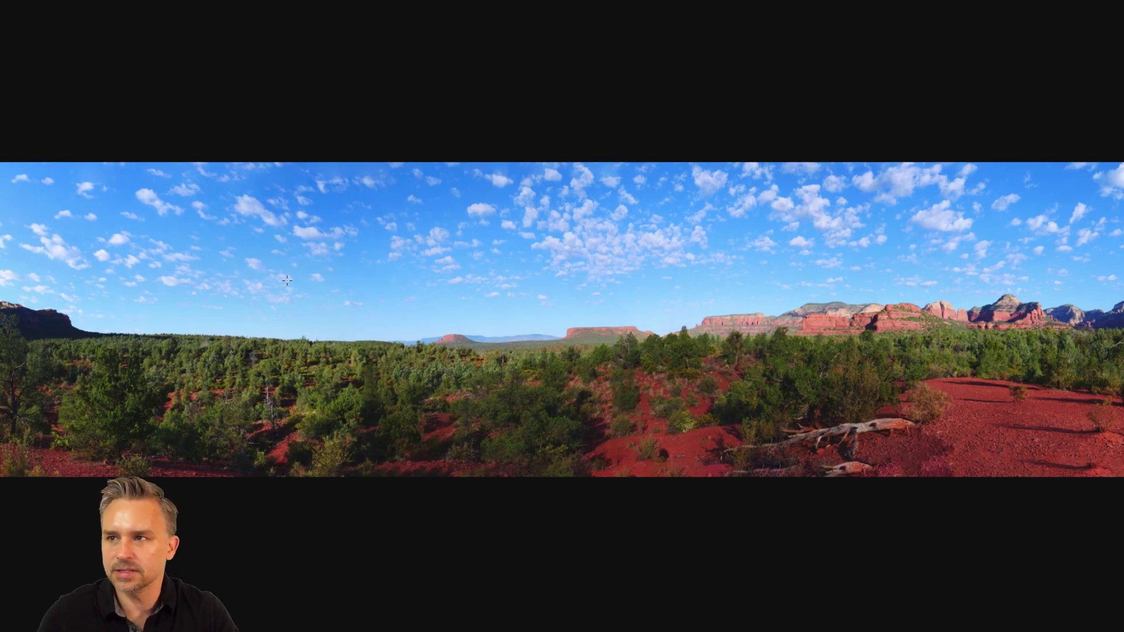
pyautogui.press('super+equal')
pyautogui.press('super+equal')
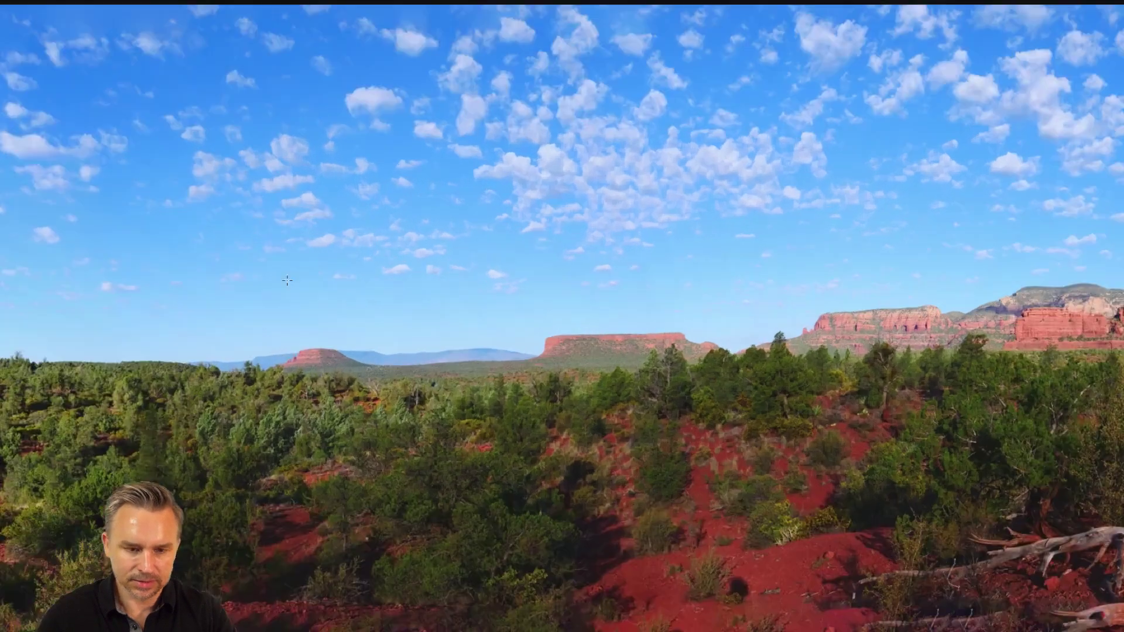
pyautogui.moveTo(286, 280); pyautogui.dragTo(884, 366)
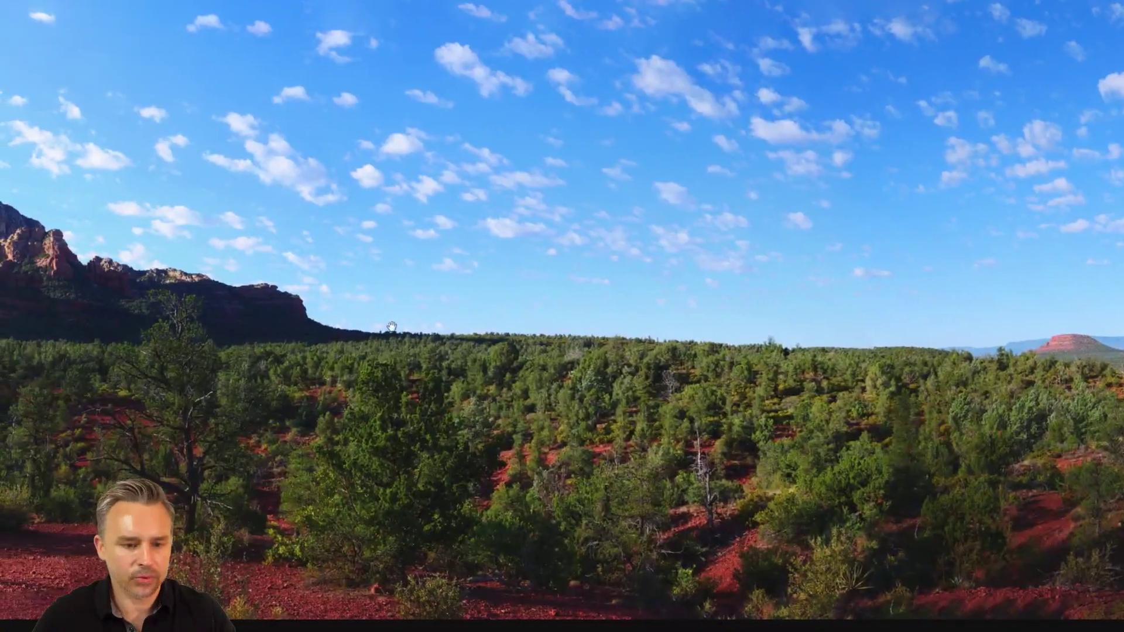
pyautogui.moveTo(288, 342); pyautogui.dragTo(258, 301)
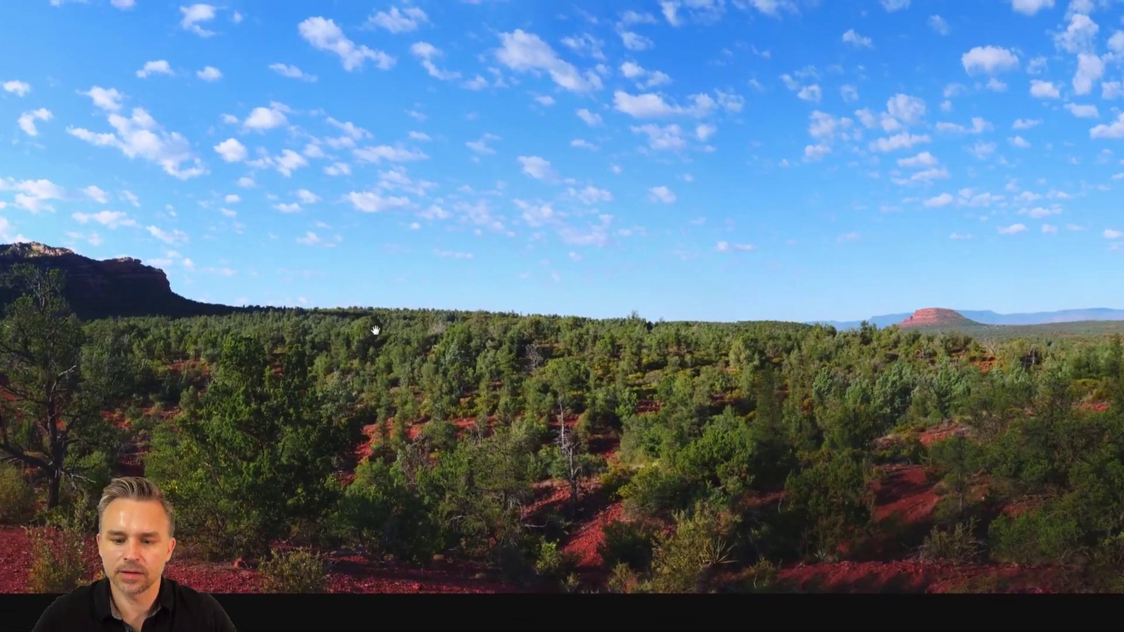
pyautogui.moveTo(375, 330); pyautogui.dragTo(370, 330)
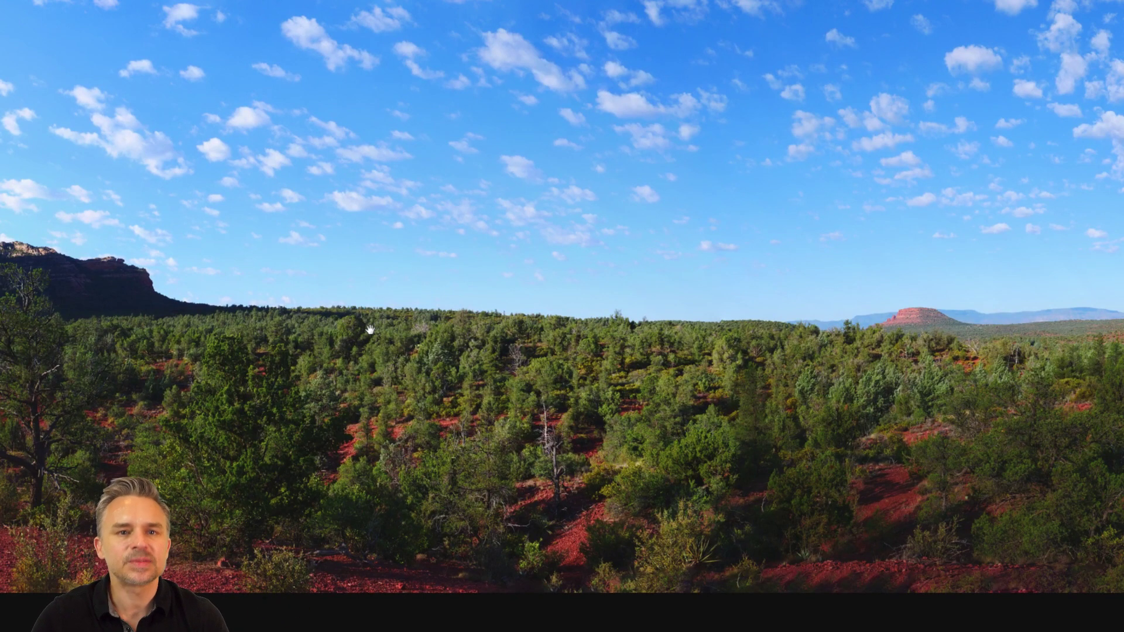
pyautogui.moveTo(797, 350); pyautogui.dragTo(472, 366)
pyautogui.moveTo(534, 399); pyautogui.dragTo(82, 371)
pyautogui.moveTo(464, 598); pyautogui.dragTo(430, 555)
pyautogui.scroll(3, 440, 521)
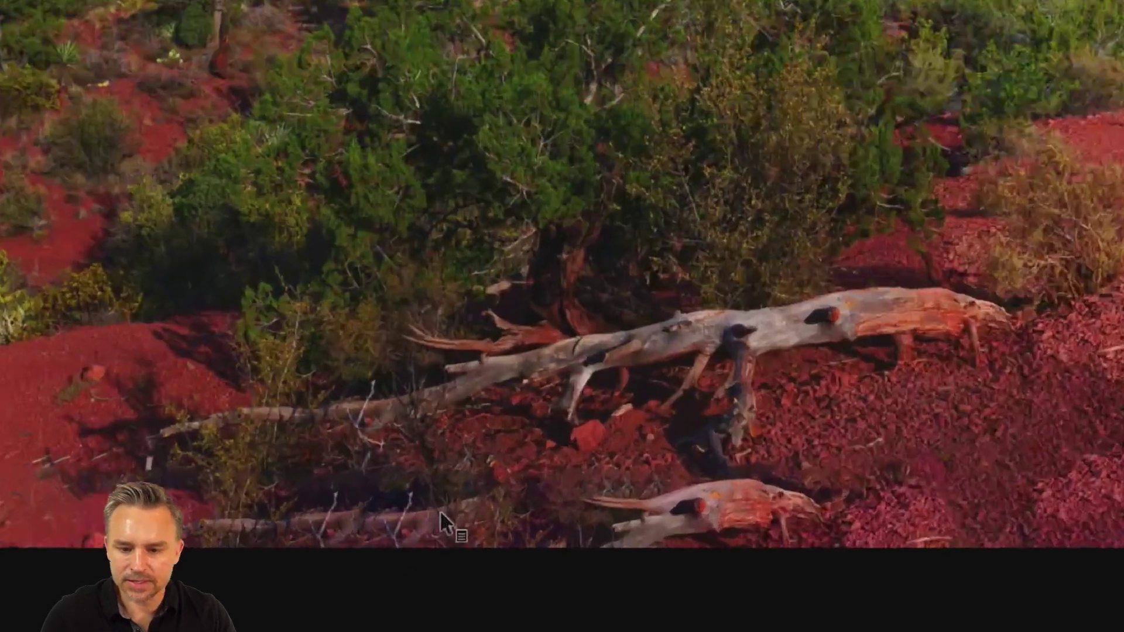
pyautogui.scroll(-3, 438, 519)
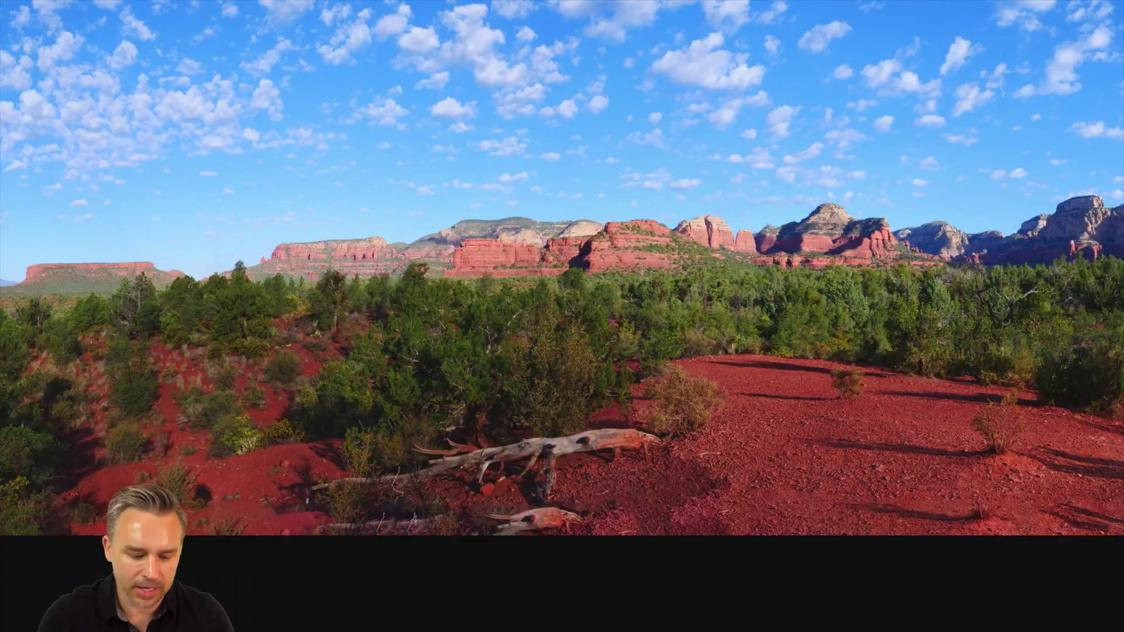
pyautogui.press('f')
# Outline the small duplicate log at the panorama's lower edge with the Patch tool.
pyautogui.scroll(3, 454, 415)
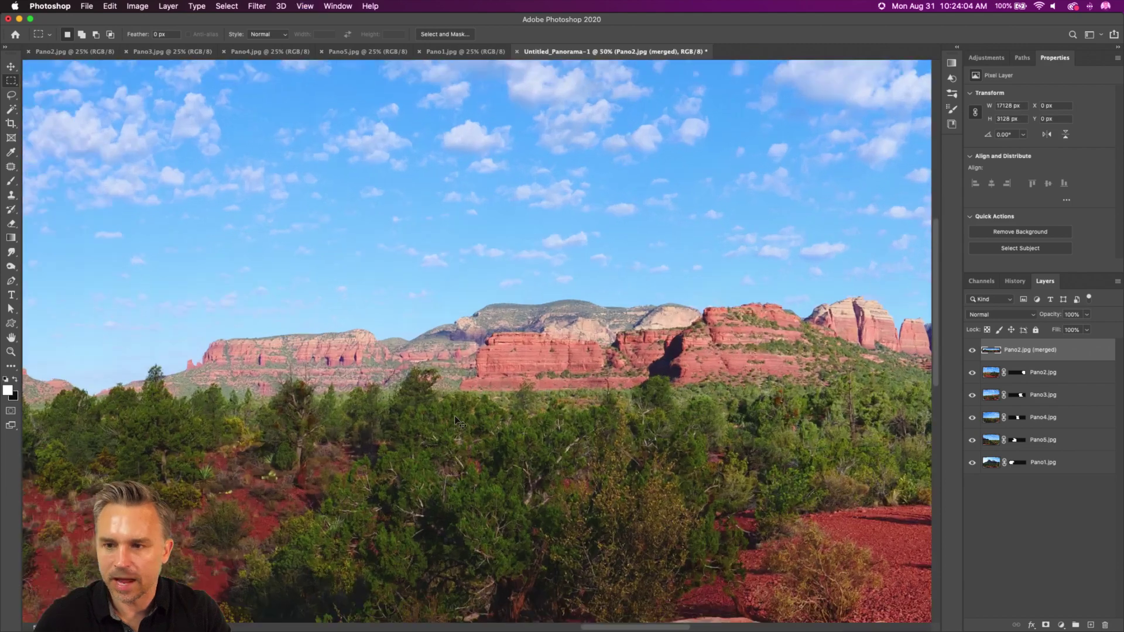
pyautogui.moveTo(447, 532); pyautogui.dragTo(451, 140)
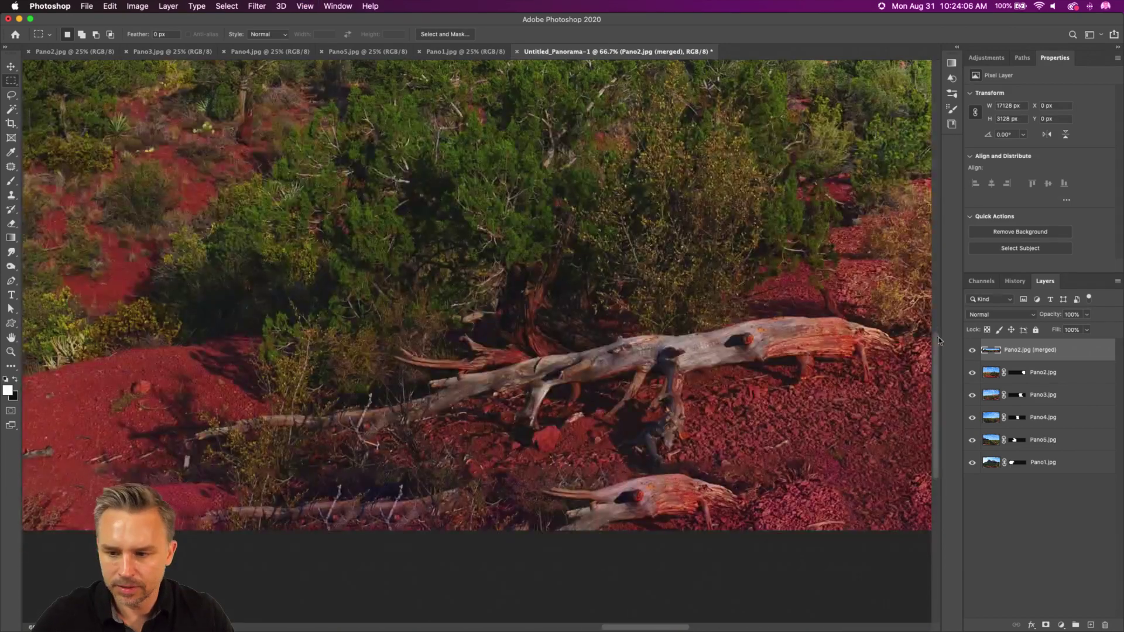
pyautogui.click(8, 168)
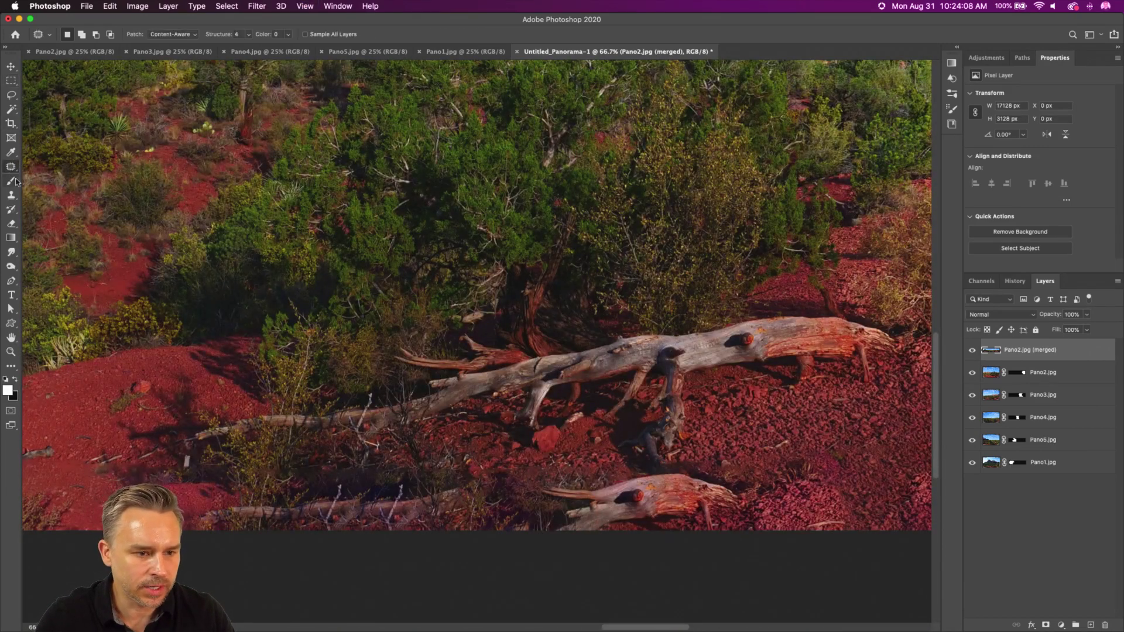
pyautogui.click(7, 167)
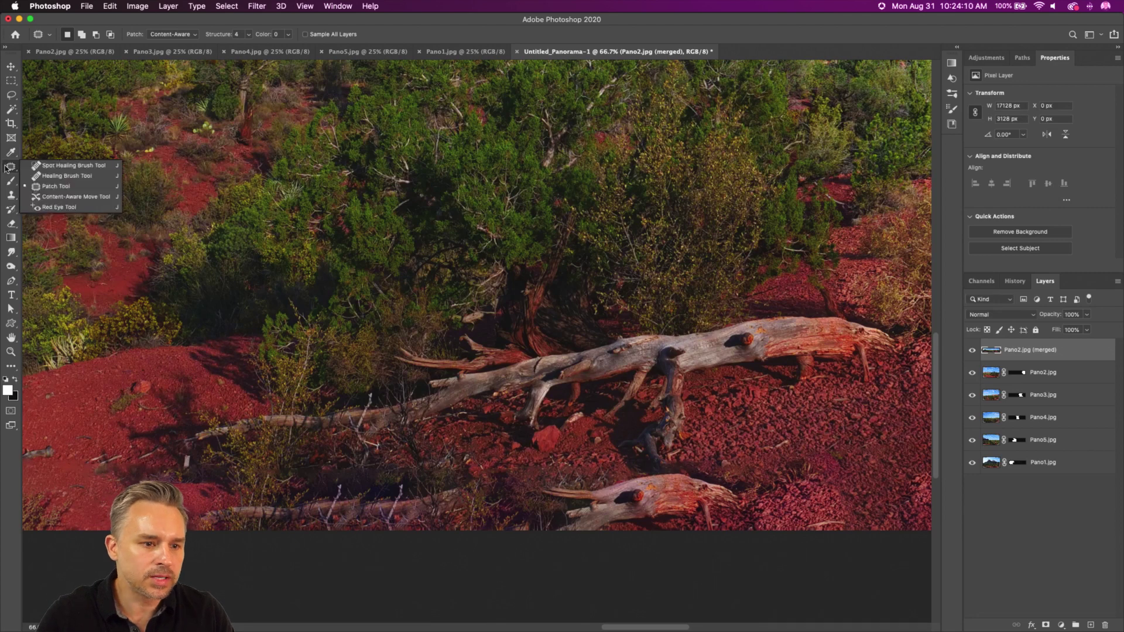
pyautogui.click(39, 188)
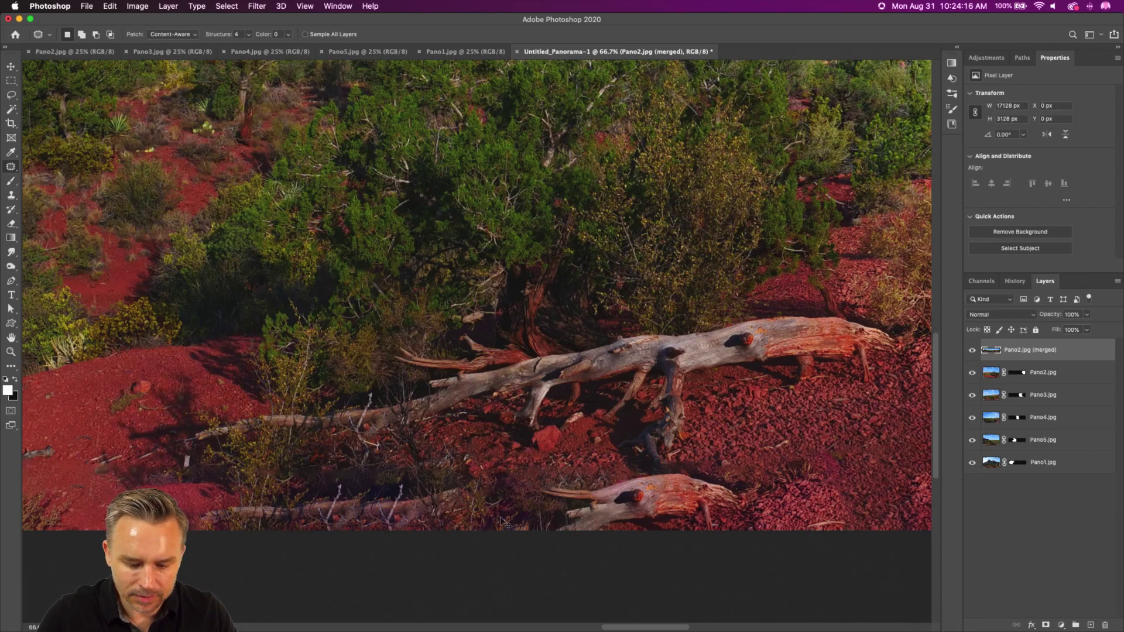
pyautogui.moveTo(501, 520)
pyautogui.mouseDown()
pyautogui.moveTo(520, 475)
pyautogui.moveTo(701, 462)
pyautogui.moveTo(753, 469)
pyautogui.moveTo(785, 498)
pyautogui.moveTo(680, 559)
pyautogui.moveTo(490, 565)
pyautogui.mouseUp()
pyautogui.hscroll(10, 490, 564)
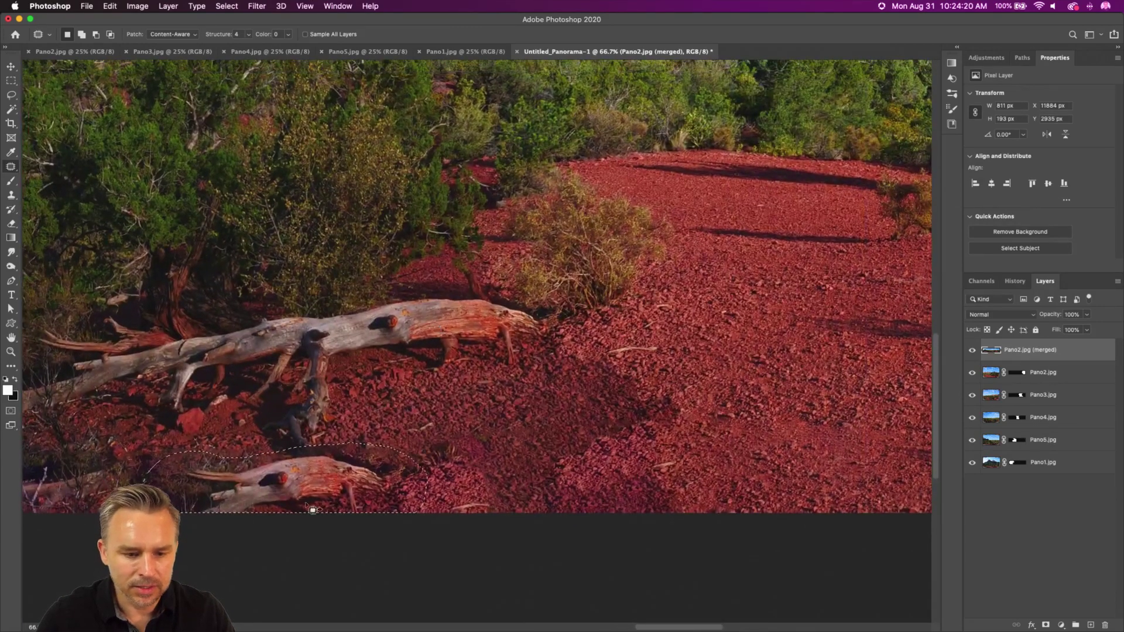
# Try a Content-Aware patch of the outlined log from the red gravel, and undo it.
pyautogui.moveTo(313, 510); pyautogui.dragTo(771, 498)
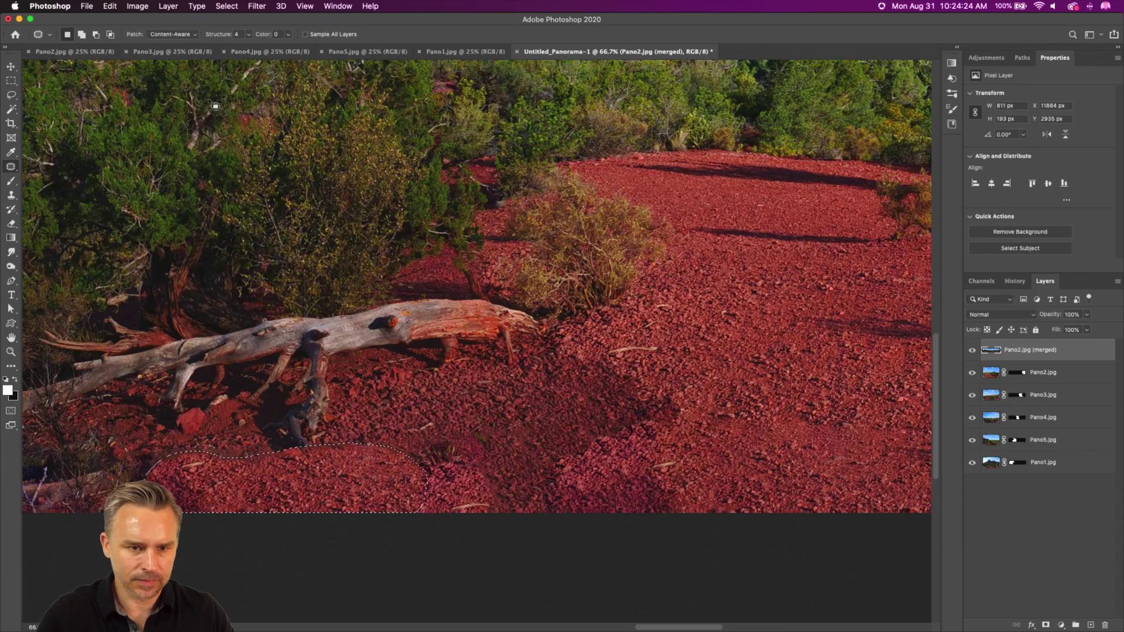
pyautogui.hotkey('ctrl', 'z')
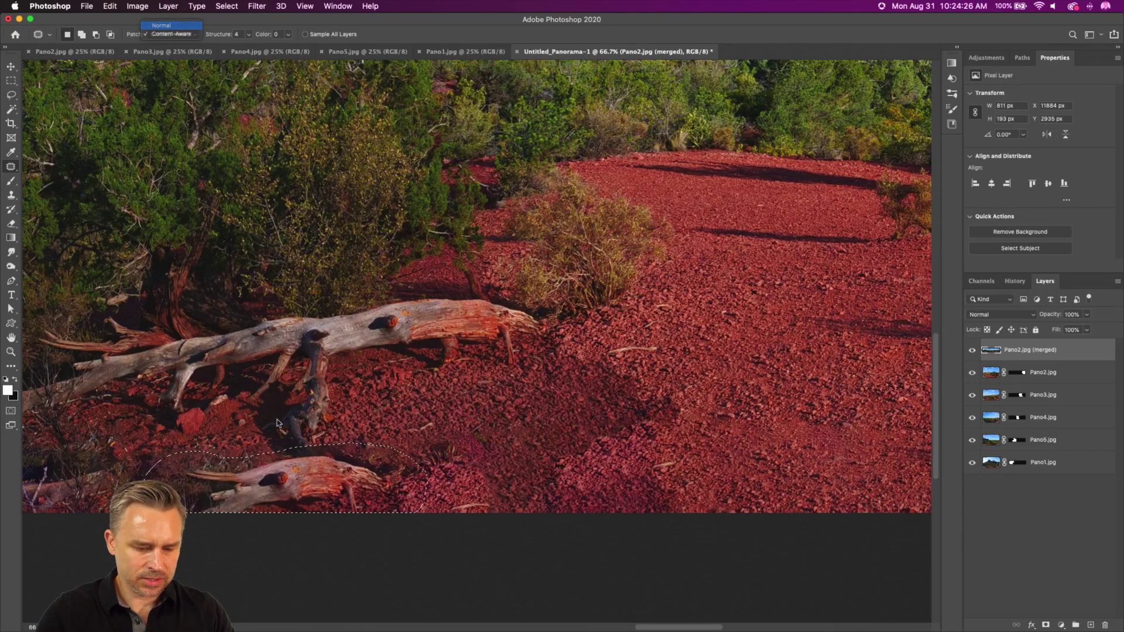
# Set the patch mode to Normal, replace the outlined log with nearby red gravel, and deselect.
pyautogui.press('Return')
pyautogui.moveTo(281, 469); pyautogui.dragTo(697, 468)
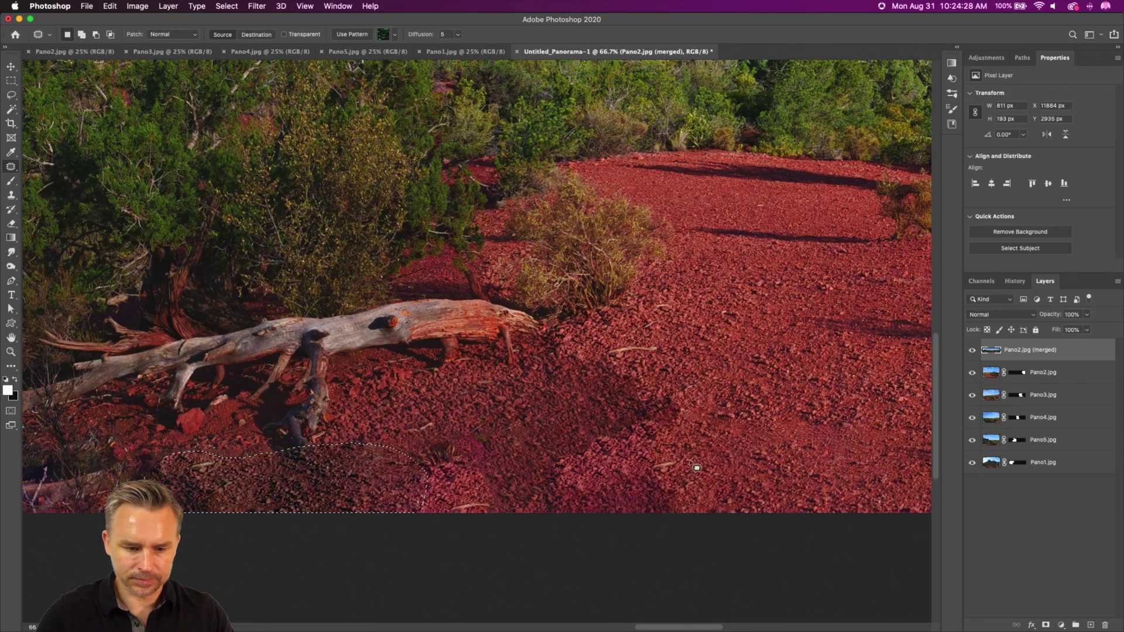
pyautogui.press('super+d')
pyautogui.press('super+minus')
pyautogui.press('super+minus')
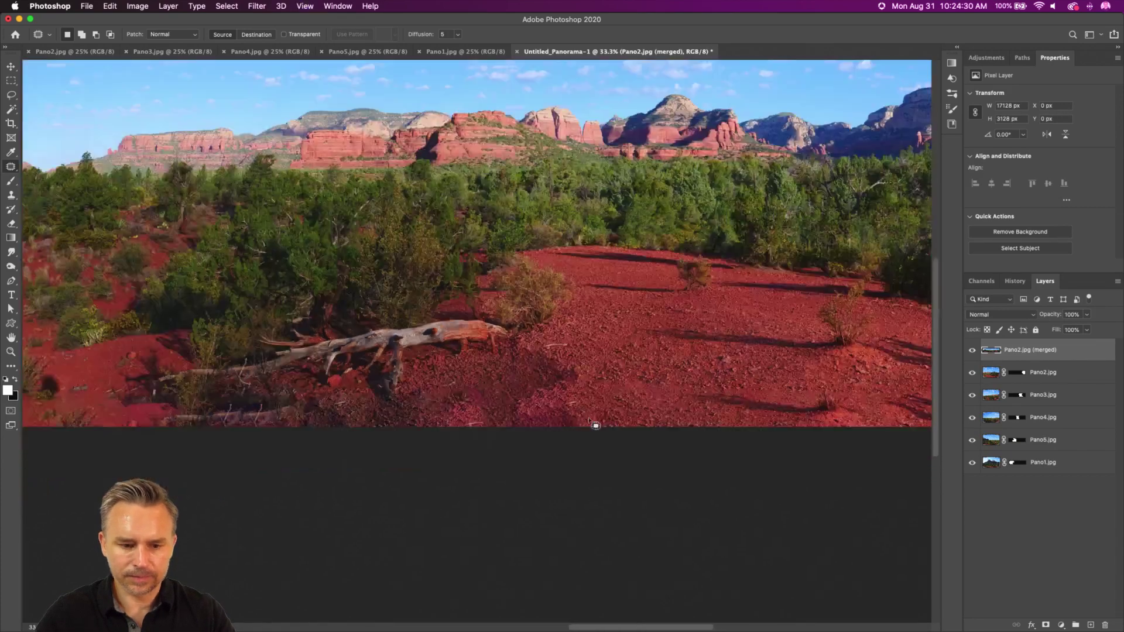
pyautogui.scroll(3, 358, 430)
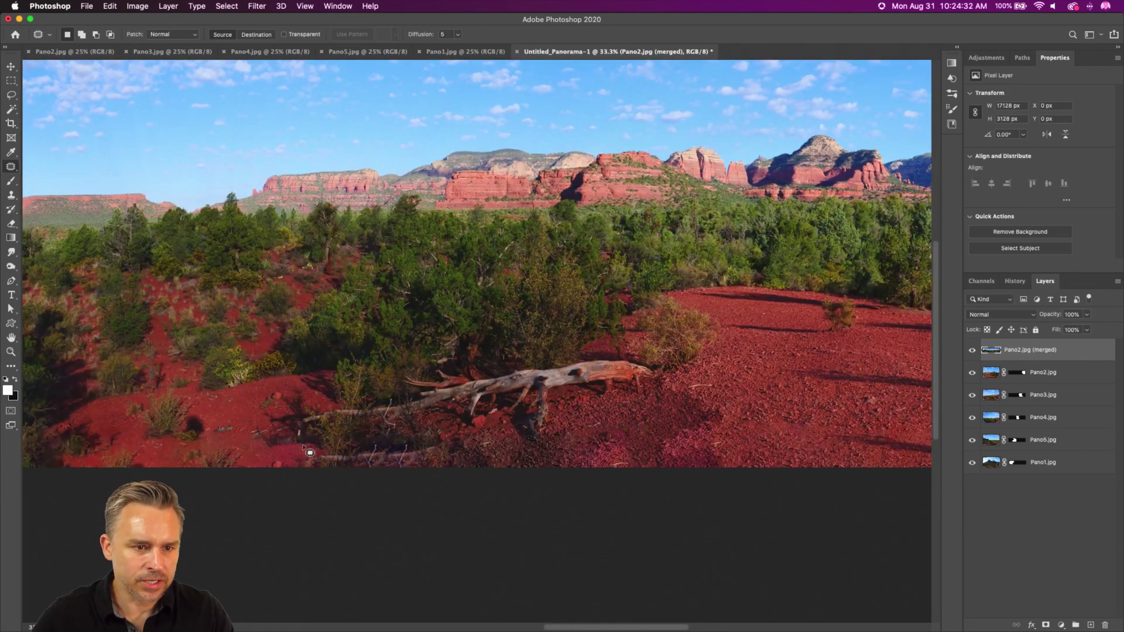
# Patch the remaining thin branch below the fallen log with nearby red gravel and deselect.
pyautogui.moveTo(292, 459); pyautogui.dragTo(422, 438)
pyautogui.moveTo(506, 454)
pyautogui.mouseDown()
pyautogui.moveTo(299, 489)
pyautogui.moveTo(683, 417)
pyautogui.moveTo(693, 453)
pyautogui.mouseUp()
pyautogui.press('super+d')
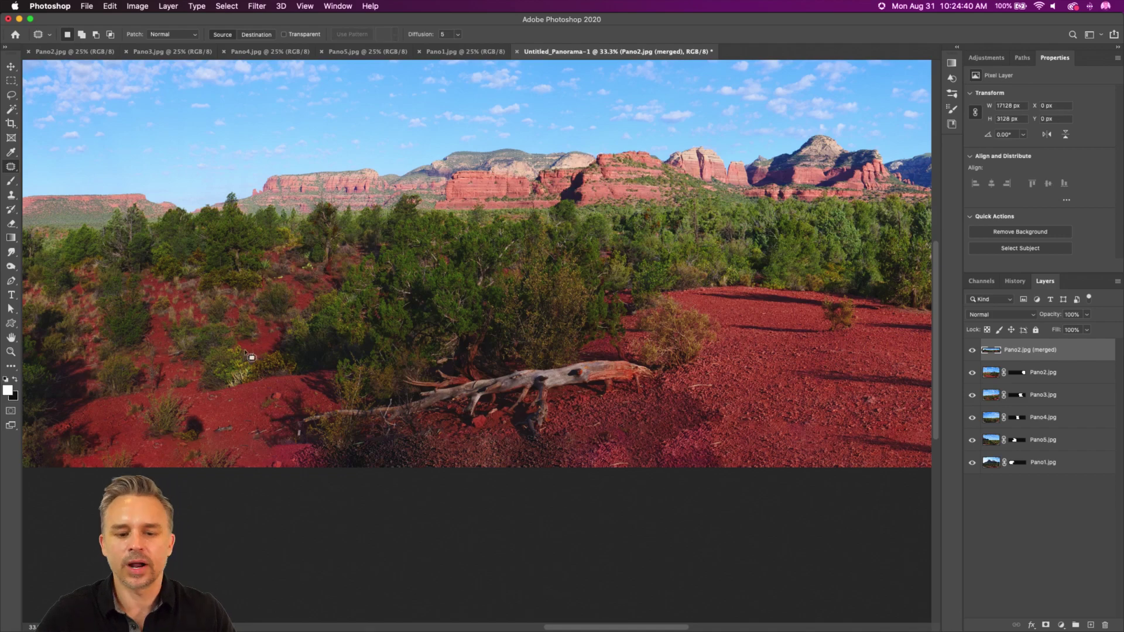
# Quick-export the retouched panorama as a JPG named Untitled_Panorama-1.jpg to the Desktop.
pyautogui.hscroll(-10, 249, 355)
pyautogui.scroll(5, 248, 356)
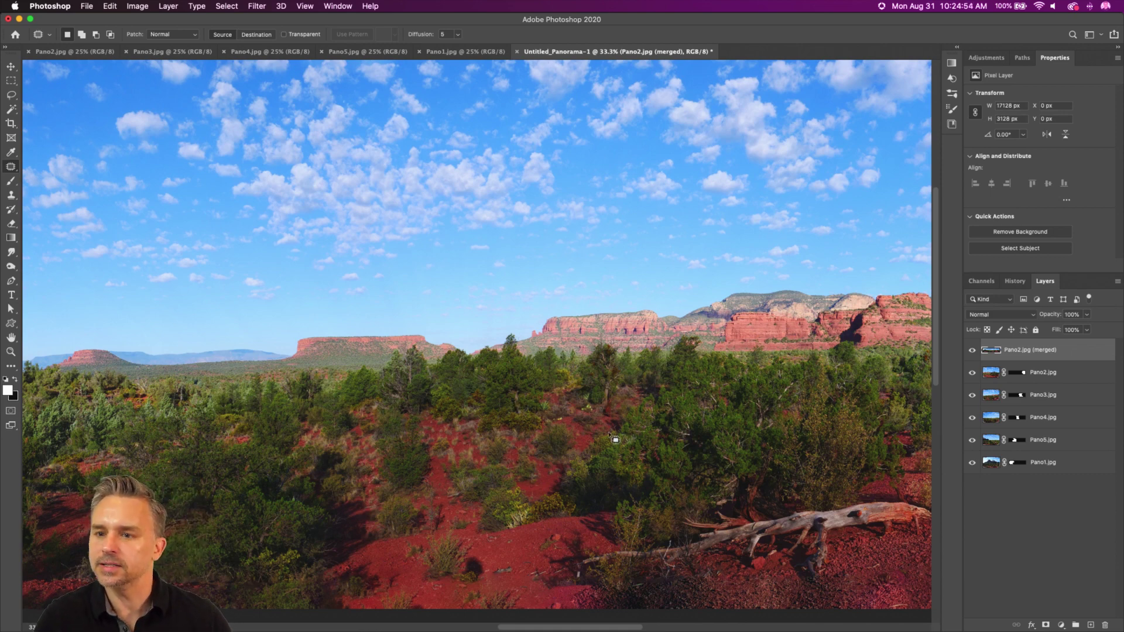
pyautogui.moveTo(606, 400); pyautogui.dragTo(287, 410)
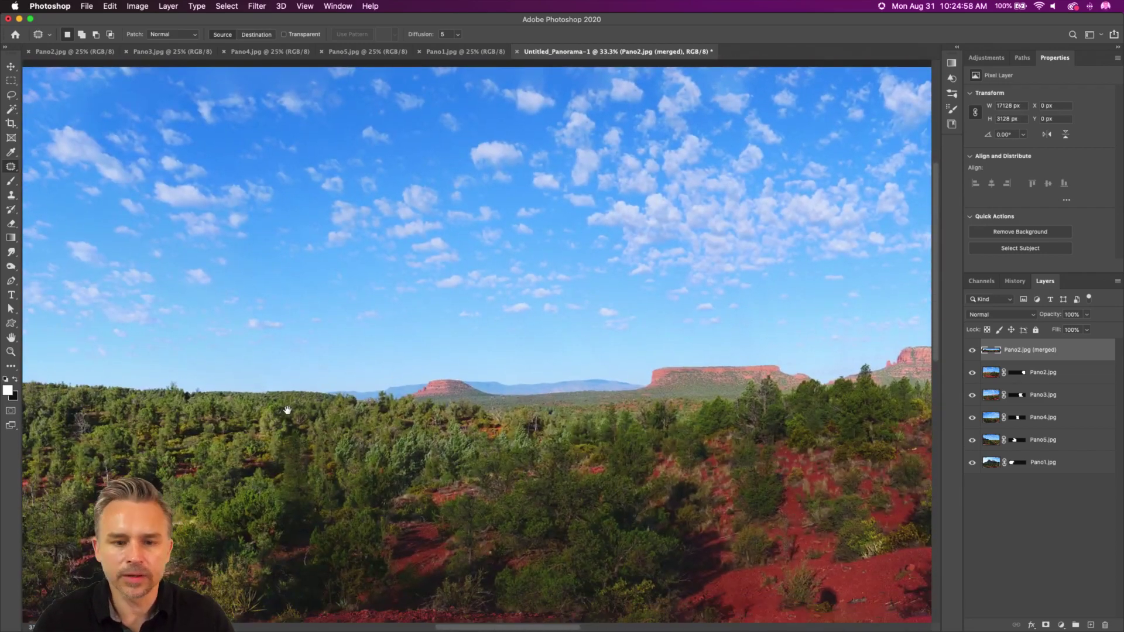
pyautogui.click(85, 6)
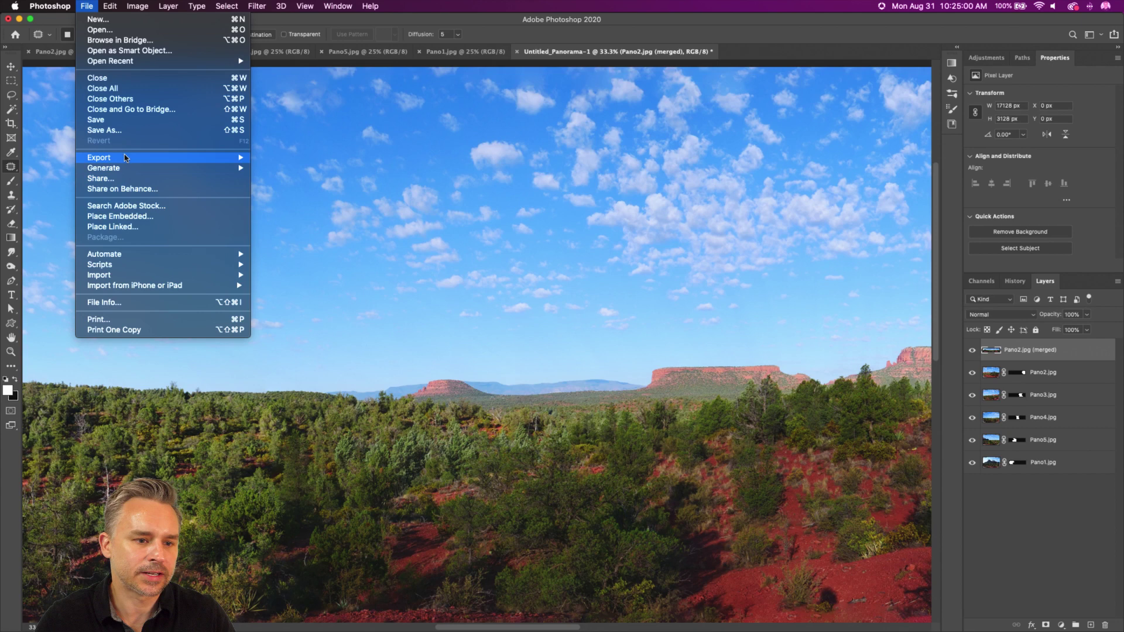
pyautogui.moveTo(123, 156)
pyautogui.click(281, 158)
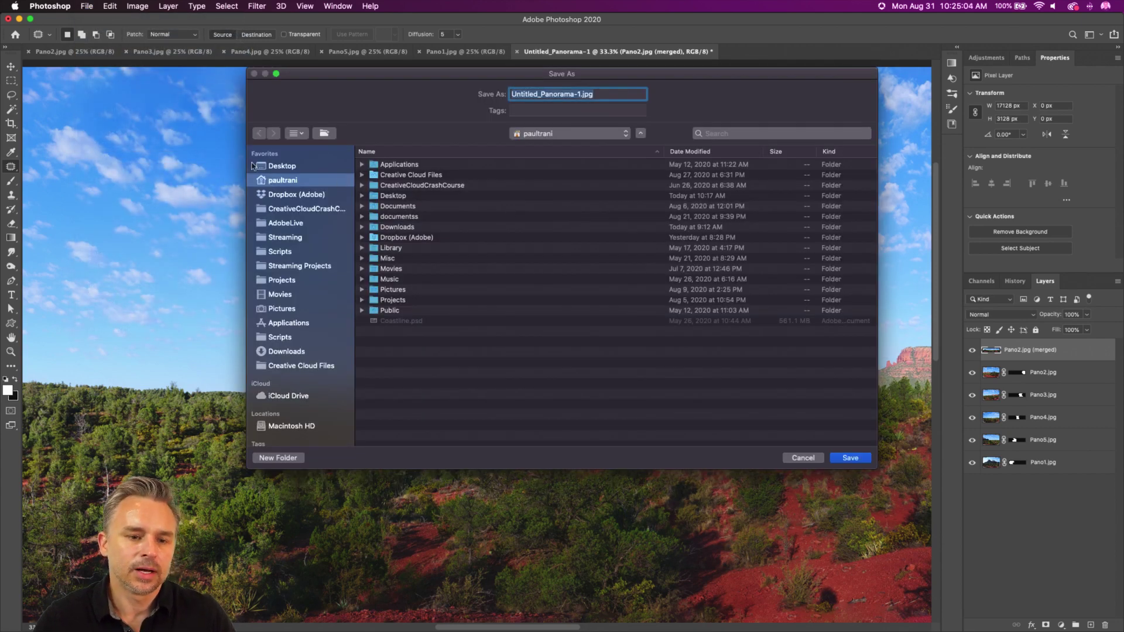
pyautogui.click(259, 166)
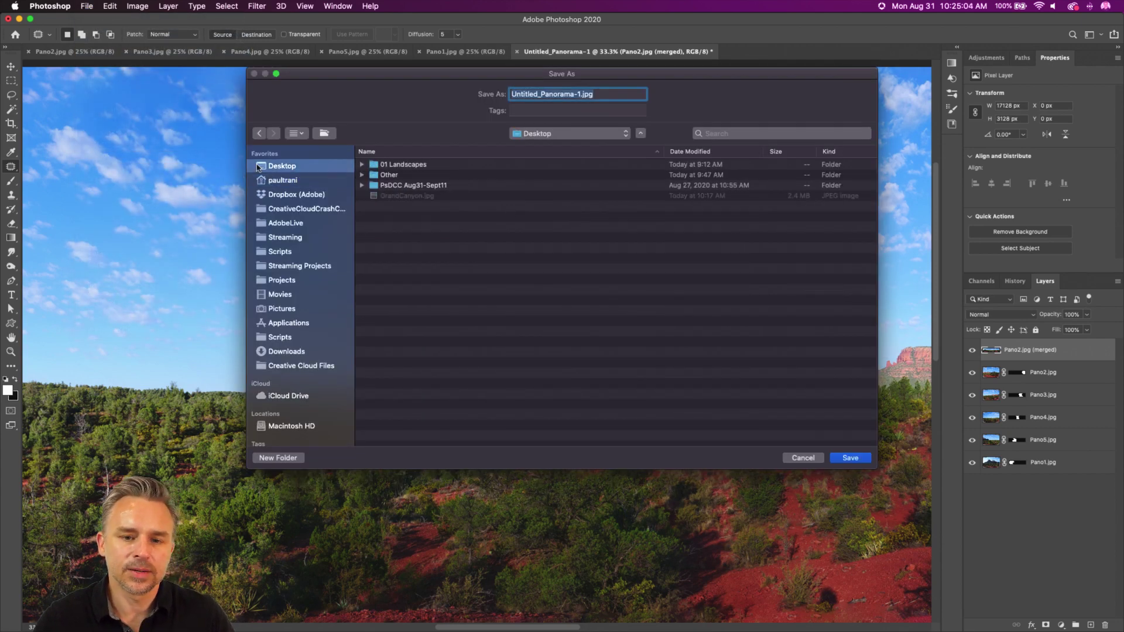
pyautogui.press('Return')
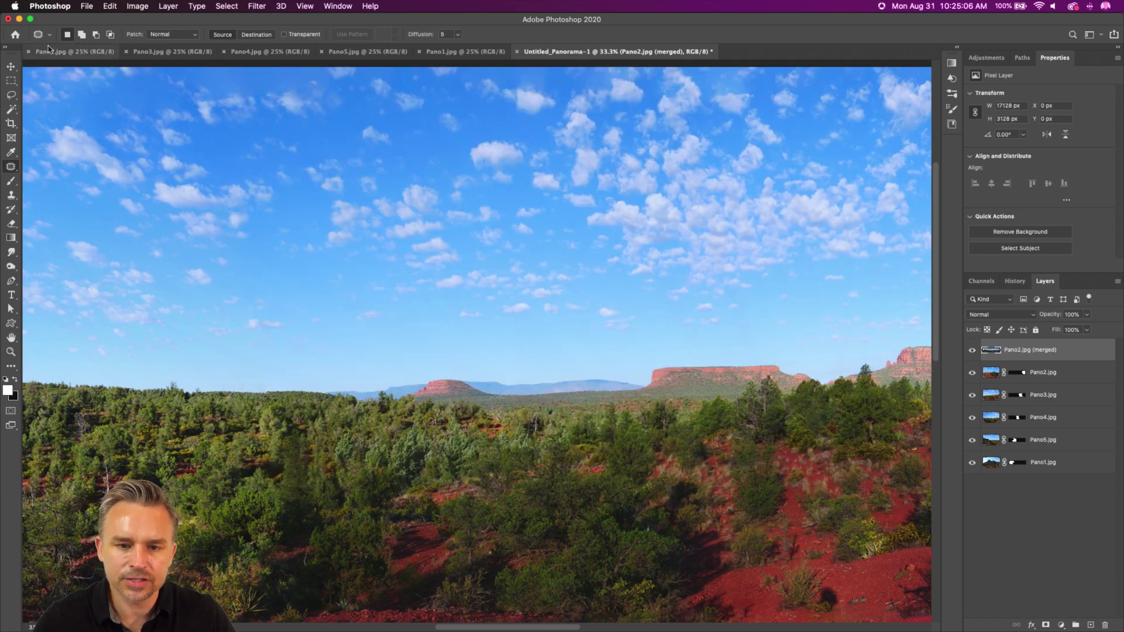
# Switch to Discord, try to share Untitled_Panorama-1.jpg from the desktop in the current-challenge channel, and minimize Discord.
pyautogui.click(19, 19)
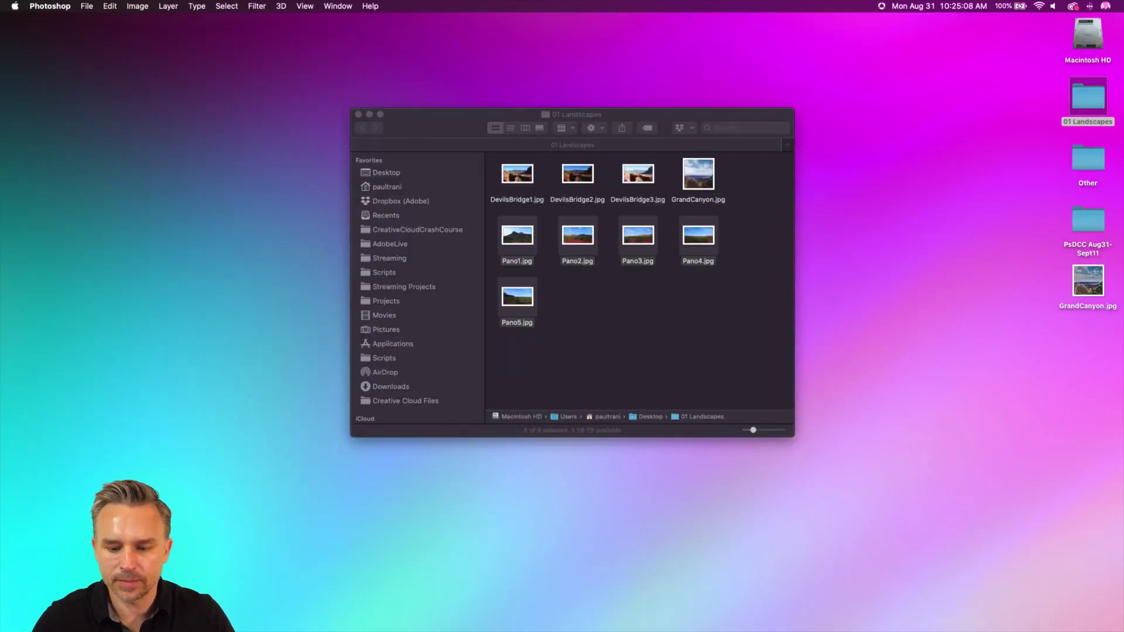
pyautogui.moveTo(785, 624)
pyautogui.click(849, 618)
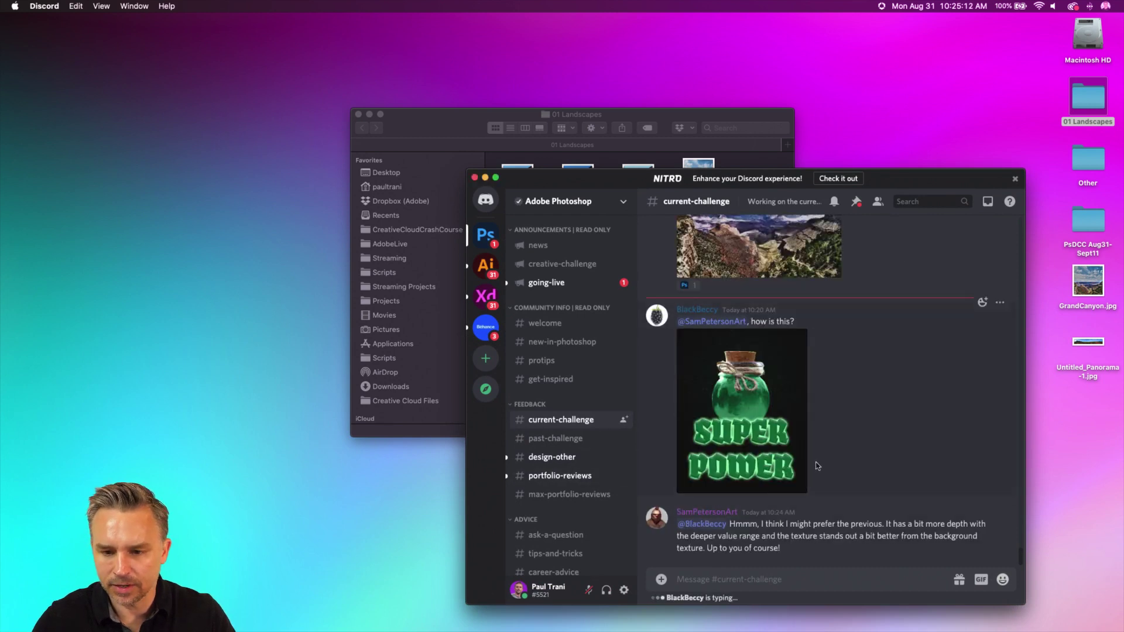
pyautogui.moveTo(1092, 346); pyautogui.dragTo(814, 542)
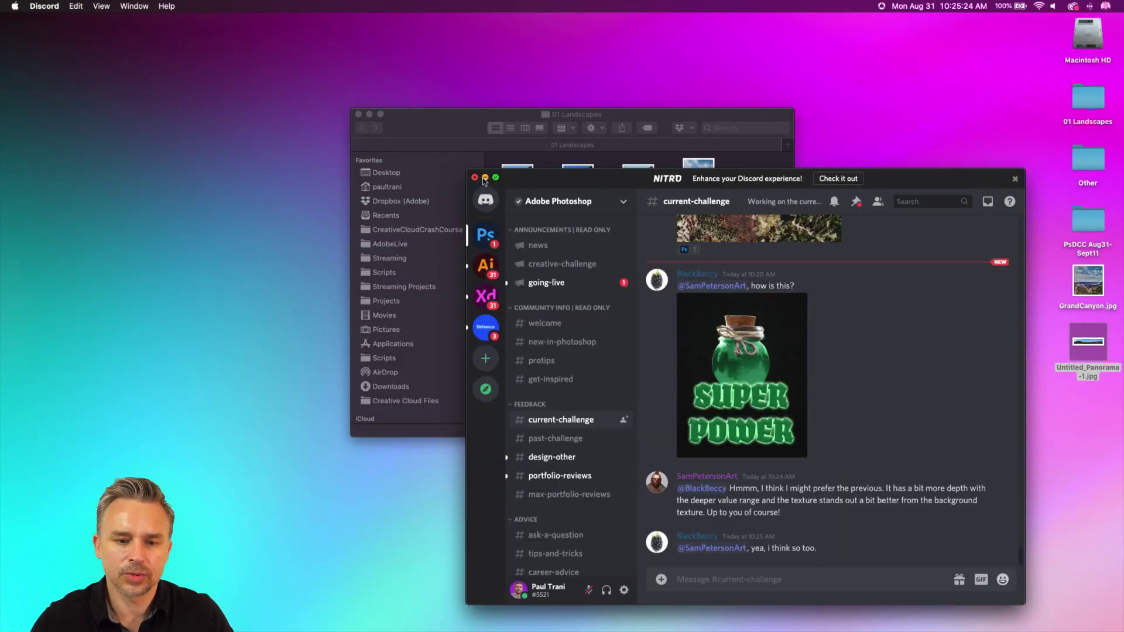
pyautogui.click(485, 178)
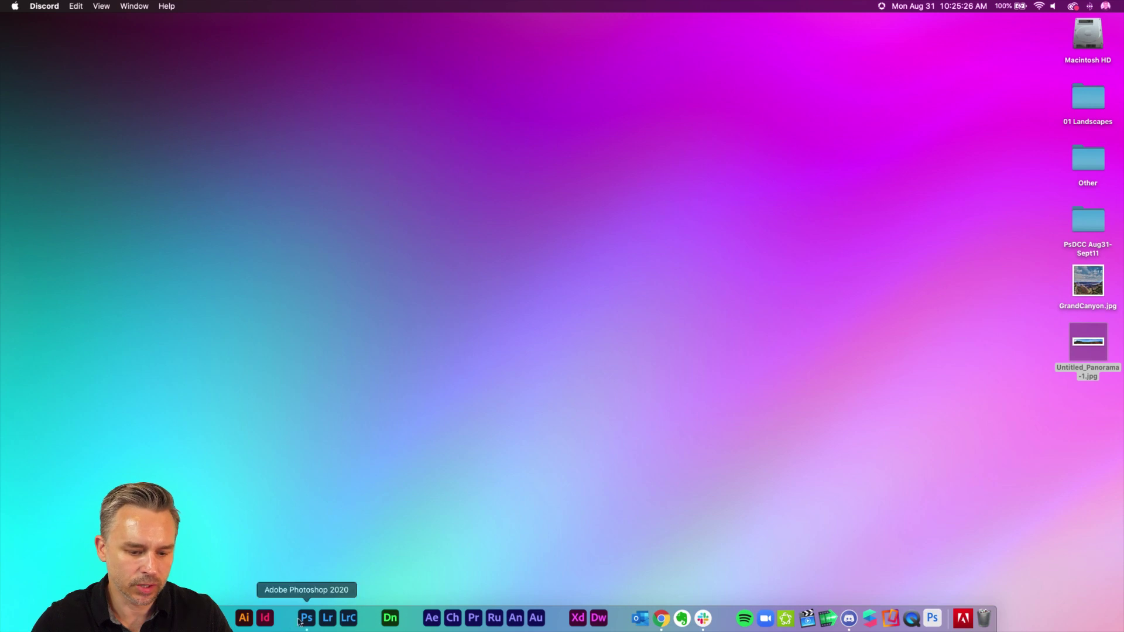
# Switch back to Photoshop and open the panorama in Save for Web, setting the image width to 6000 px.
pyautogui.click(306, 618)
pyautogui.click(87, 6)
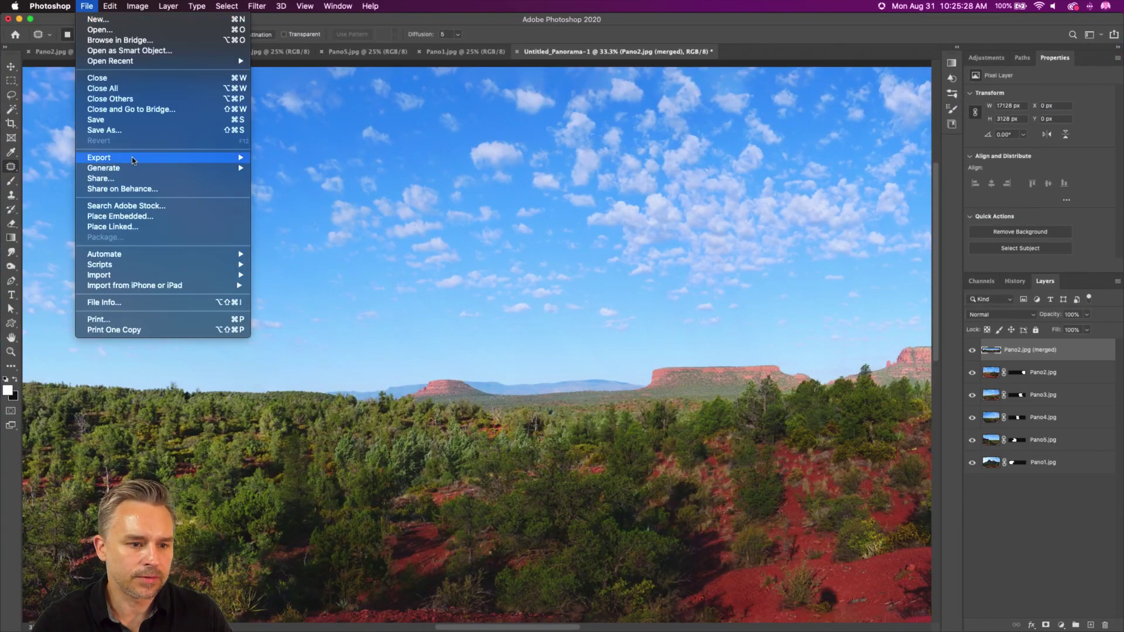
pyautogui.moveTo(131, 157)
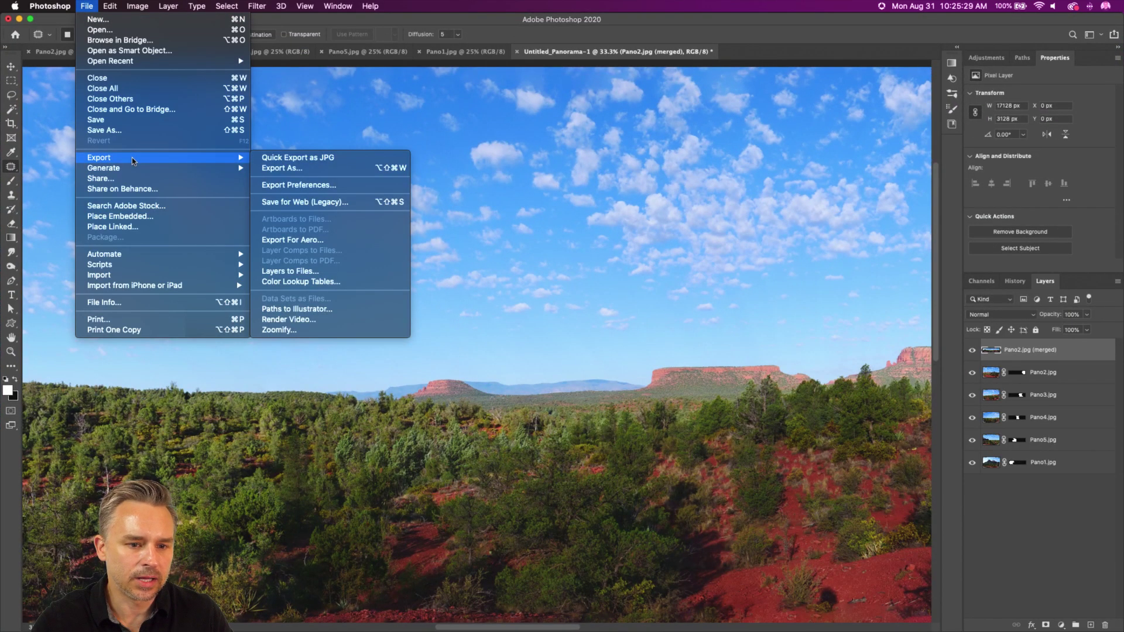
pyautogui.click(304, 204)
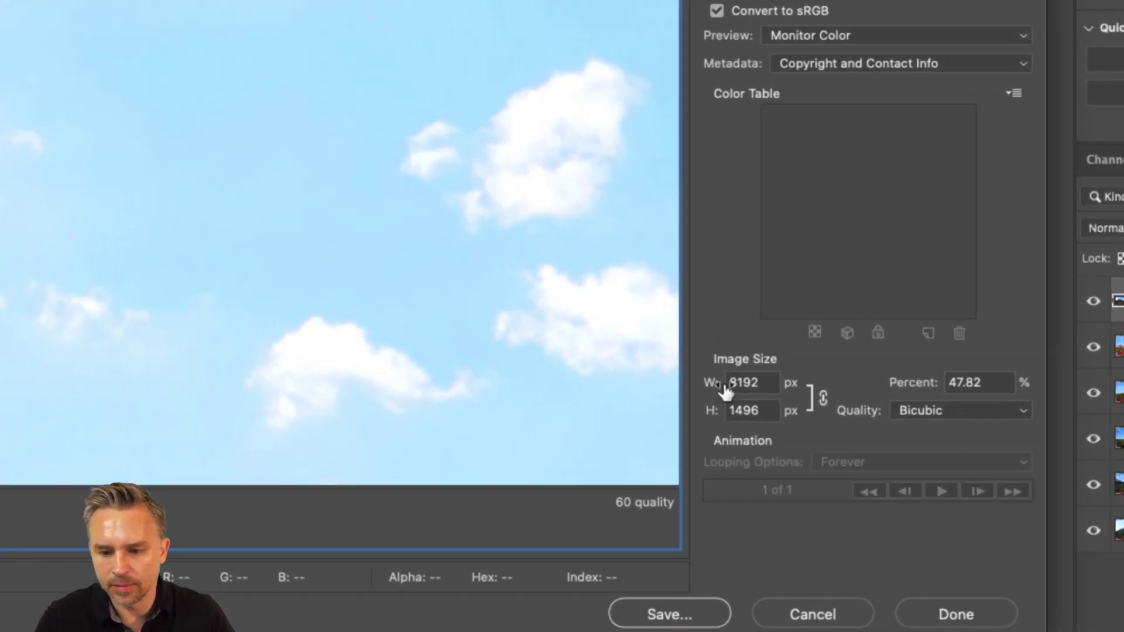
pyautogui.doubleClick(800, 391)
pyautogui.write('6000')
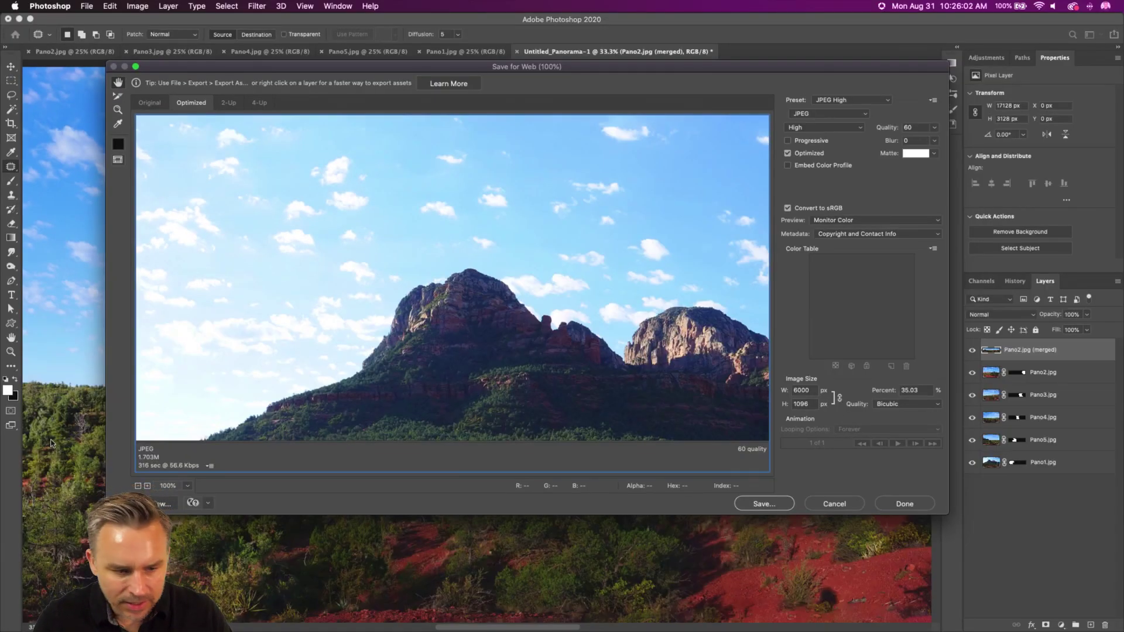
# Save the optimized, reduced-size JPEG of the panorama to the Desktop.
pyautogui.moveTo(394, 394); pyautogui.dragTo(325, 187)
pyautogui.click(761, 502)
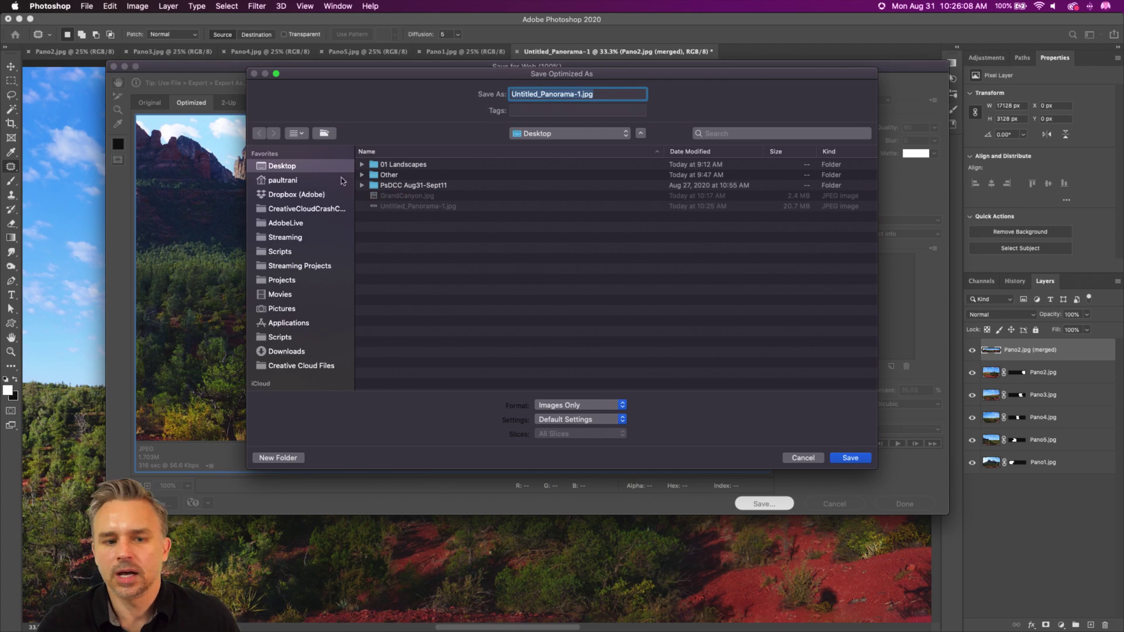
pyautogui.click(296, 181)
pyautogui.click(282, 168)
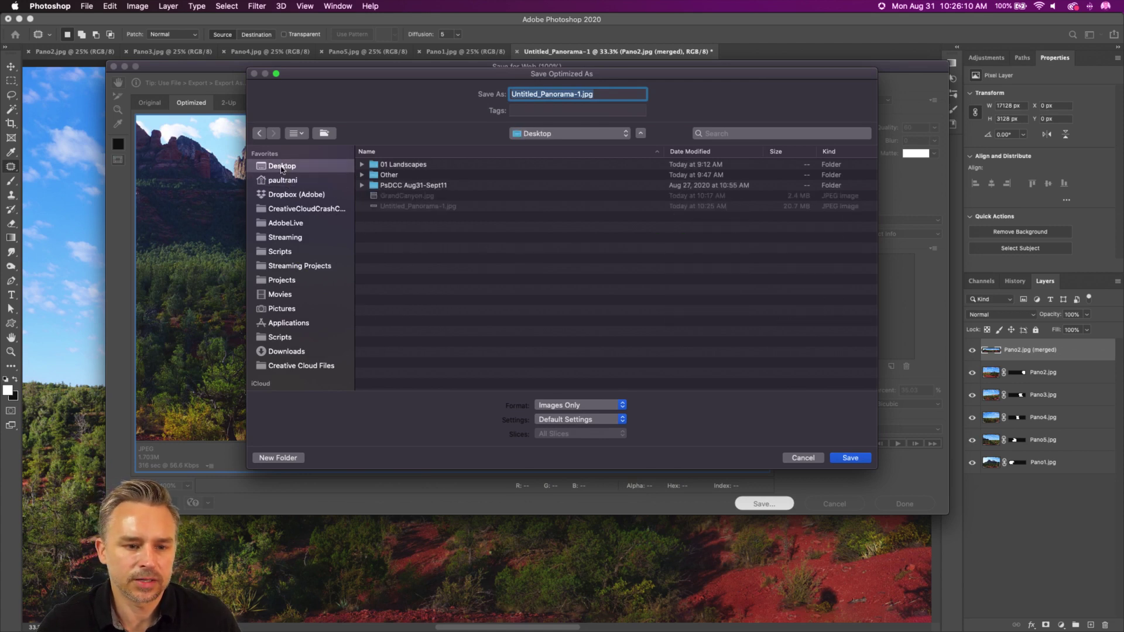
pyautogui.click(582, 97)
pyautogui.press('Return')
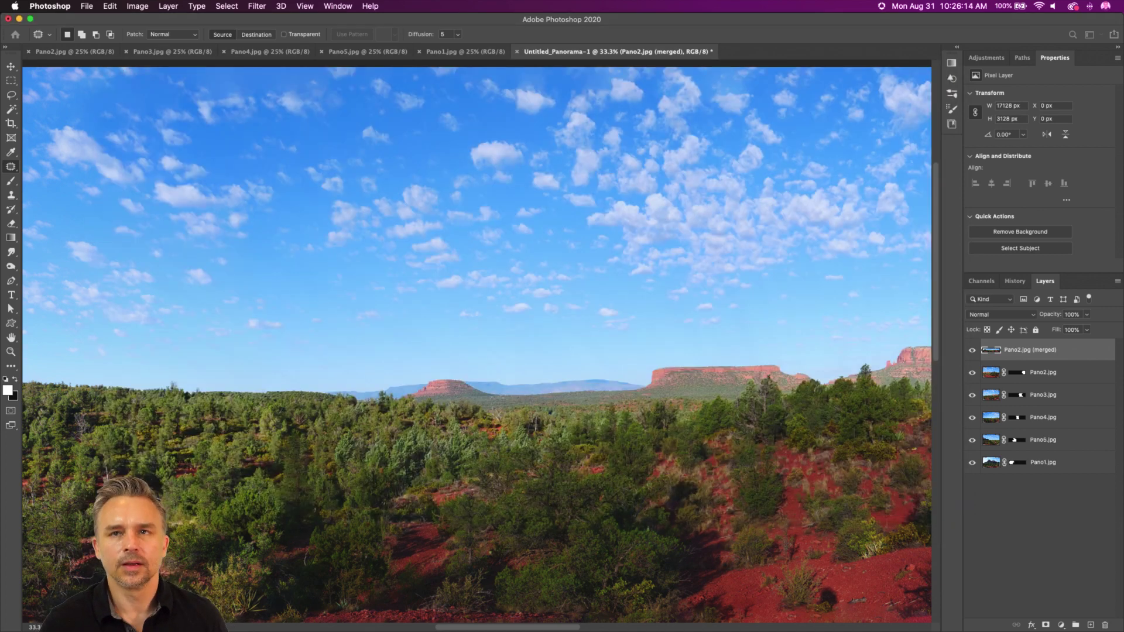